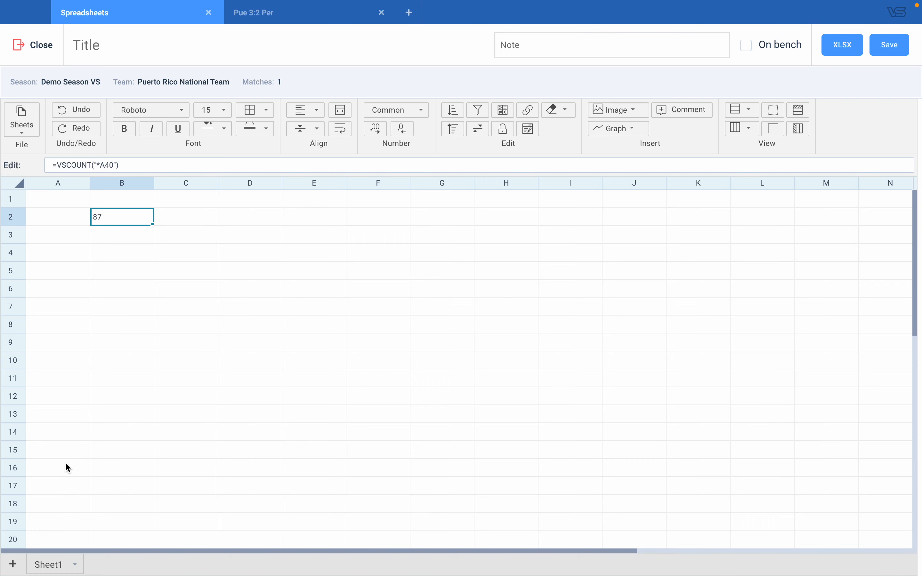
# - Enter the values 20, 30 and 40 in cells B17, B18 and B19
pyautogui.click(113, 493)
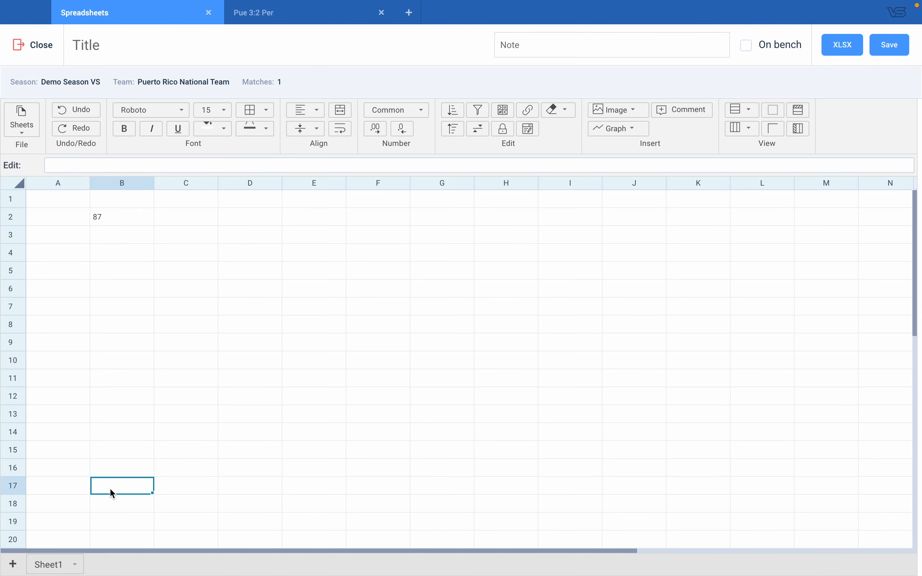
pyautogui.write('20')
pyautogui.click(108, 504)
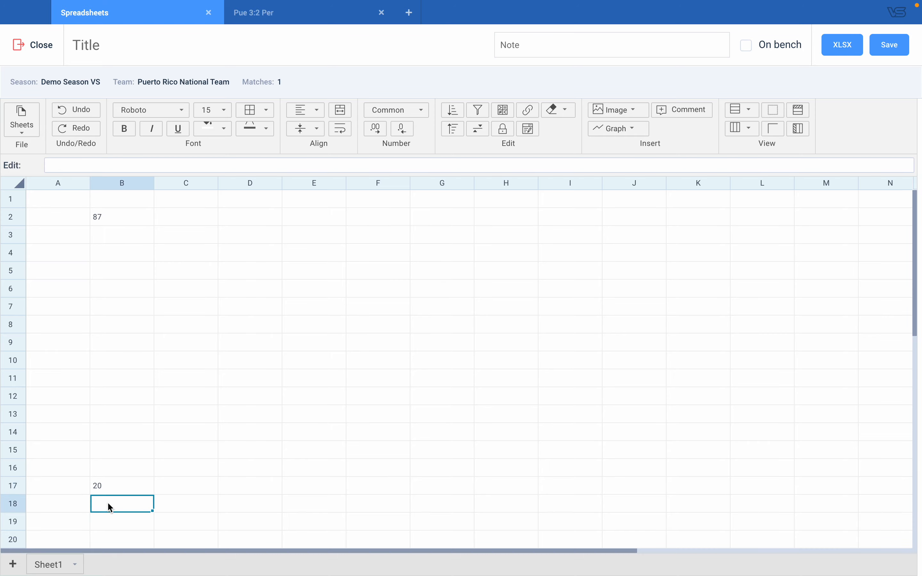
pyautogui.write('30')
pyautogui.click(109, 530)
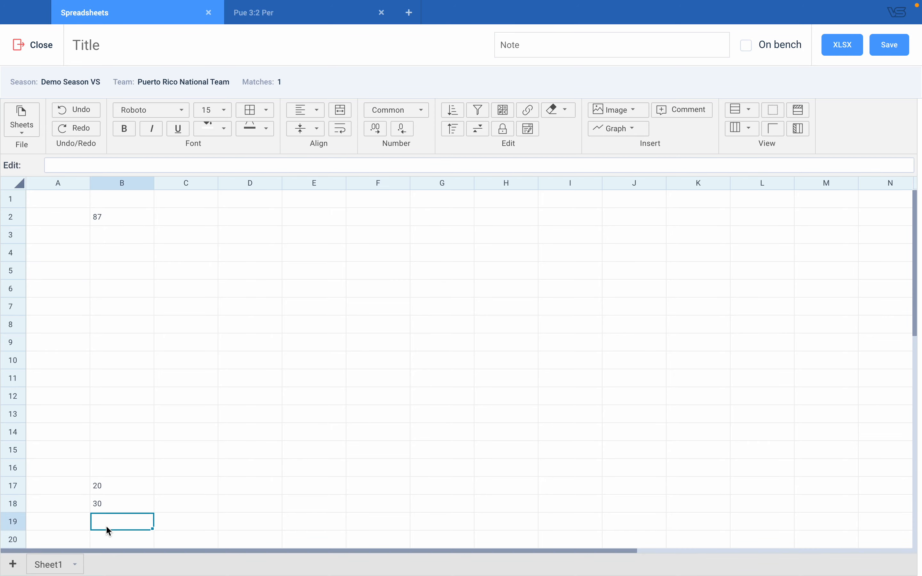
pyautogui.write('40')
# - Enter 80 in cell B20 and 90 in cell B21
pyautogui.scroll(-2, 107, 531)
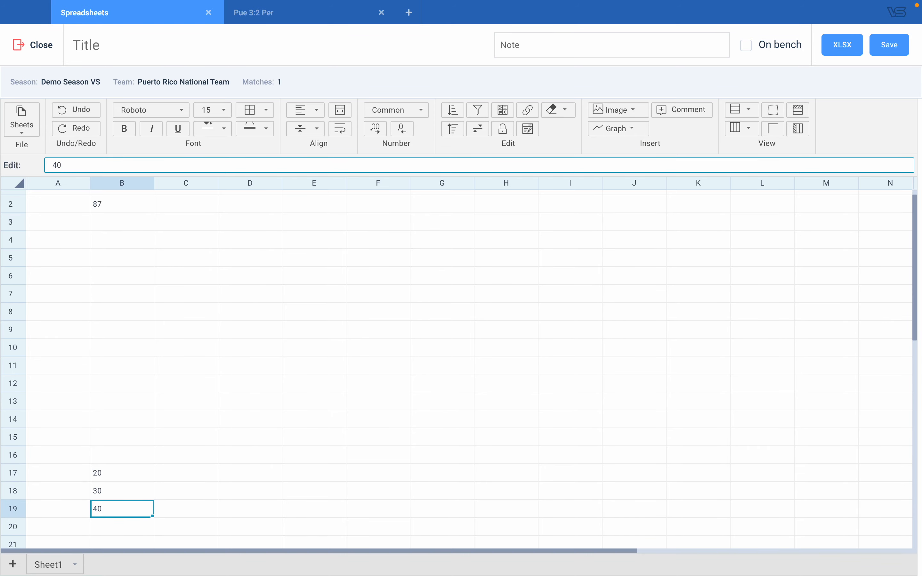
pyautogui.click(105, 513)
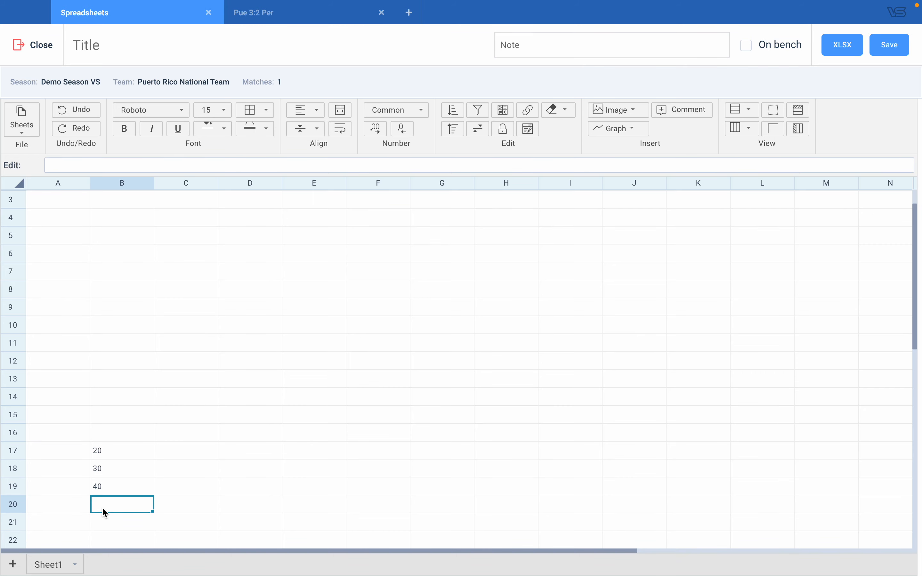
pyautogui.write('80')
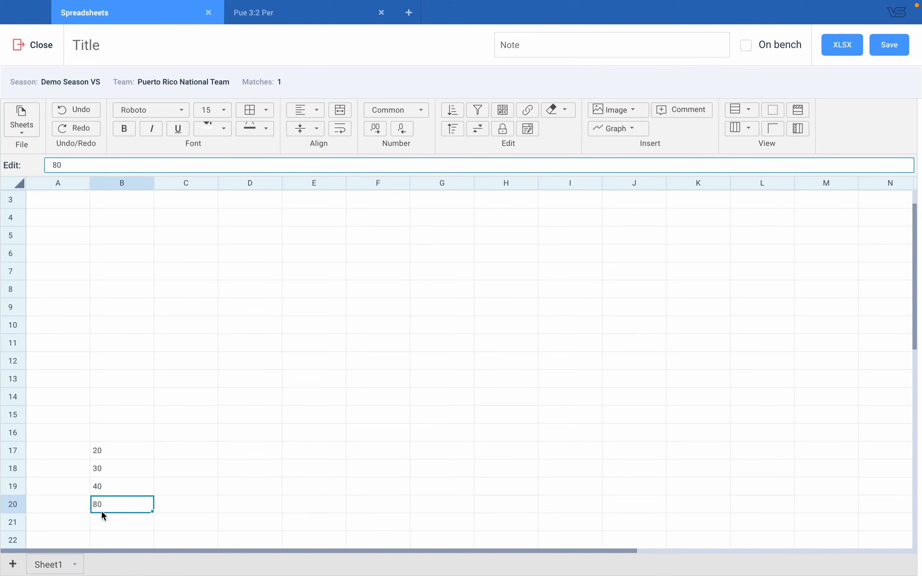
pyautogui.click(103, 524)
pyautogui.write('90')
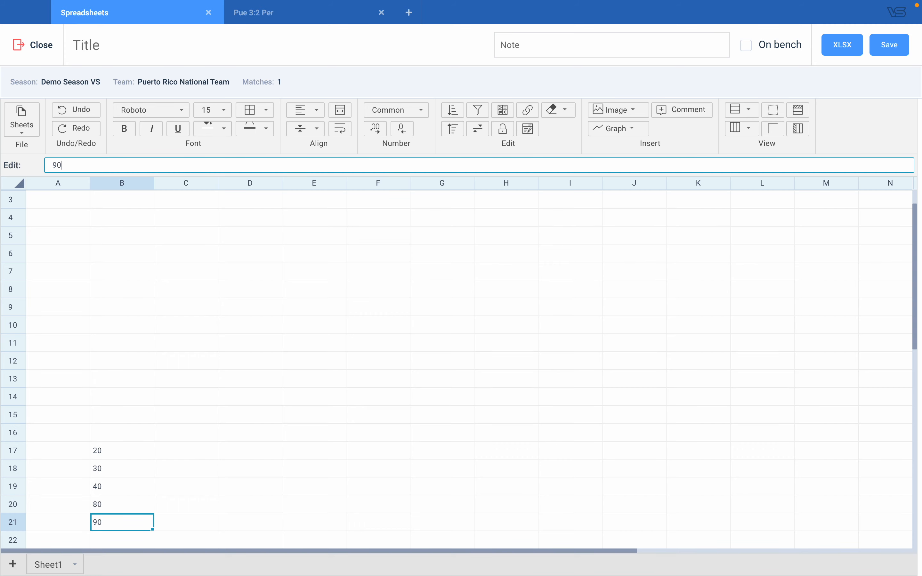
# - Replace the values in B20 and B21 with 70 and 80, and enter 90 in B22
pyautogui.click(102, 509)
pyautogui.press('BackSpace')
pyautogui.write('70')
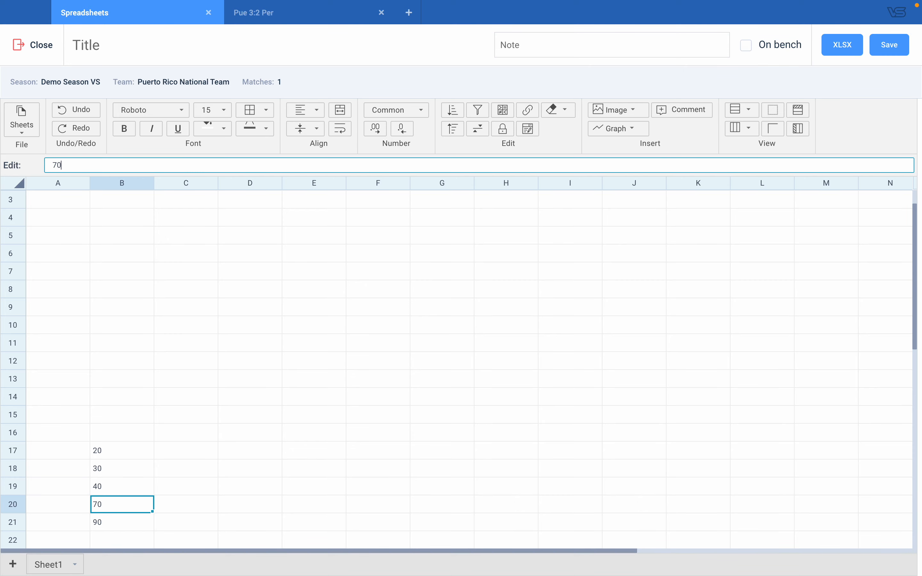
pyautogui.click(104, 525)
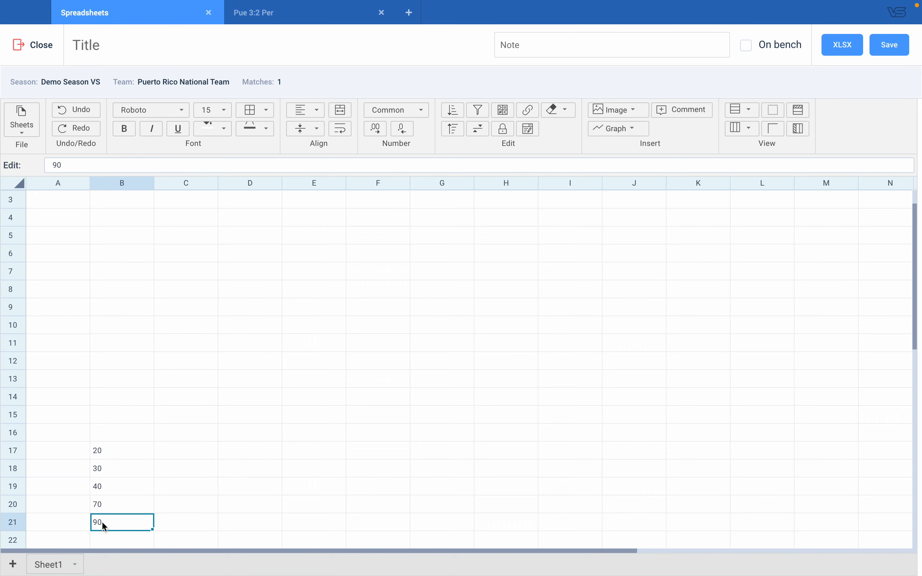
pyautogui.write('80')
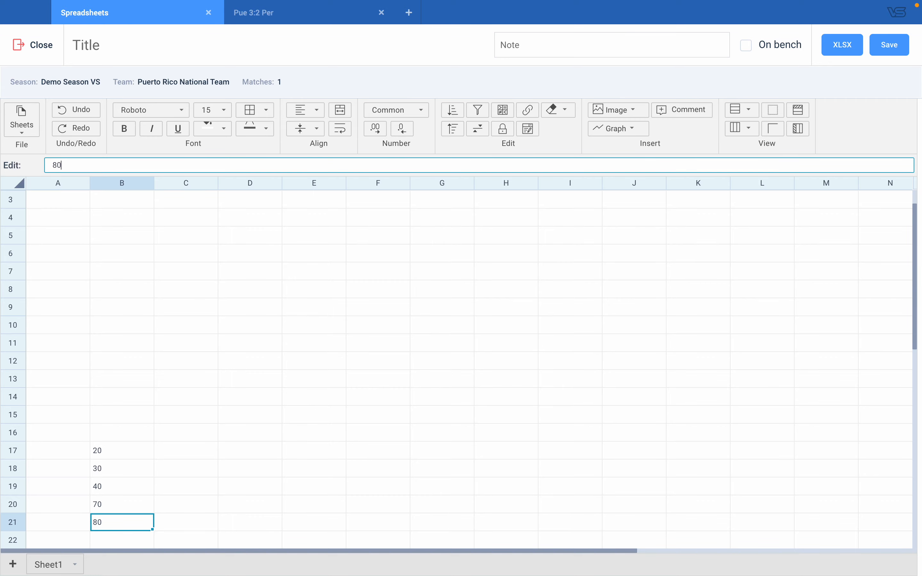
pyautogui.scroll(-1, 98, 547)
pyautogui.click(106, 522)
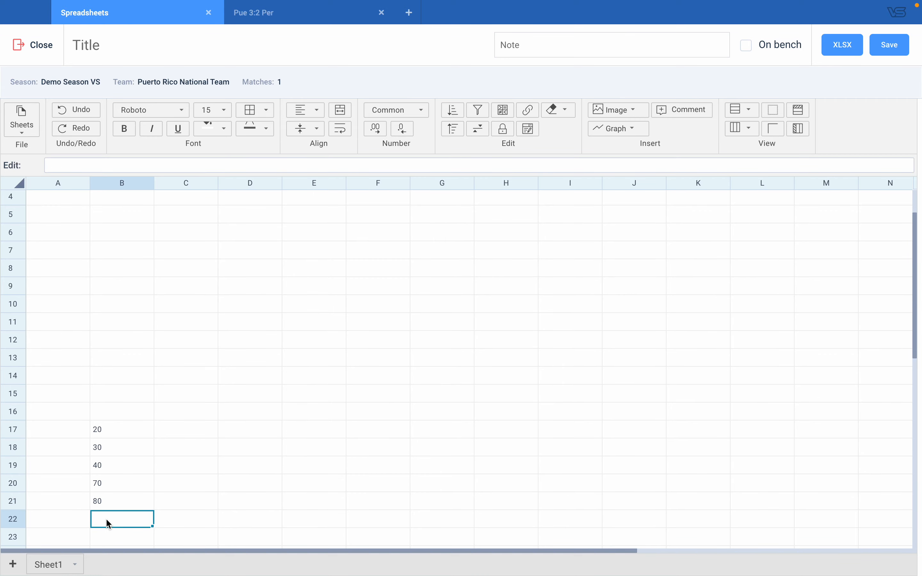
pyautogui.write('90')
pyautogui.click(140, 471)
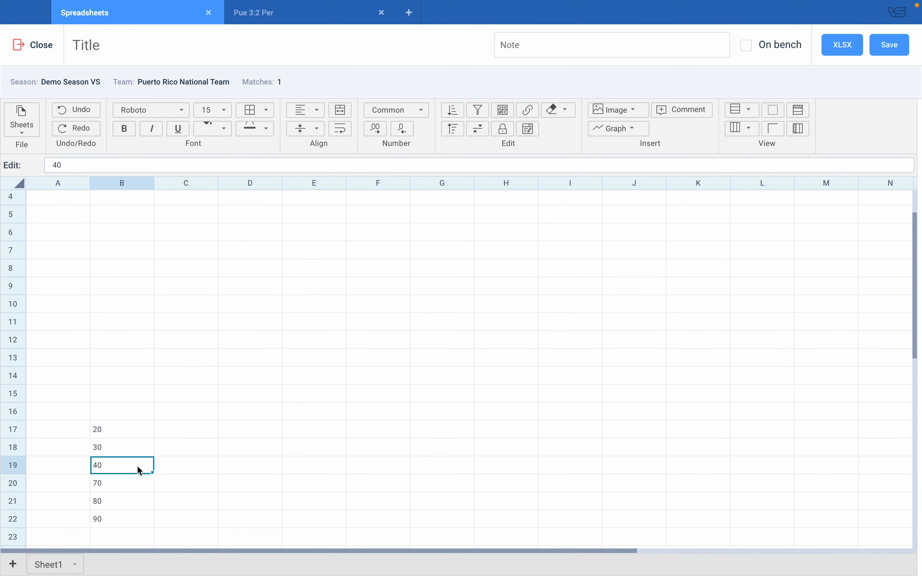
# - Add a dropdown to cell B1 that takes its options from the range B17:B22
pyautogui.scroll(3, 140, 472)
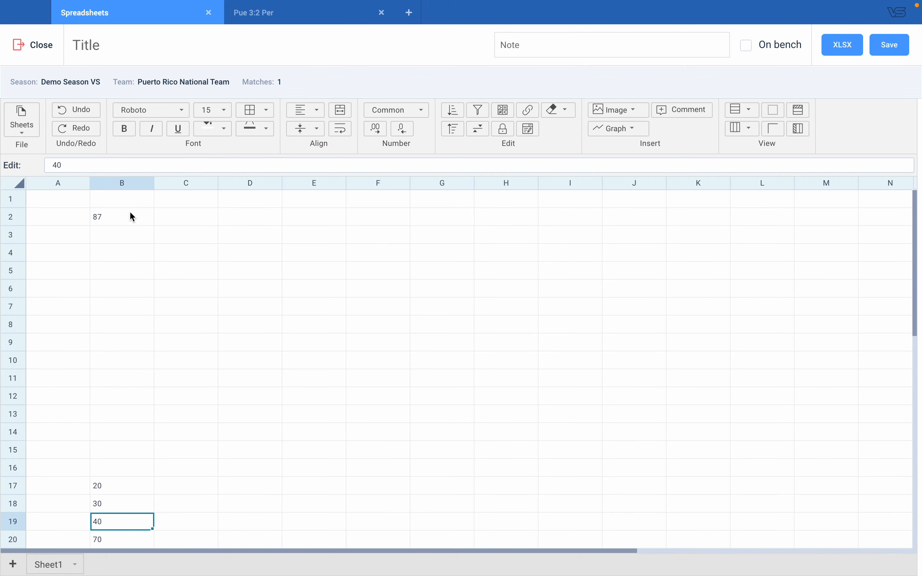
pyautogui.click(114, 202)
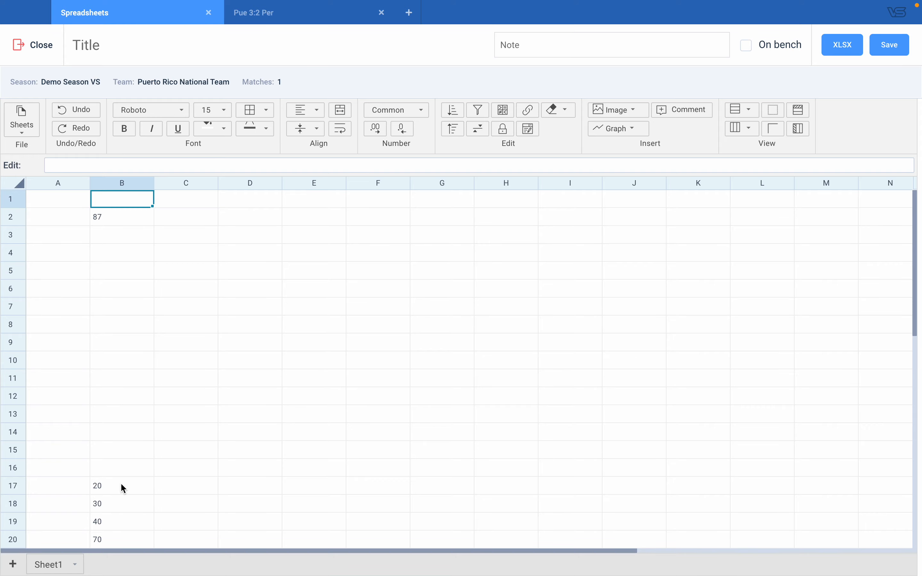
pyautogui.scroll(-3, 123, 488)
pyautogui.scroll(3, 123, 487)
pyautogui.click(528, 131)
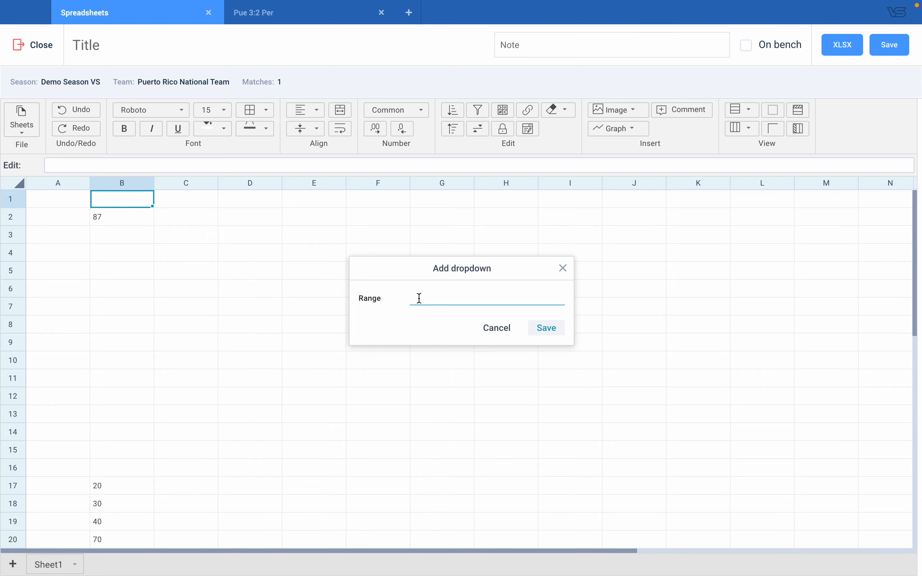
pyautogui.click(110, 487)
pyautogui.scroll(-3, 109, 485)
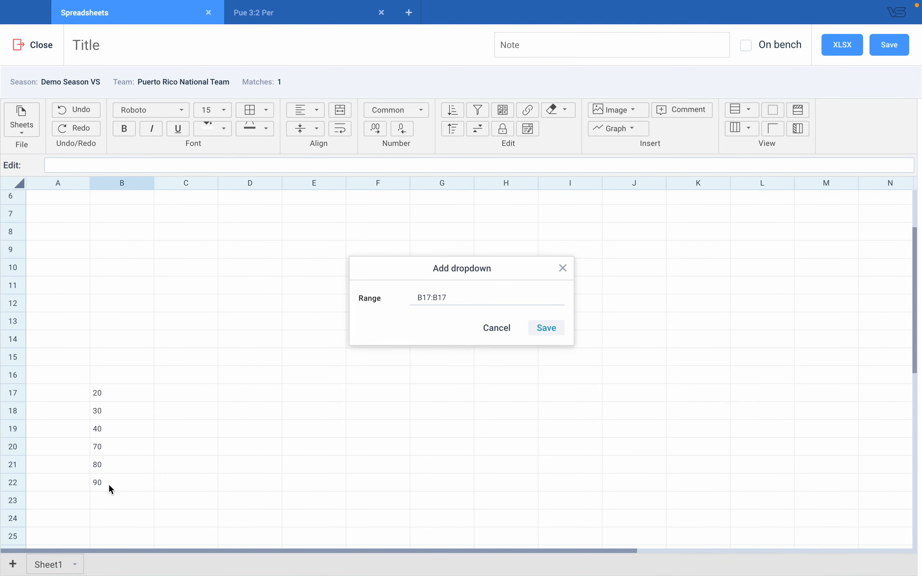
pyautogui.moveTo(112, 388); pyautogui.dragTo(112, 483)
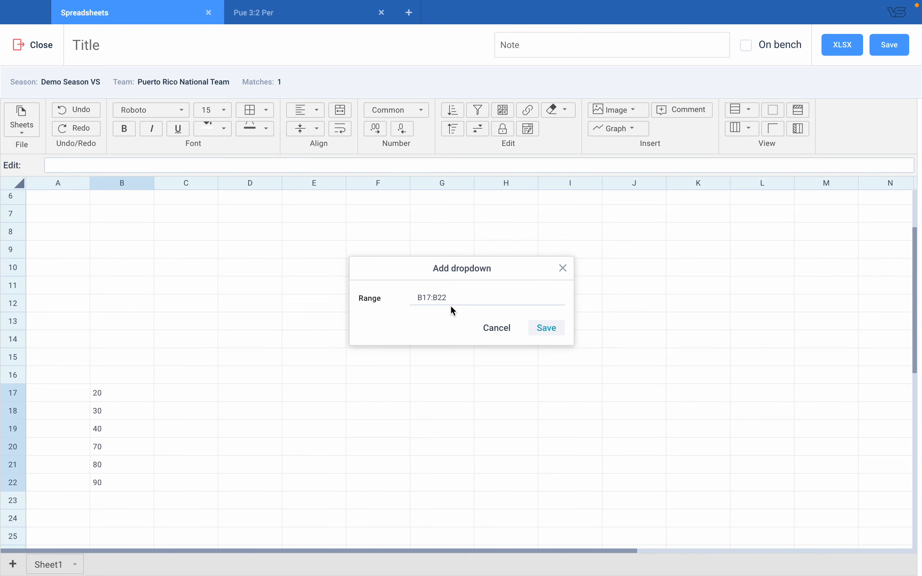
pyautogui.click(549, 335)
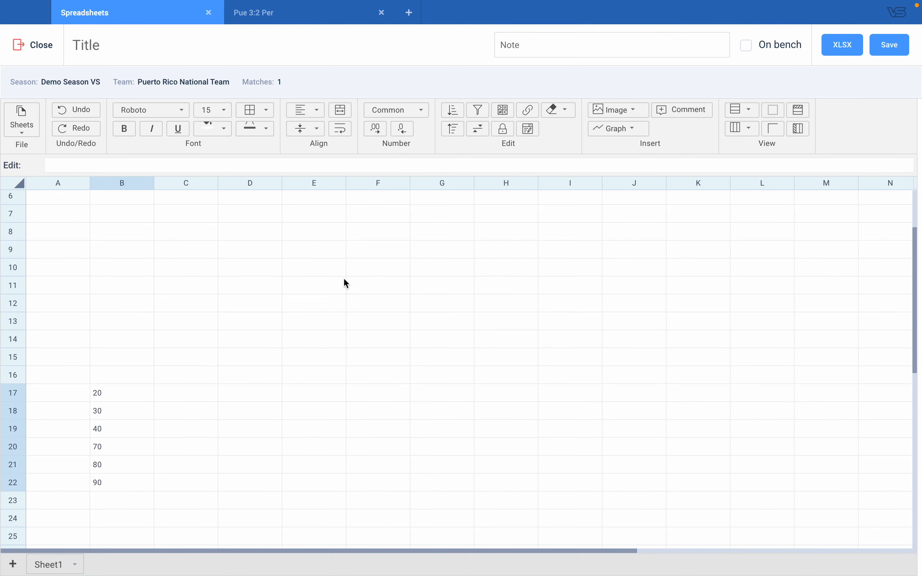
# - Try the dropdown in cell B1 by choosing 30 and then 70
pyautogui.scroll(3, 281, 298)
pyautogui.click(141, 198)
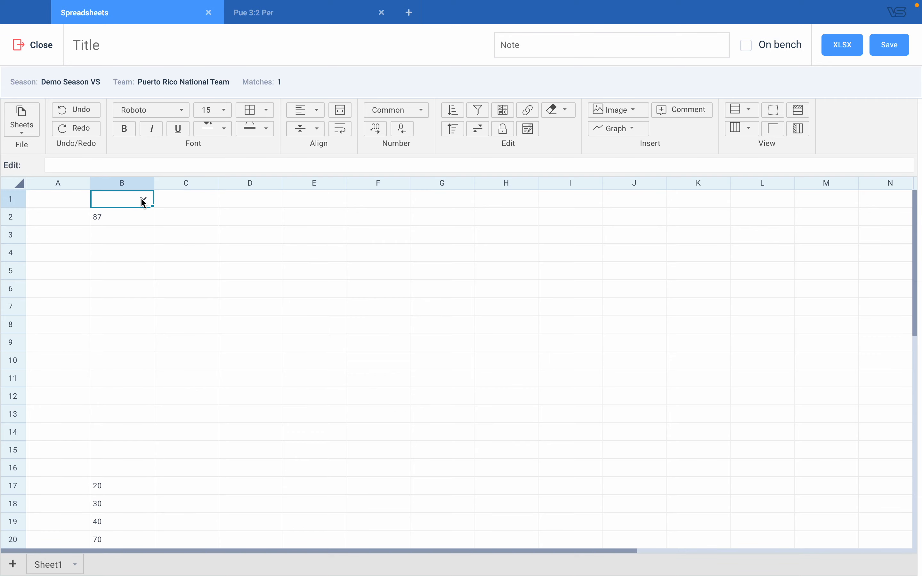
pyautogui.click(144, 202)
pyautogui.click(109, 254)
pyautogui.click(140, 201)
pyautogui.click(109, 288)
# - Nest a VSCELL function around the "*A40" code inside the VSCOUNT formula in cell B2
pyautogui.click(105, 223)
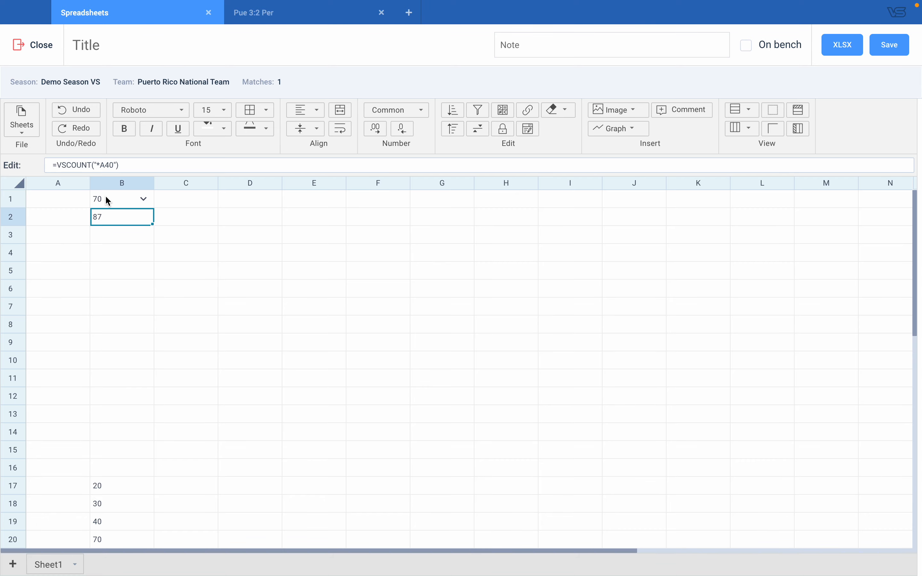
pyautogui.click(94, 166)
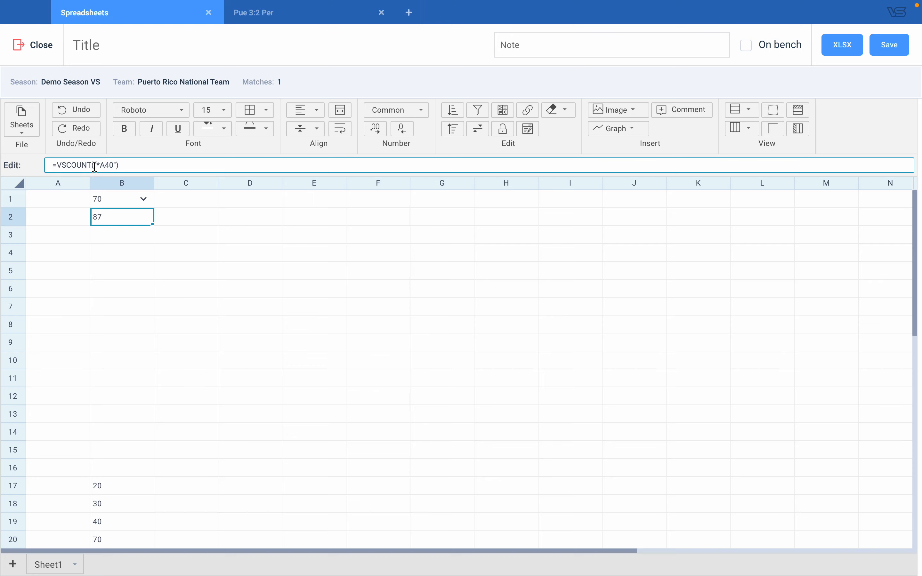
pyautogui.click(150, 167)
pyautogui.click(120, 166)
pyautogui.write('"')
pyautogui.click(99, 166)
pyautogui.write('VSCEL')
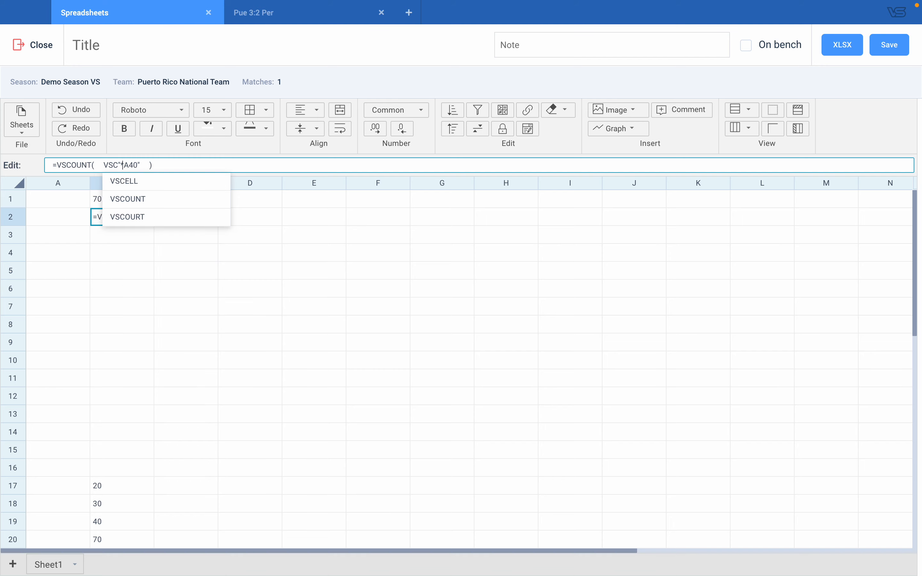
pyautogui.press('Return')
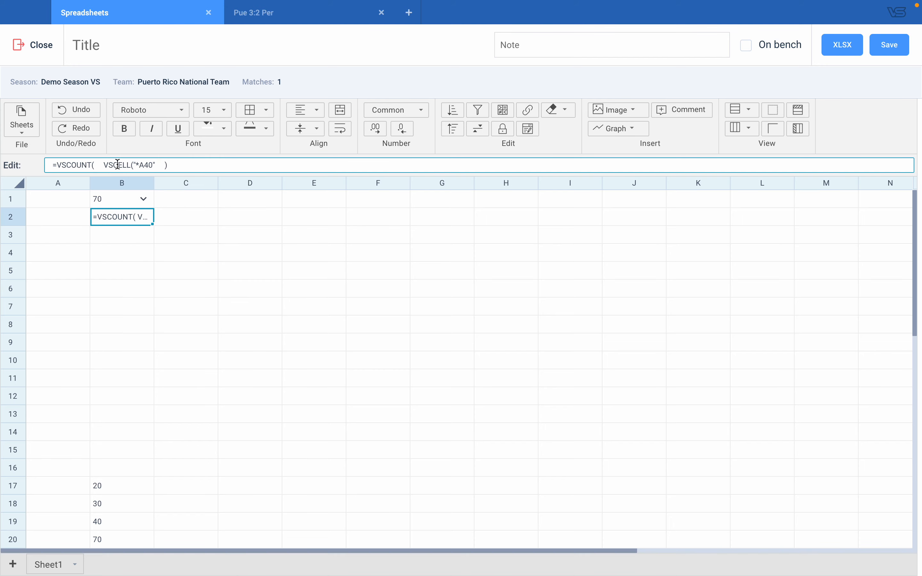
pyautogui.write(')')
# - Change the B2 code to "*A(1)" and add B1 as the second VSCELL argument
pyautogui.click(144, 166)
pyautogui.press('Delete')
pyautogui.press('Delete')
pyautogui.write('(1)",B')
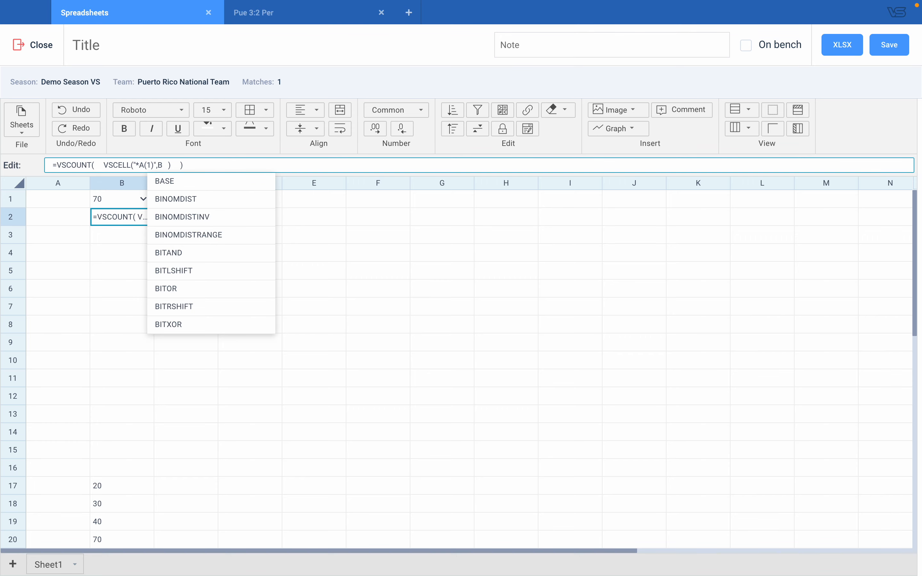
pyautogui.write('1')
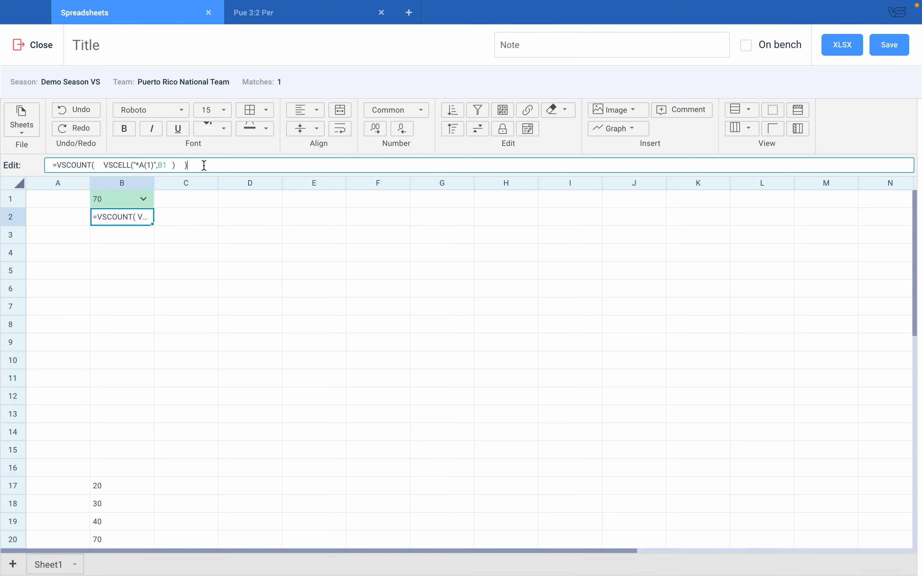
pyautogui.press('Return')
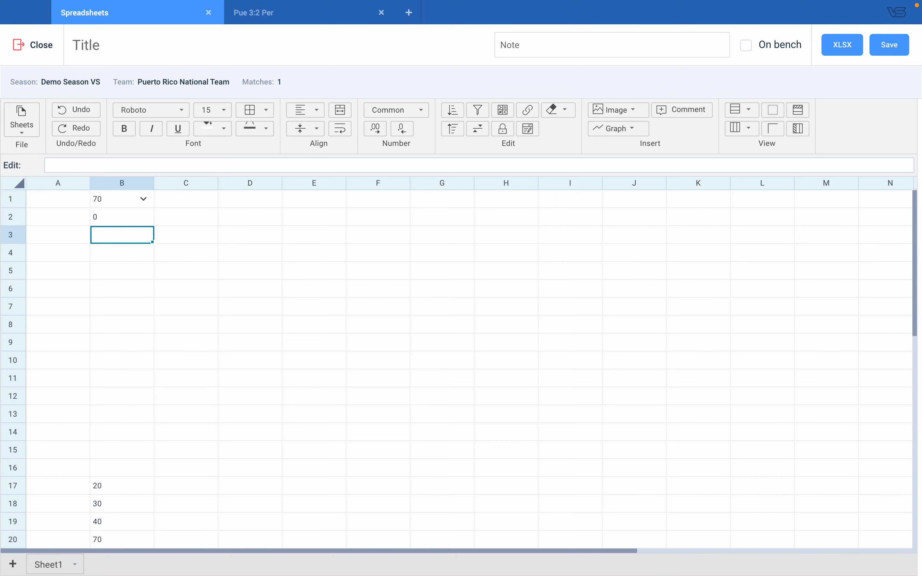
# - Test the formula by choosing 40 and then 20 in cell B1's dropdown
pyautogui.click(142, 201)
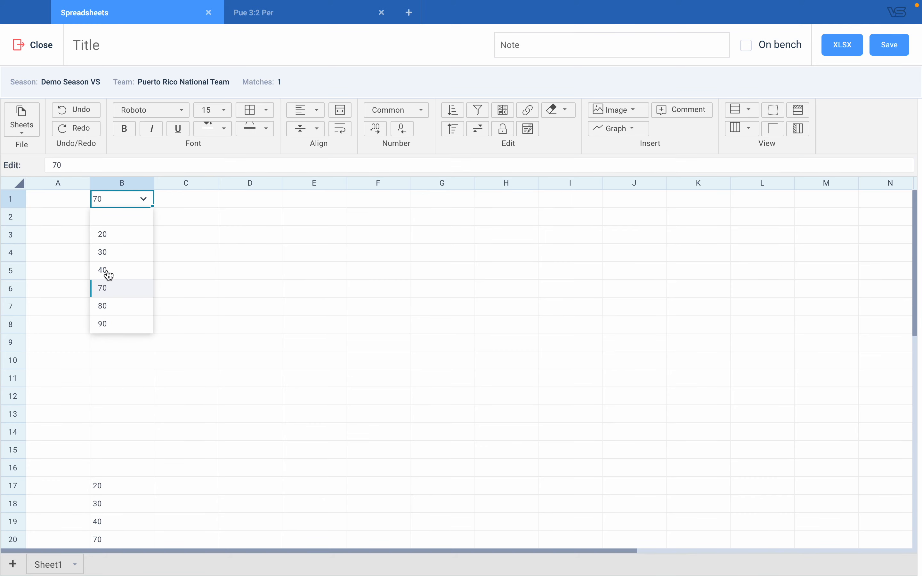
pyautogui.click(108, 274)
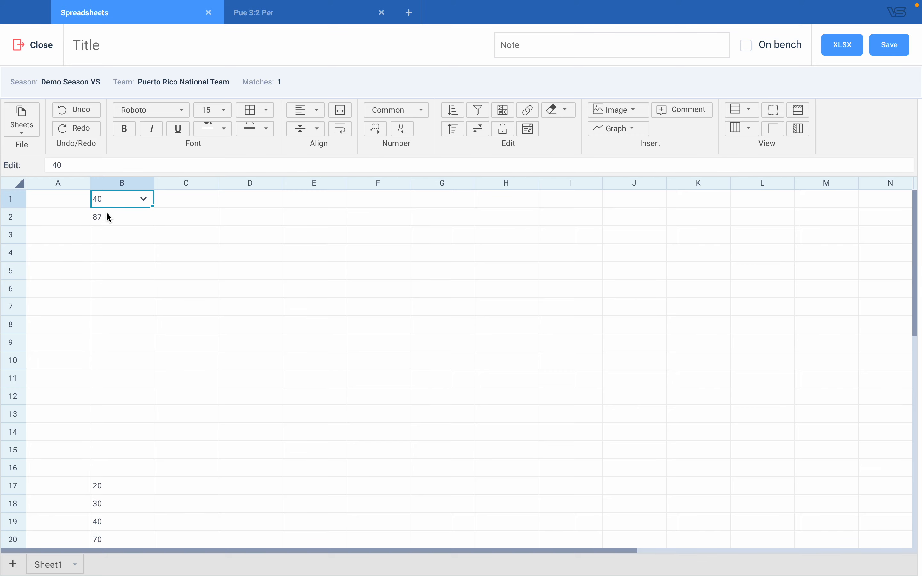
pyautogui.click(132, 201)
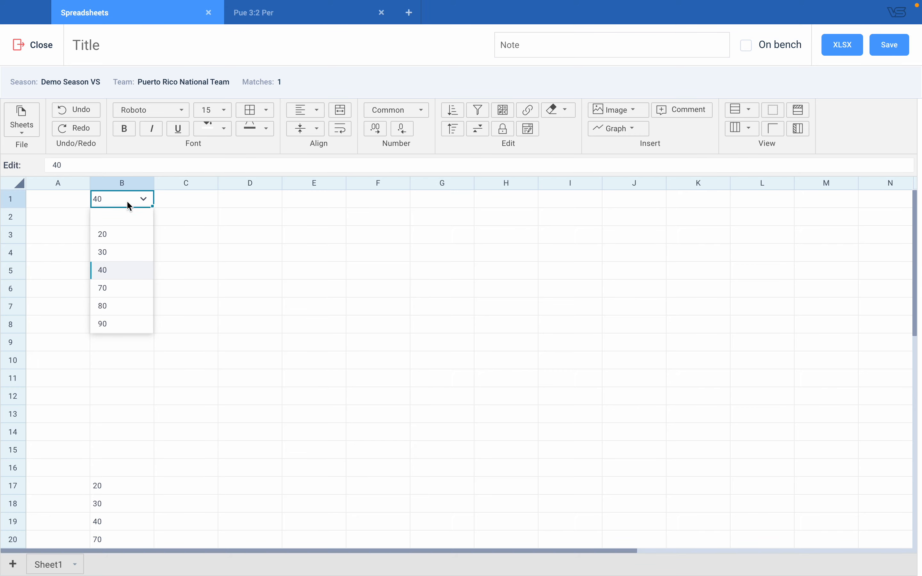
pyautogui.click(110, 234)
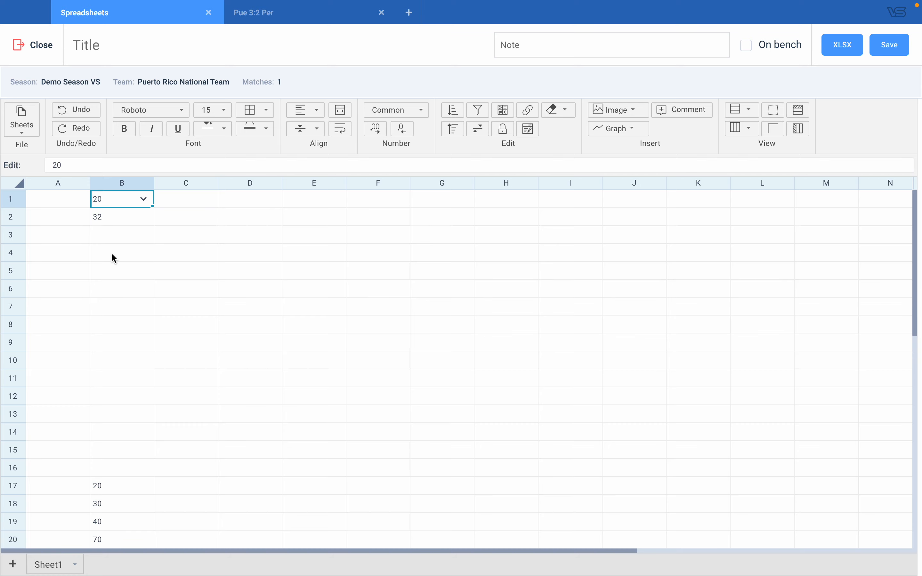
# - Enter * in cell A17 and a in cell A18 as team options
pyautogui.click(41, 488)
pyautogui.write('*')
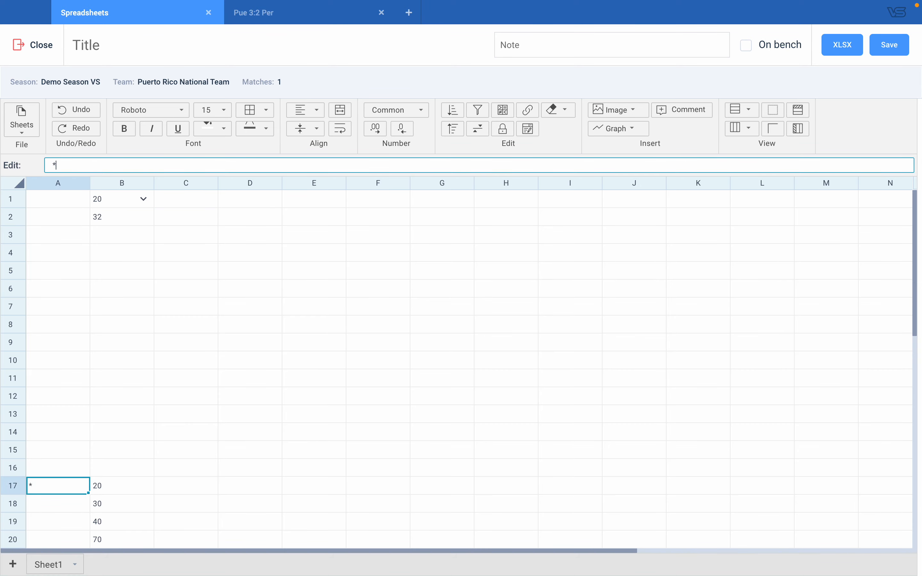
pyautogui.click(46, 506)
pyautogui.write('a')
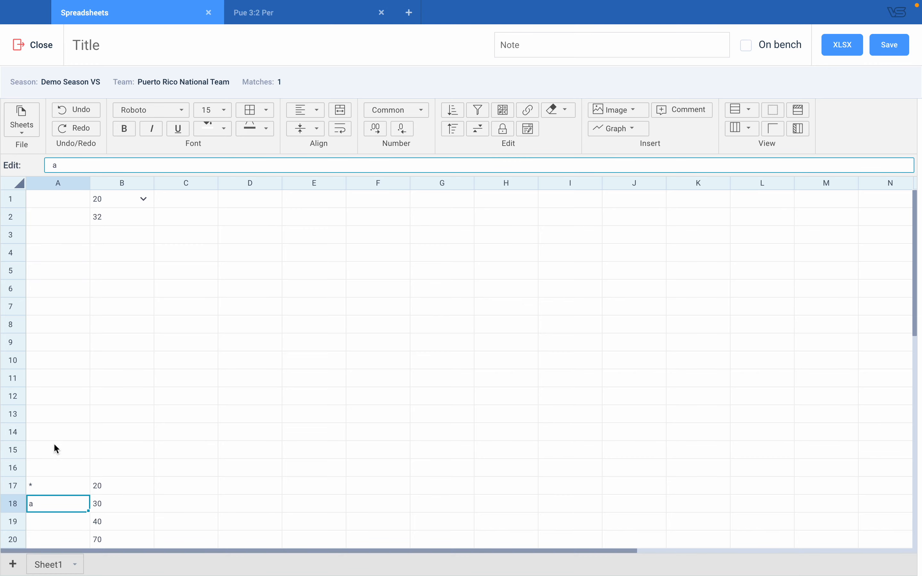
# - Add a dropdown to cell A1 that takes its options from the range A17:A18
pyautogui.click(52, 201)
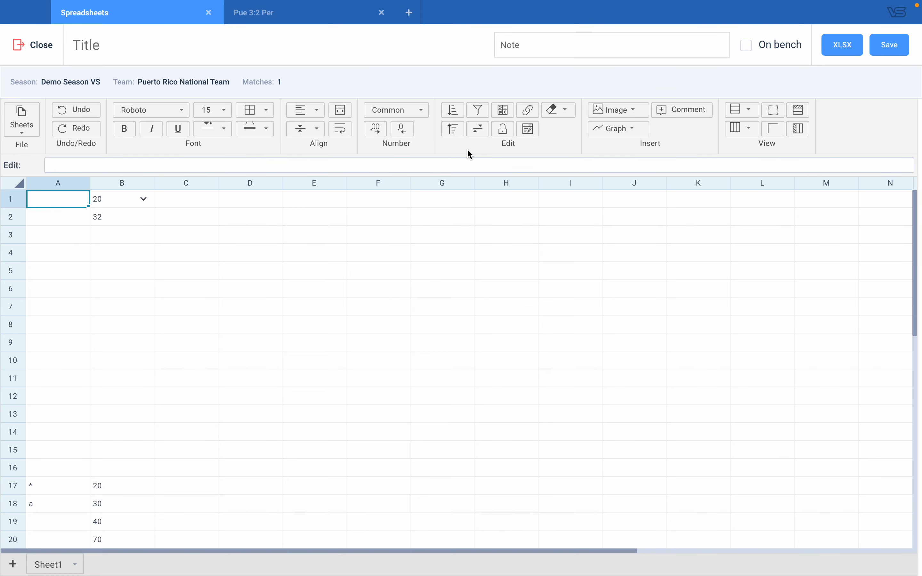
pyautogui.click(529, 128)
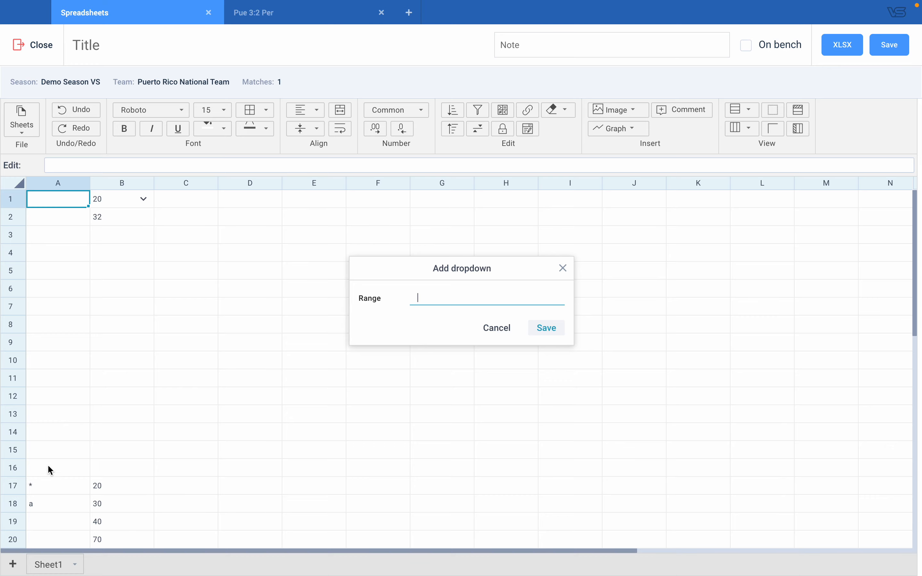
pyautogui.moveTo(44, 490); pyautogui.dragTo(43, 505)
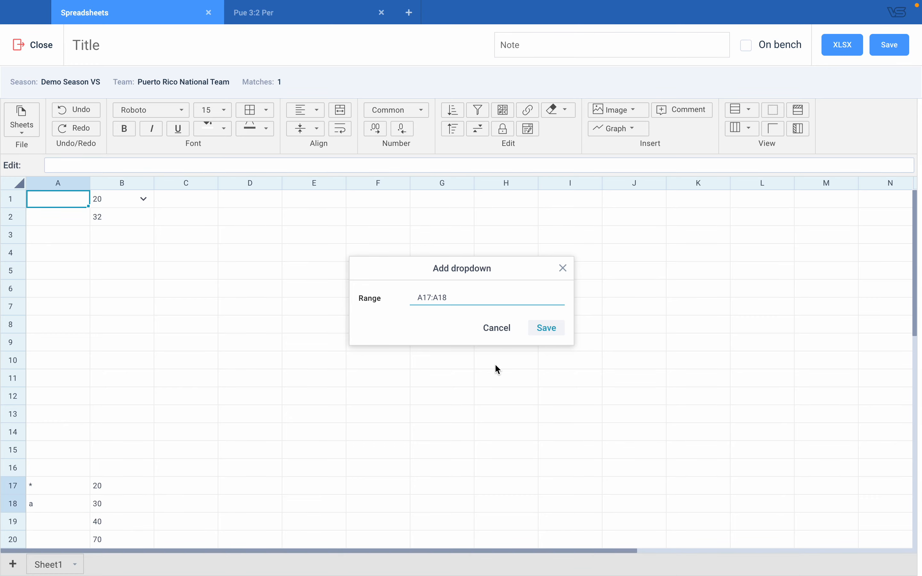
pyautogui.click(547, 328)
# - Test cell A1's dropdown by choosing * and a, and reset it to the blank option
pyautogui.click(79, 201)
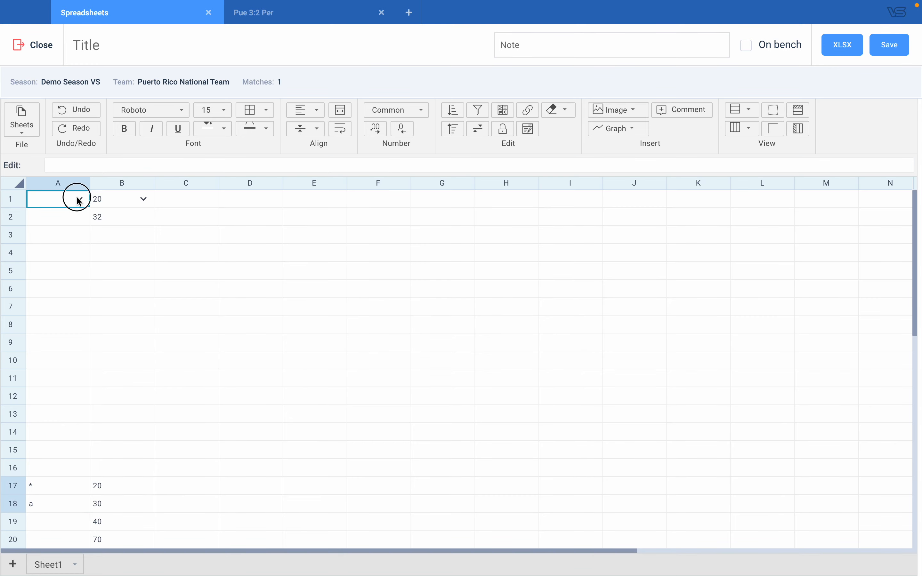
pyautogui.click(34, 238)
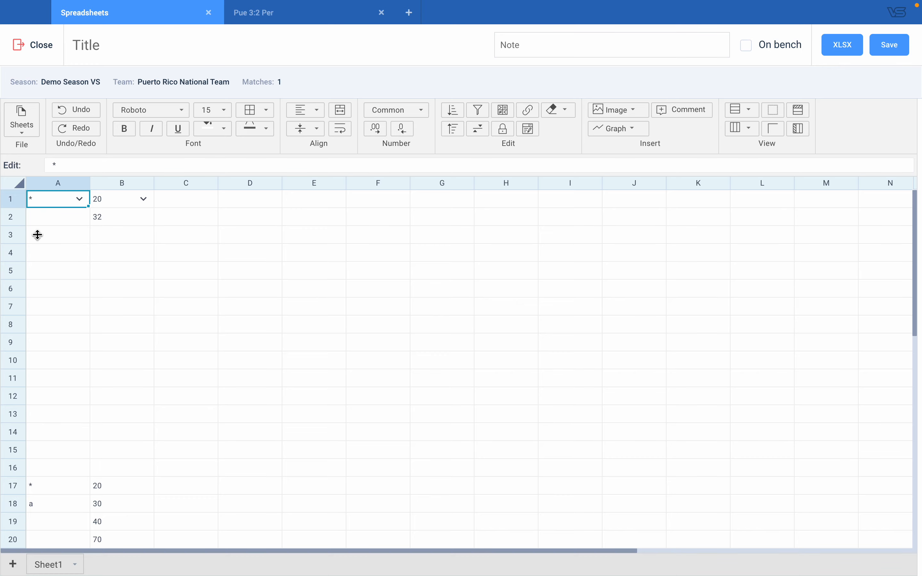
pyautogui.click(80, 200)
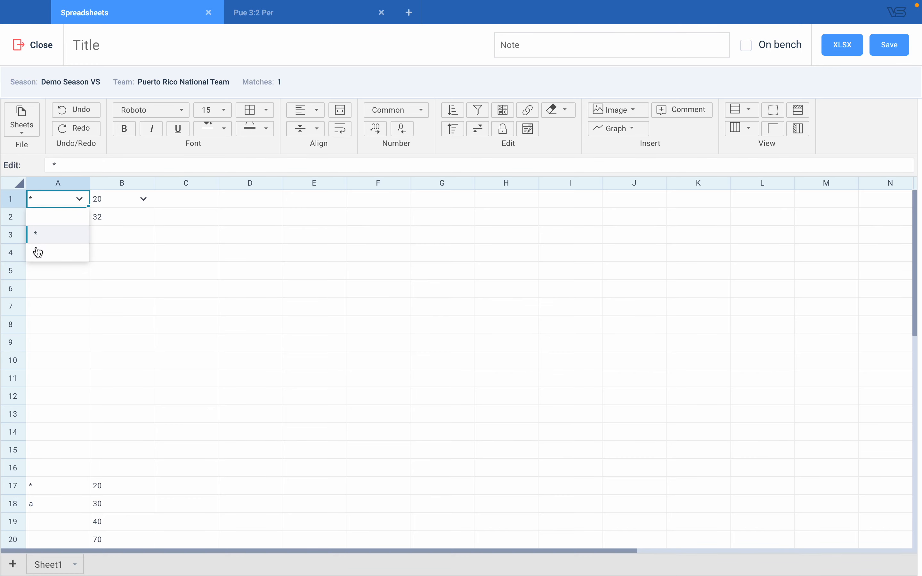
pyautogui.click(38, 252)
pyautogui.click(78, 201)
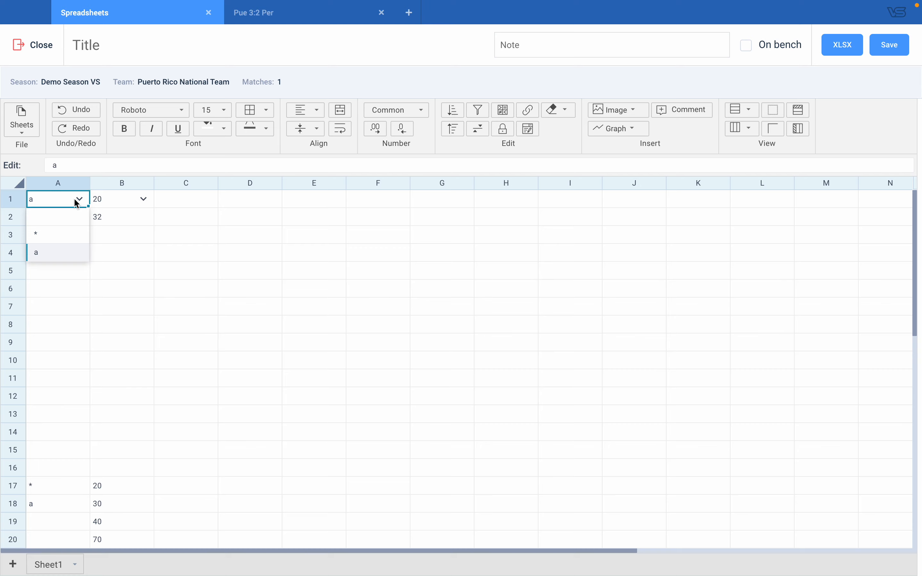
pyautogui.click(43, 217)
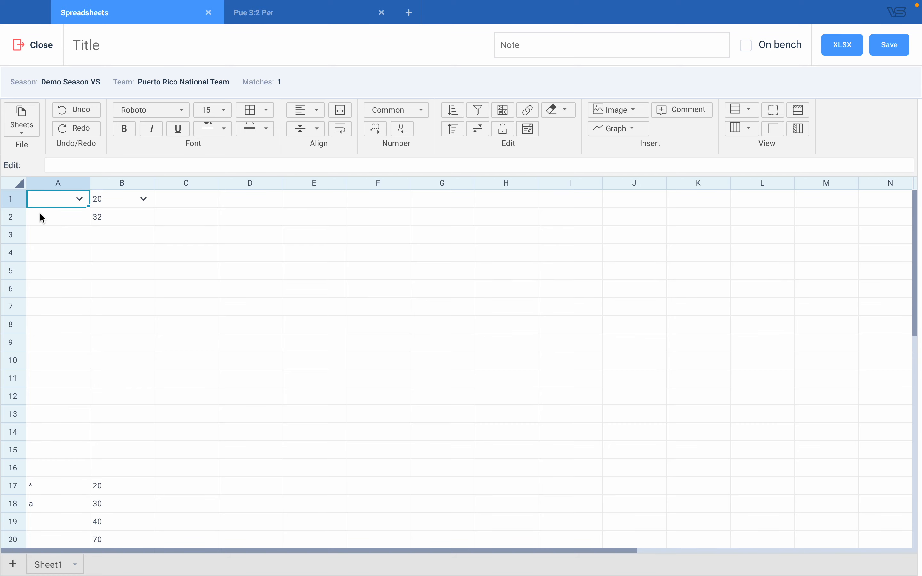
# - Change the VSCELL code in cell B2 to "(2)A(1)" and add A1 as the argument after B1
pyautogui.click(98, 218)
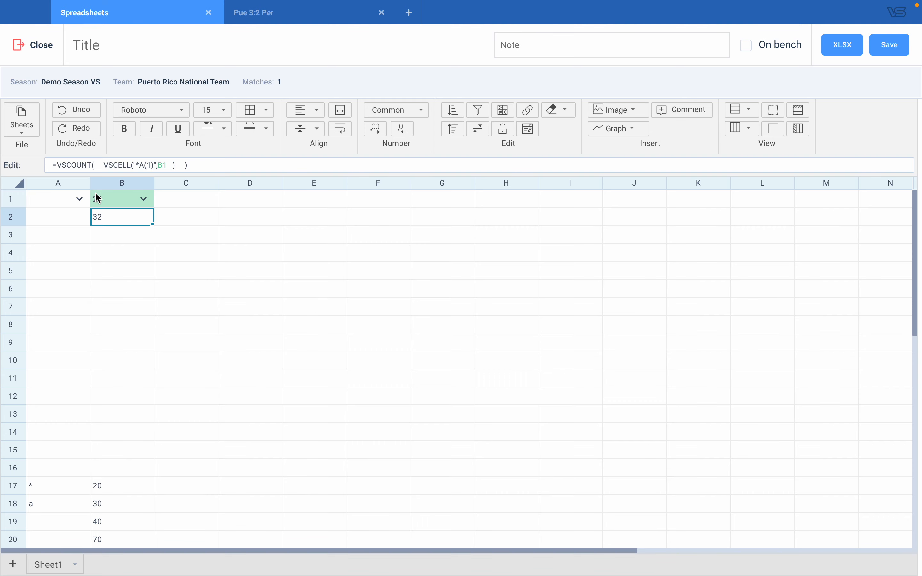
pyautogui.click(139, 165)
pyautogui.press('BackSpace')
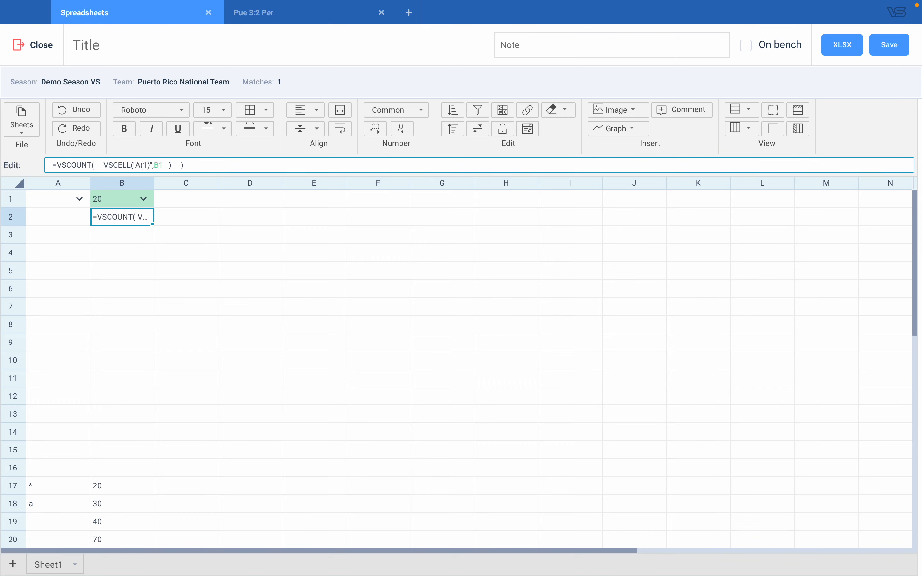
pyautogui.write('(2)')
pyautogui.click(173, 167)
pyautogui.write(',A1')
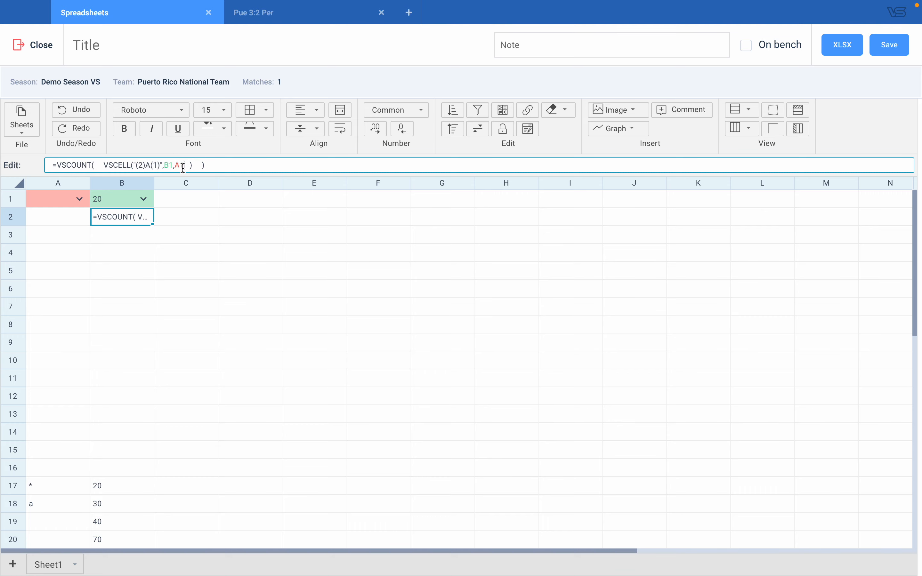
pyautogui.click(214, 164)
pyautogui.press('Return')
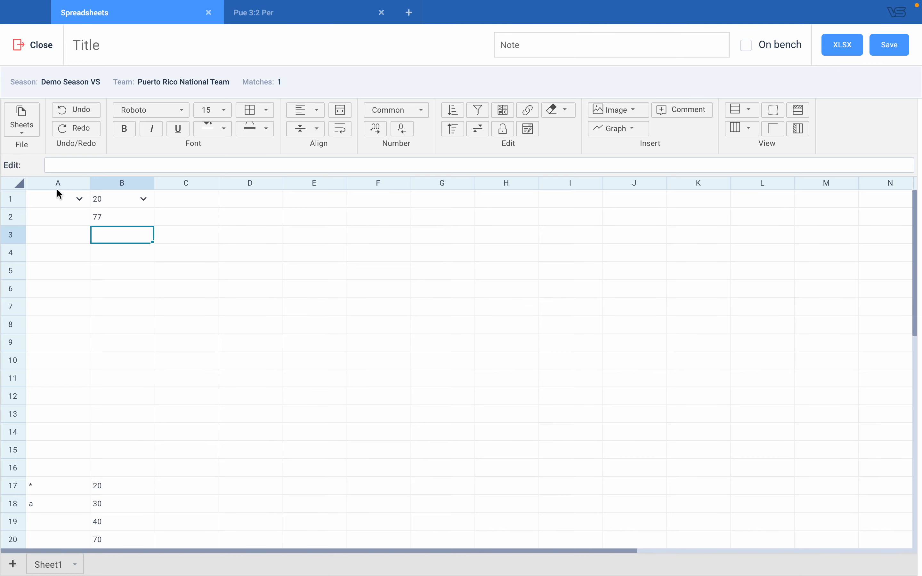
# - Test the B2 formula by choosing * in A1, 40 in B1, and a in A1
pyautogui.click(78, 199)
pyautogui.click(45, 236)
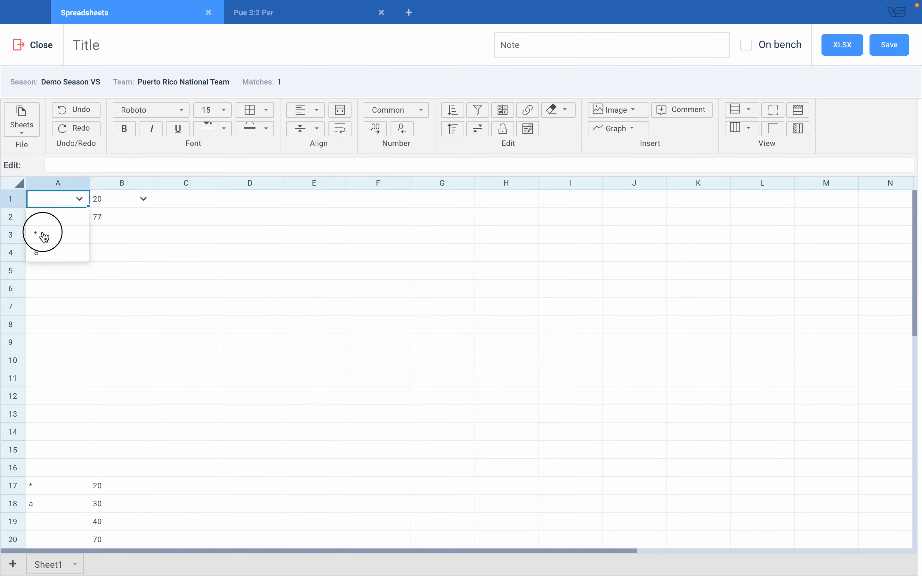
pyautogui.click(122, 200)
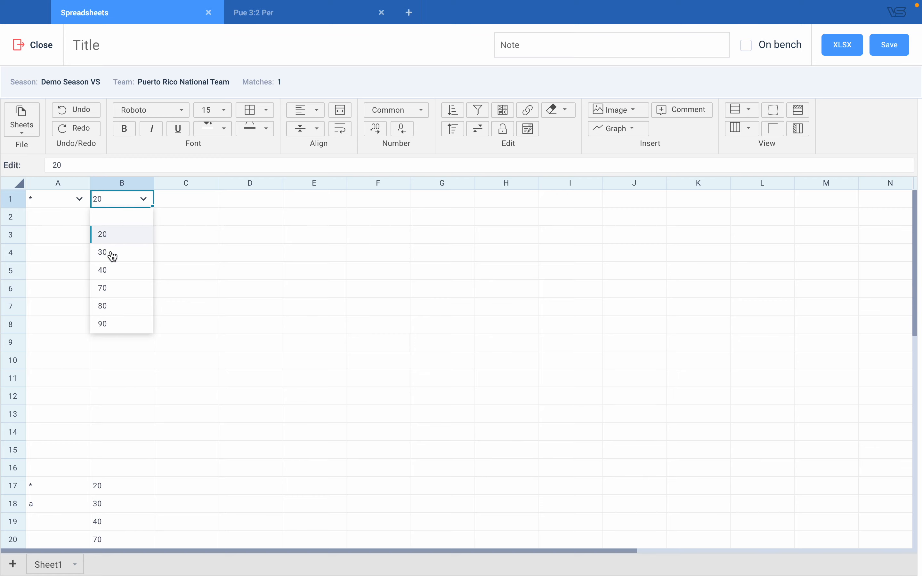
pyautogui.click(103, 270)
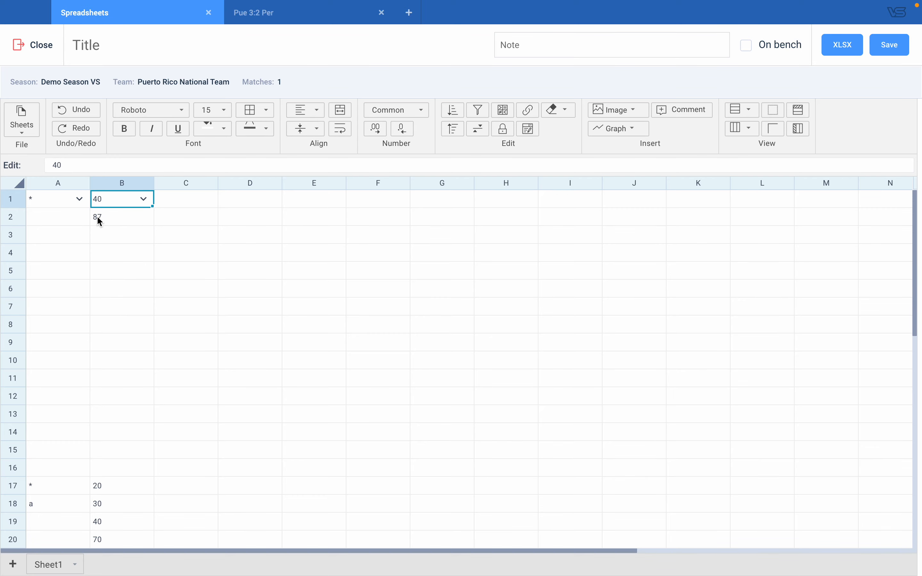
pyautogui.click(70, 201)
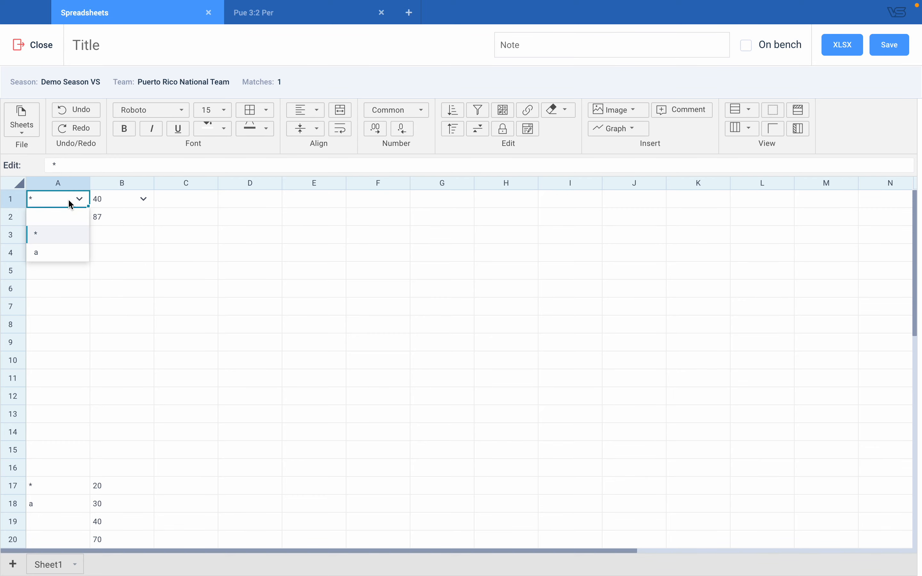
pyautogui.click(38, 254)
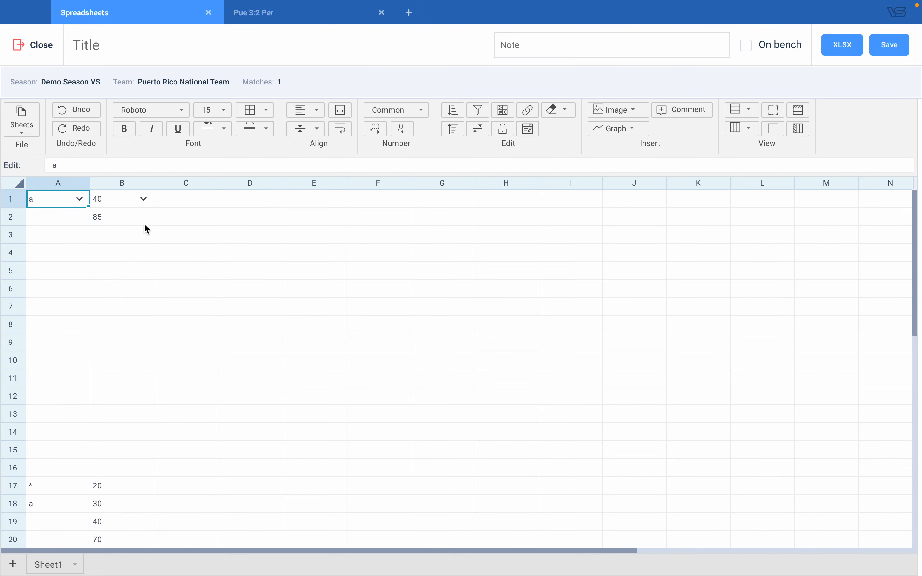
# - Renumber the VSCELL code in B2 to "(1)A(2)" and reorder its cell arguments to A1,B1
pyautogui.click(104, 215)
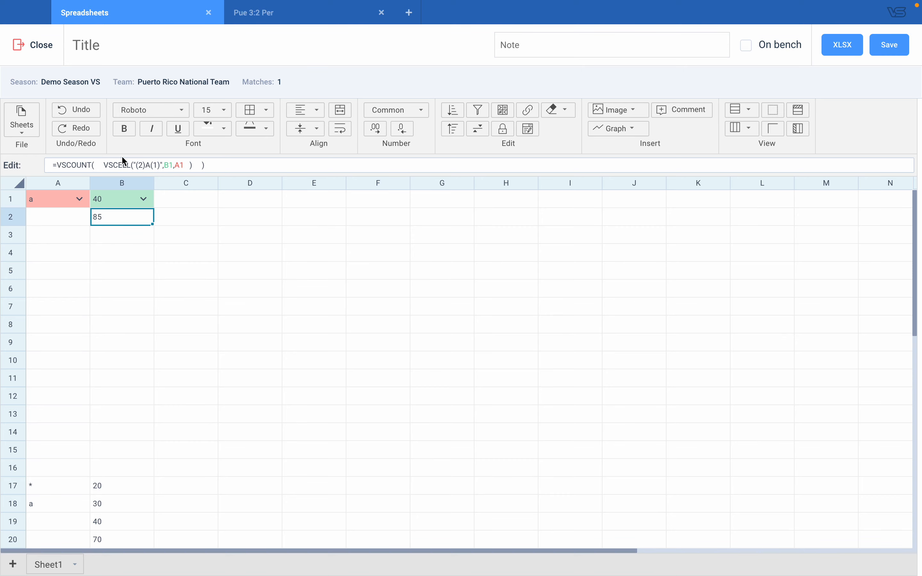
pyautogui.click(142, 166)
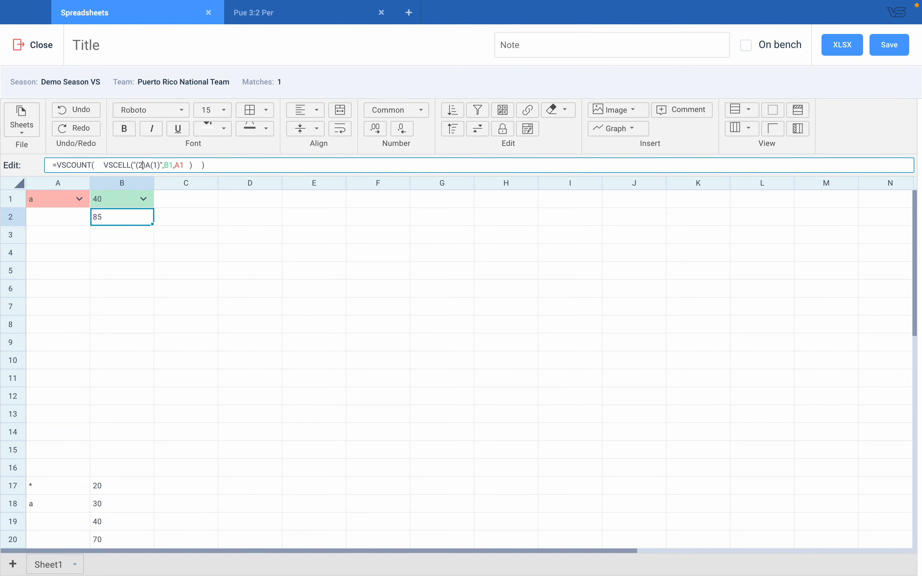
pyautogui.press('BackSpace')
pyautogui.write('1')
pyautogui.press('Right')
pyautogui.press('Right')
pyautogui.press('Right')
pyautogui.press('Right')
pyautogui.press('BackSpace')
pyautogui.write('2')
pyautogui.moveTo(164, 165); pyautogui.dragTo(186, 165)
pyautogui.write('A1,B1')
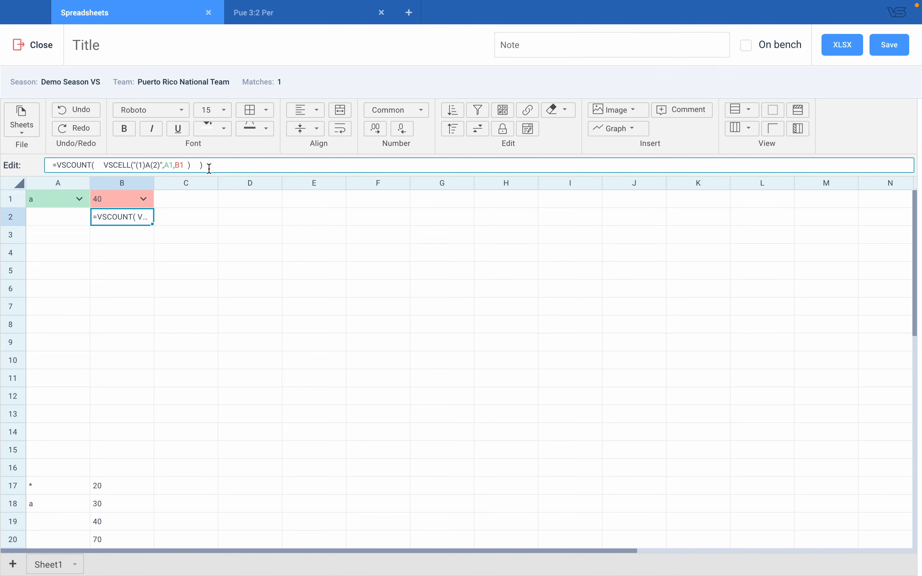
pyautogui.press('Return')
# - Choose 90 in cell B1, watch the first play behind B2's count on video, and return to the spreadsheet
pyautogui.click(124, 205)
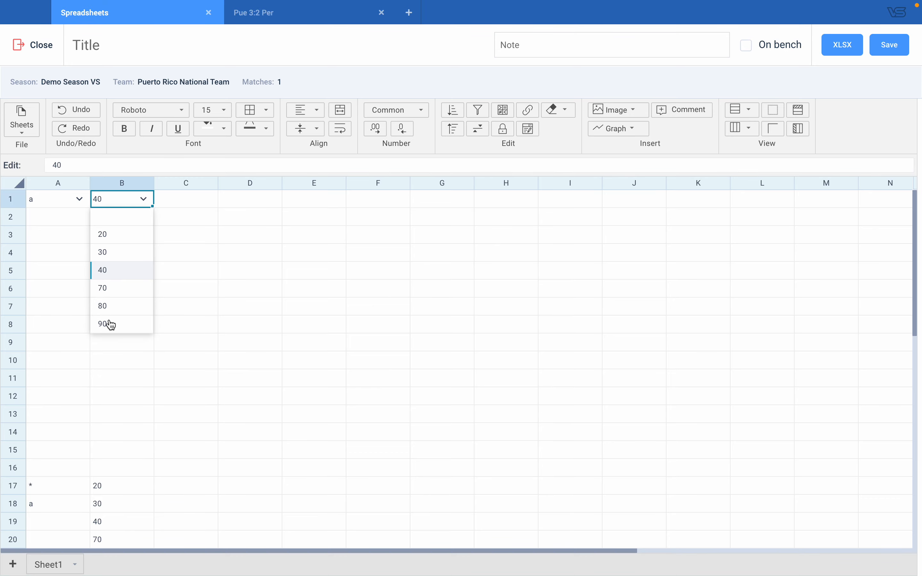
pyautogui.click(108, 324)
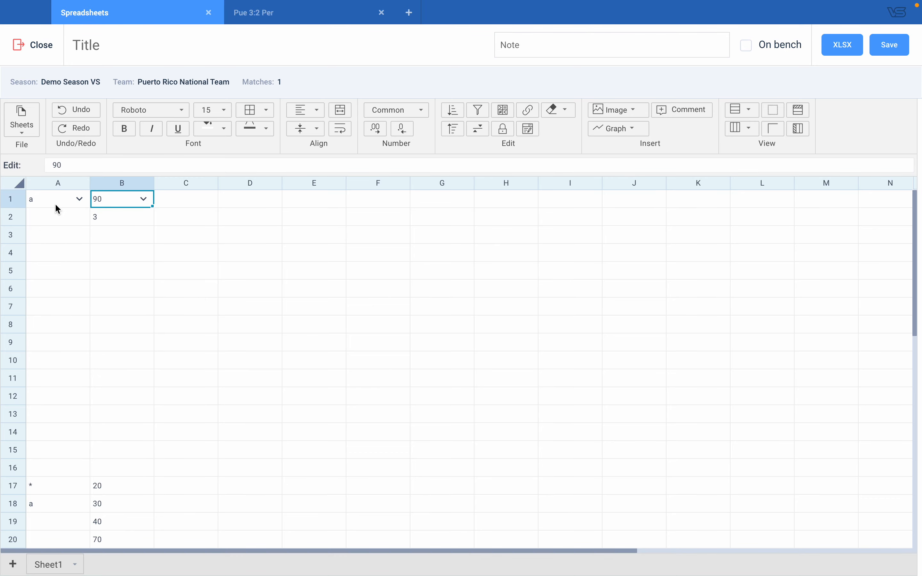
pyautogui.rightClick(97, 216)
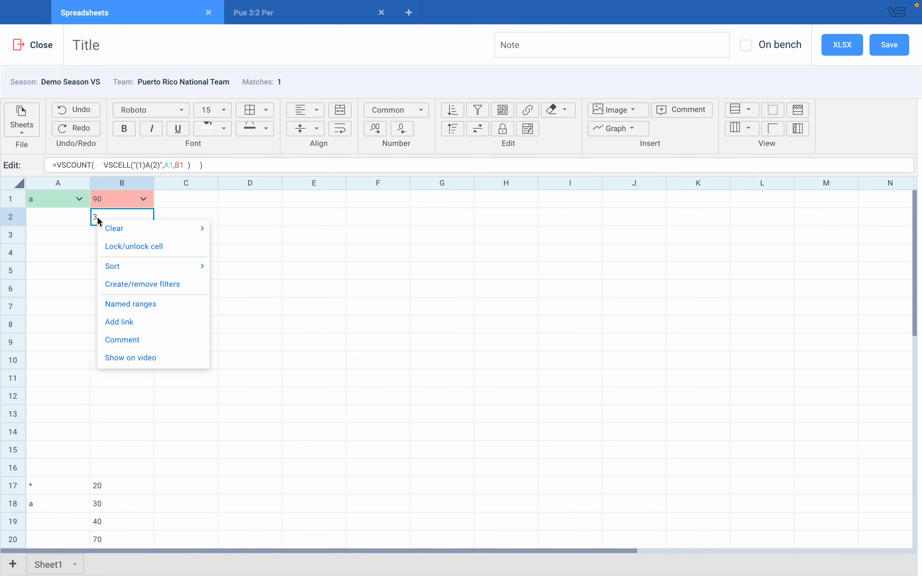
pyautogui.click(152, 363)
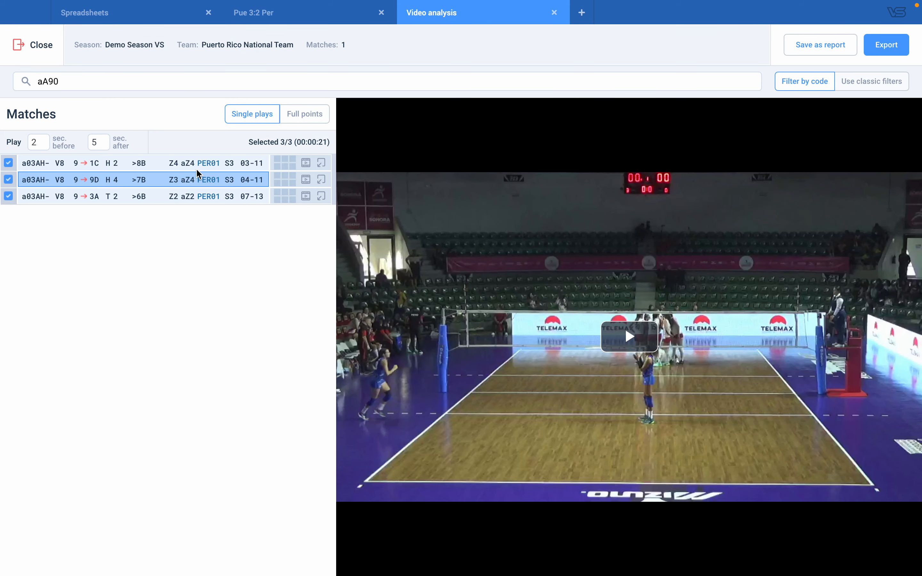
pyautogui.click(179, 162)
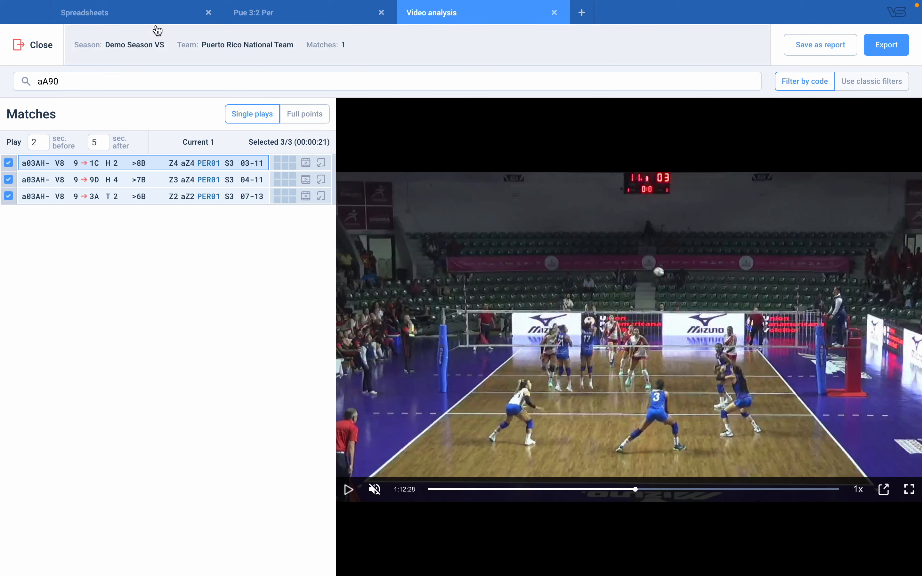
pyautogui.click(135, 14)
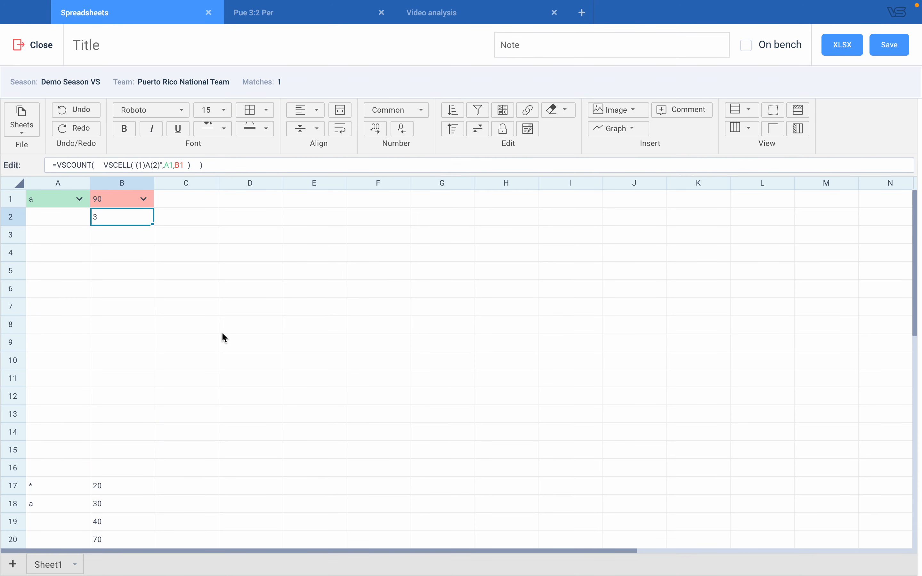
# - Switch to the VSCELL presentation slide to check the formula with $ references, and return to the spreadsheet
pyautogui.hotkey('ctrl', 'Right')
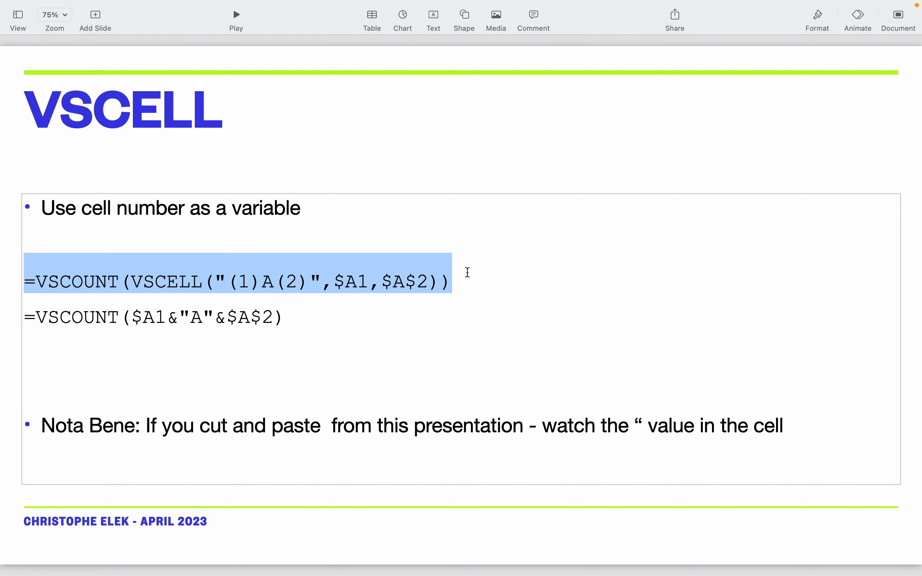
pyautogui.click(467, 272)
pyautogui.hotkey('ctrl', 'Left')
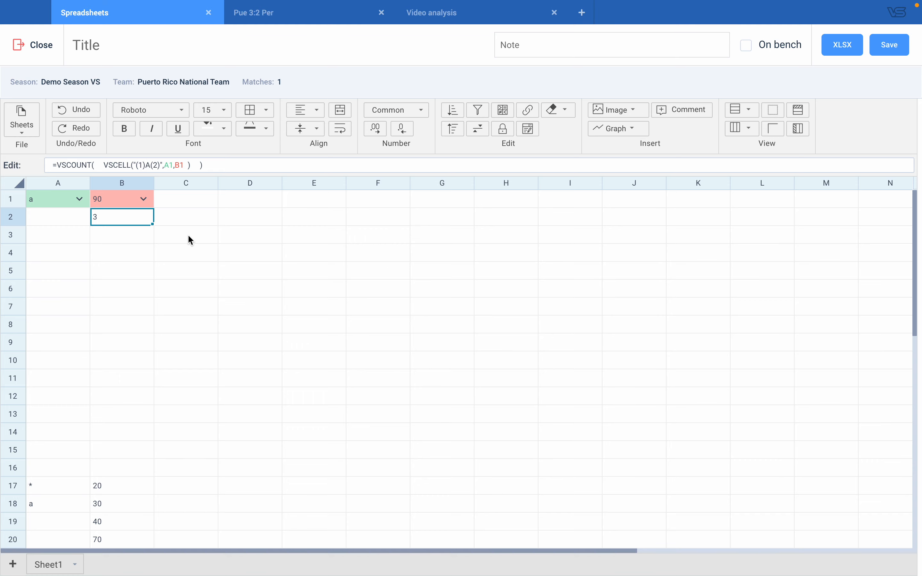
# - Copy the B2 formula into cell B3 to check how its references shift, and delete the copy
pyautogui.rightClick(106, 219)
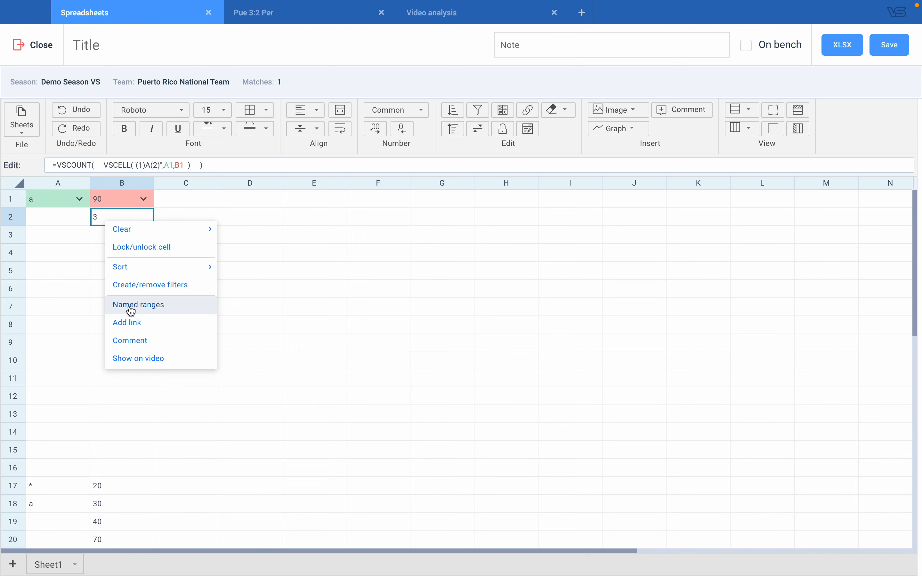
pyautogui.click(307, 253)
pyautogui.click(127, 224)
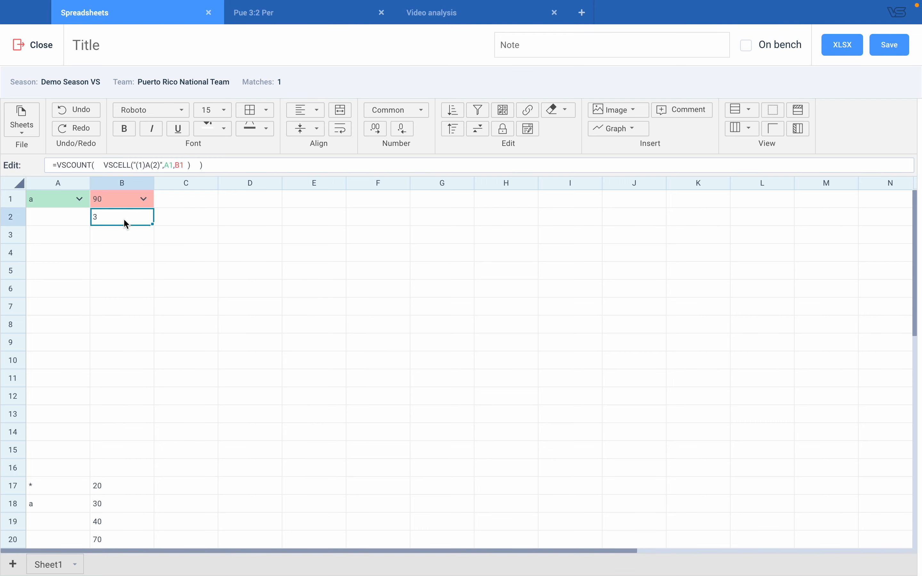
pyautogui.click(116, 239)
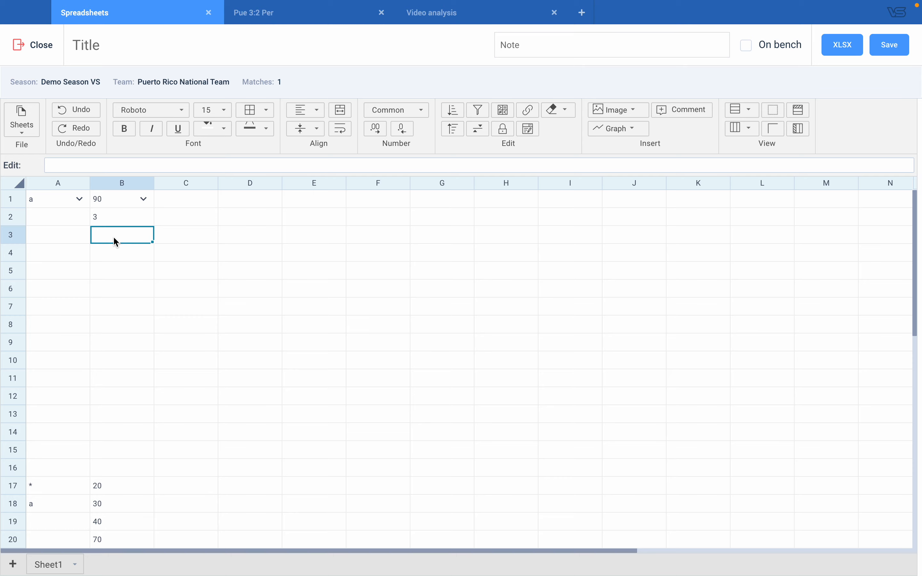
pyautogui.write('=VSCOUNT( VSCELL("(1)A(2)",A2,B2 ) )')
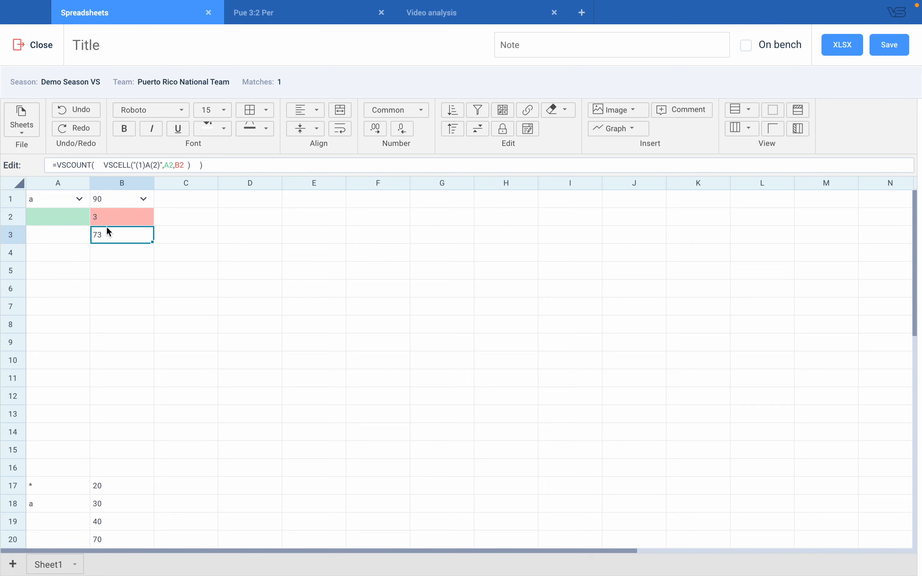
pyautogui.press('Delete')
# - Lock column A in the B2 formula by changing its A1 reference to $A1
pyautogui.click(112, 216)
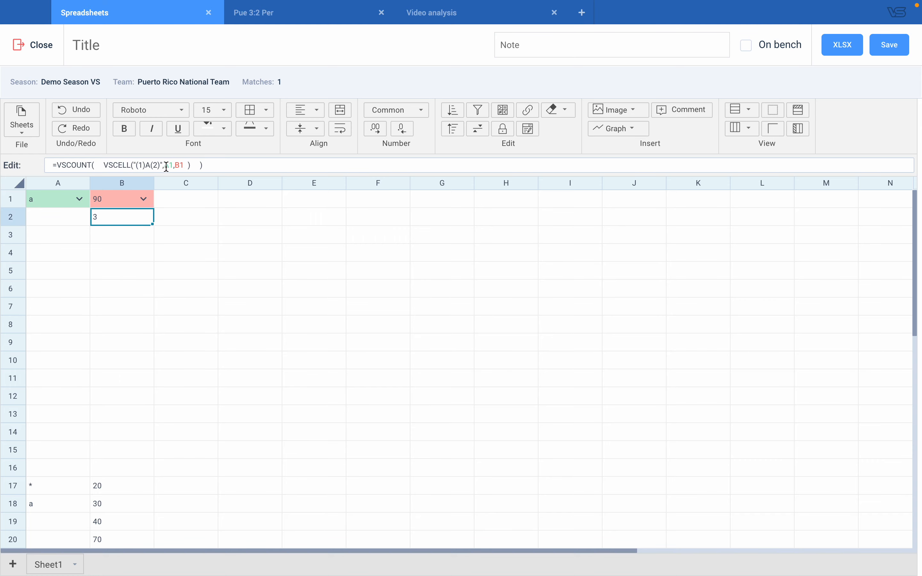
pyautogui.click(167, 166)
pyautogui.write('$')
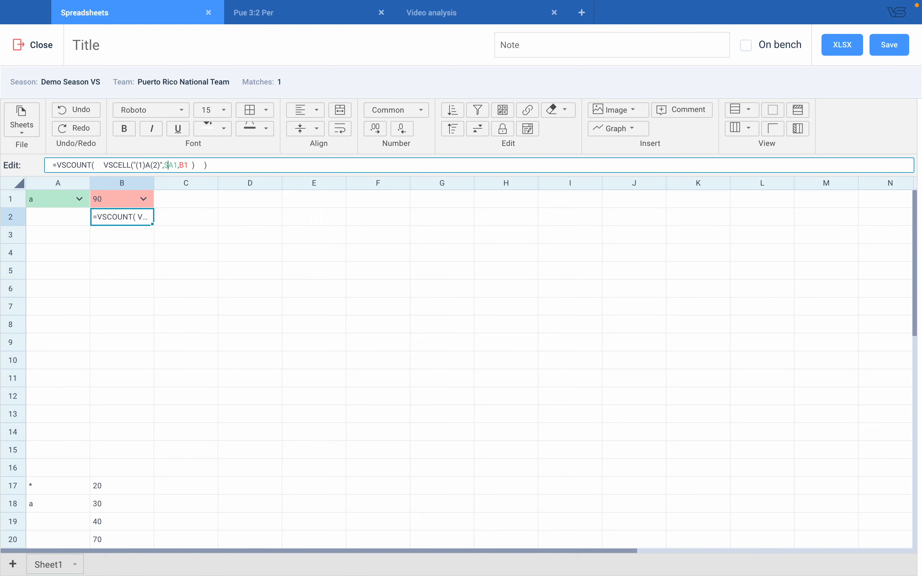
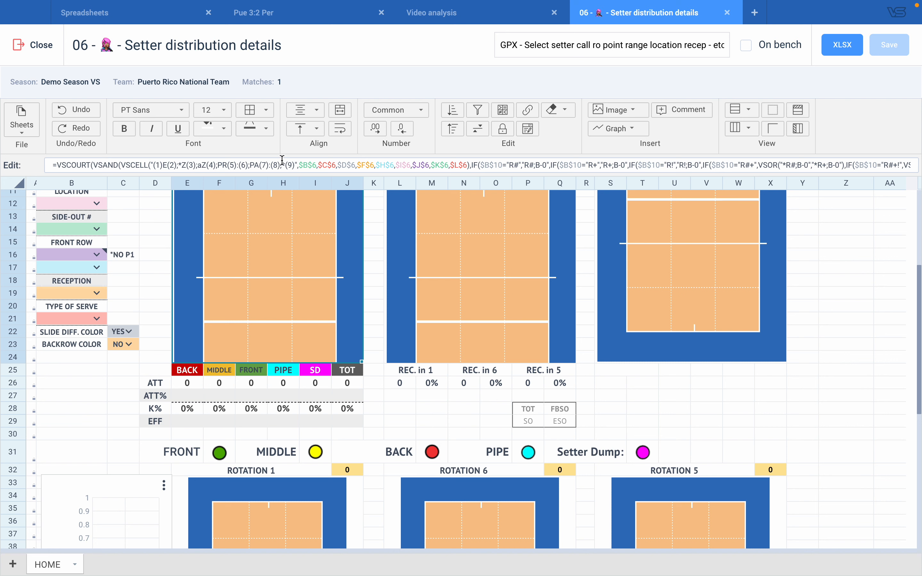
# - Examine the VSCOURT formula behind the Setter Locations court and the row 6 selector cells it references
pyautogui.click(282, 166)
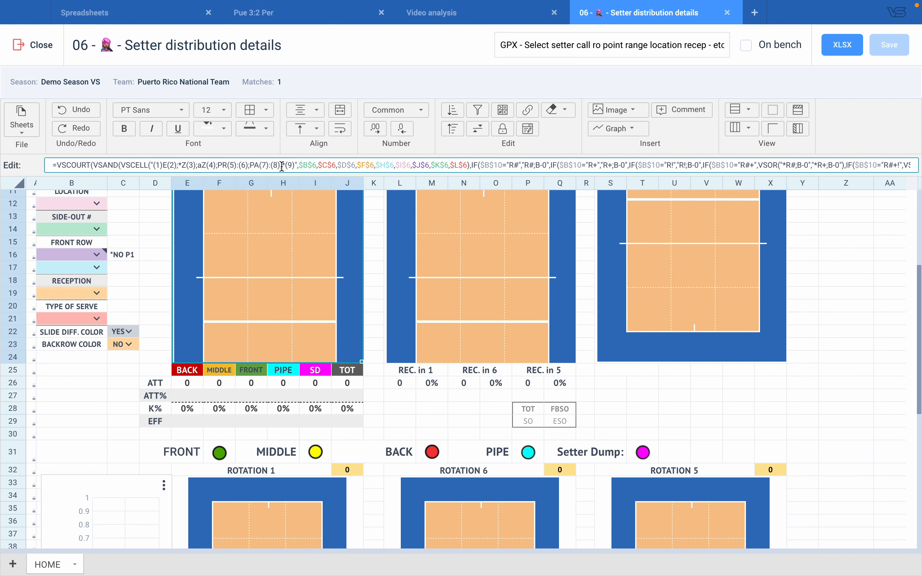
pyautogui.click(160, 166)
pyautogui.write(')')
pyautogui.scroll(3, 250, 246)
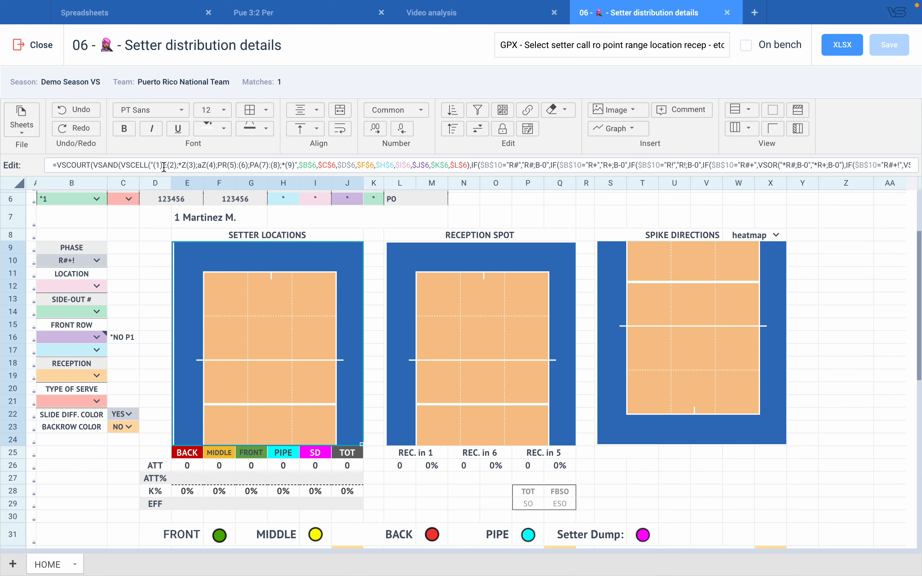
pyautogui.scroll(1, 259, 322)
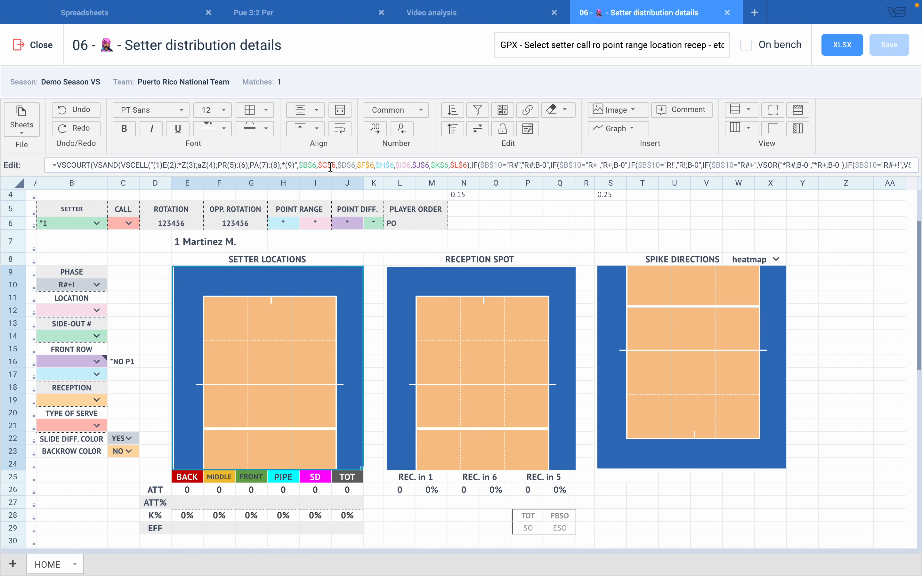
# - Choose the blank option for CALL in cell C6 and reselect the Setter Locations court
pyautogui.click(129, 223)
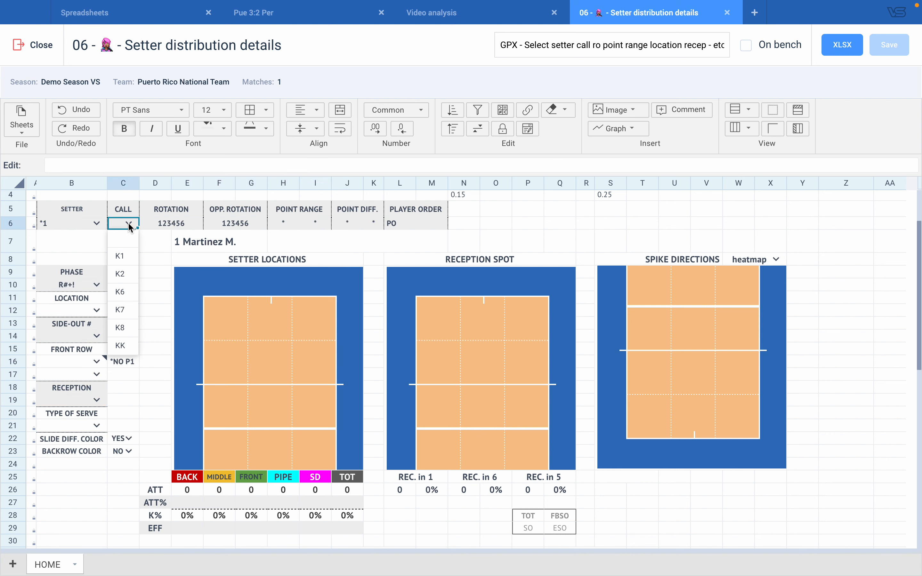
pyautogui.click(125, 239)
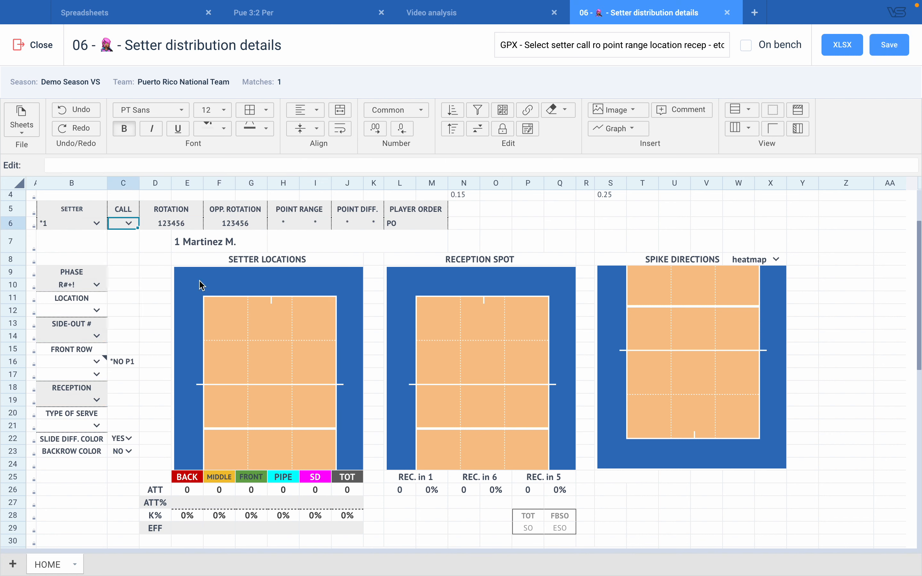
pyautogui.click(233, 357)
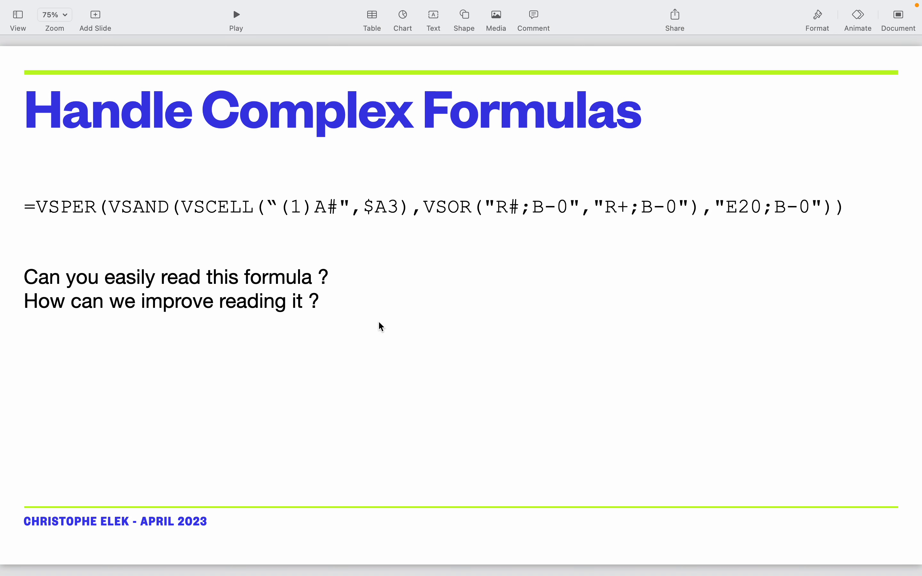
# - Compare the single-line VSPER formula slide with its indented version and the formatter links slide in the presentation
pyautogui.press('Down')
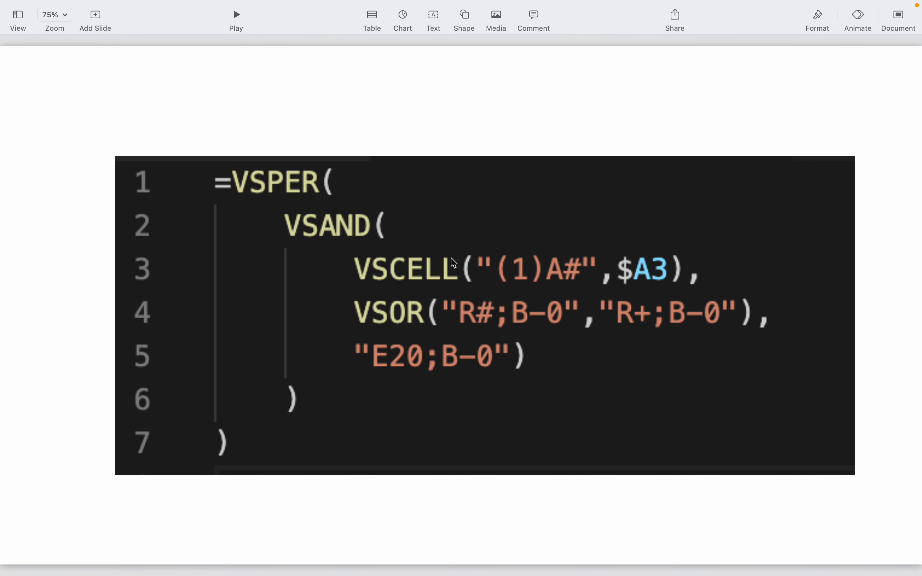
pyautogui.press('Up')
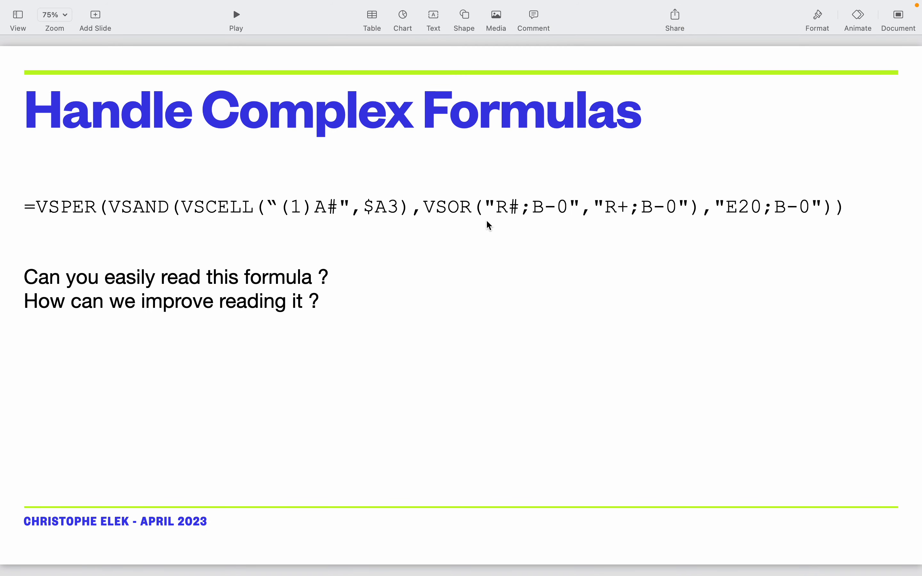
pyautogui.press('Down')
pyautogui.press('Down')
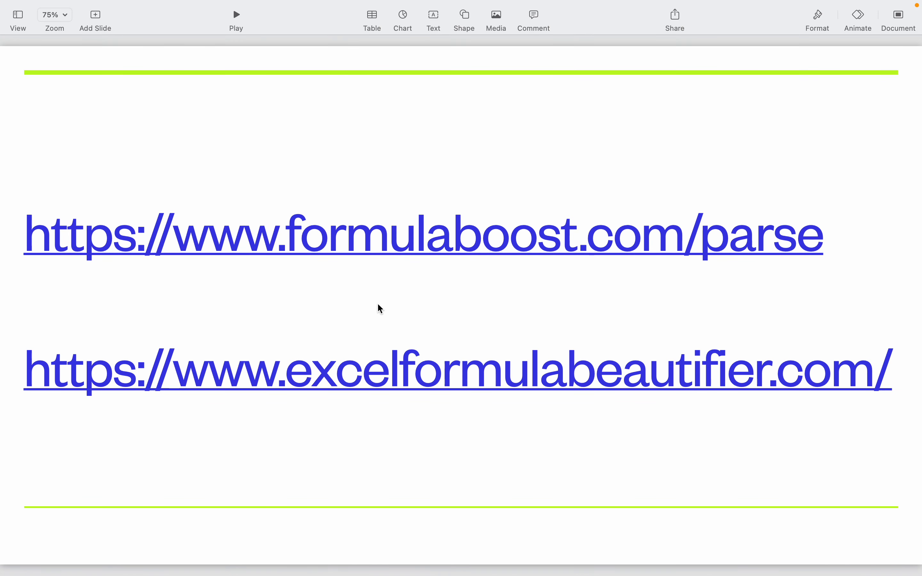
pyautogui.press('Up')
pyautogui.press('Up')
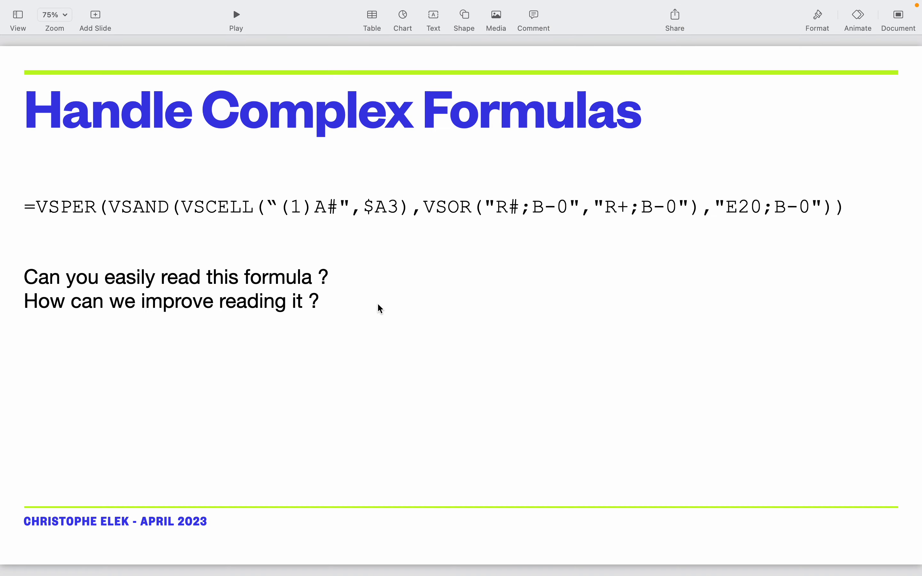
# - Copy the full VSPER formula line from the Handle Complex Formulas slide
pyautogui.click(44, 210)
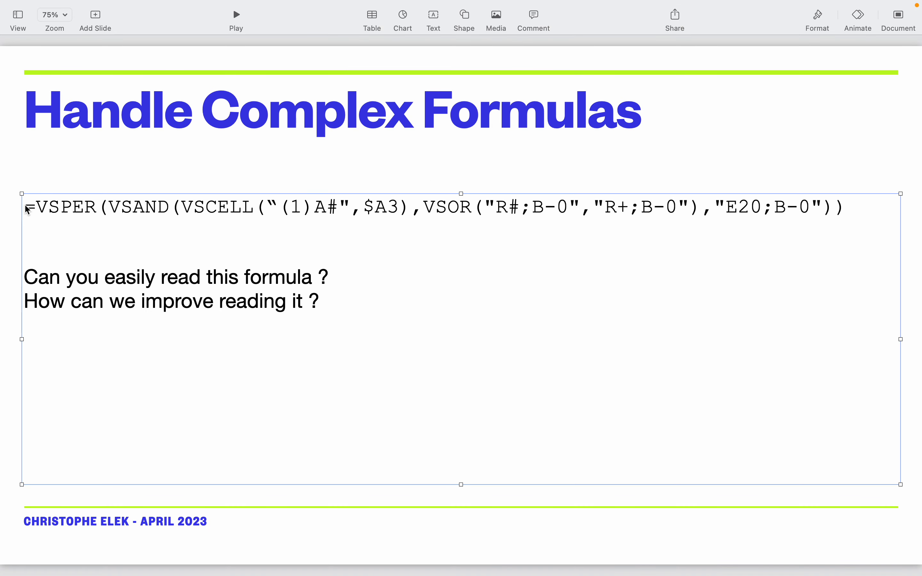
pyautogui.click(26, 206)
pyautogui.moveTo(25, 206); pyautogui.dragTo(875, 209)
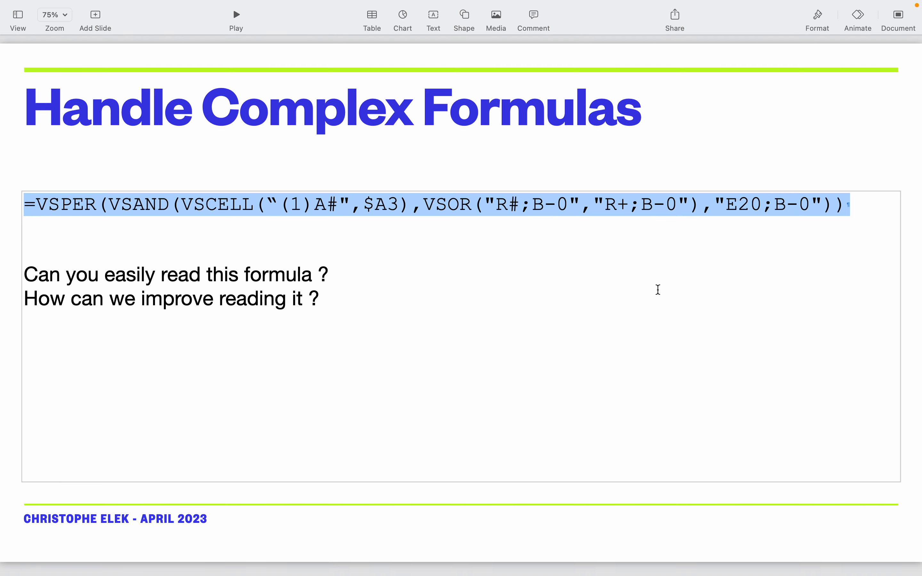
pyautogui.click(472, 539)
# - Open the formulaboost.com/parse link from the formatter links slide in the browser
pyautogui.press('Down')
pyautogui.press('Down')
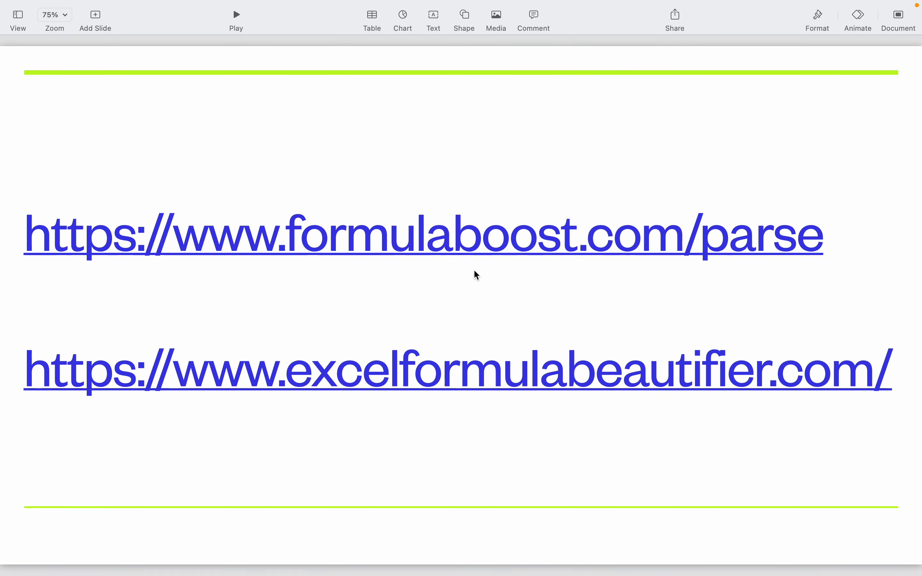
pyautogui.click(466, 240)
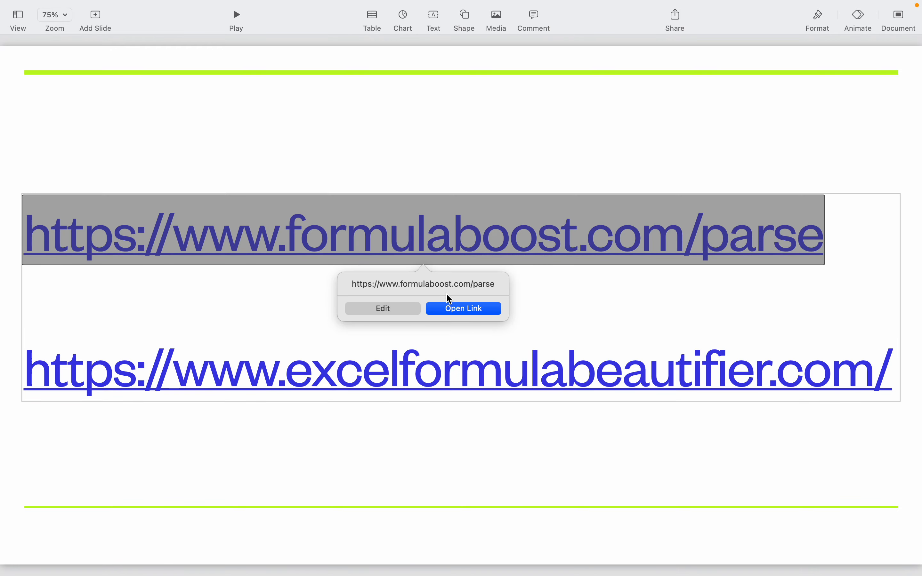
pyautogui.click(456, 308)
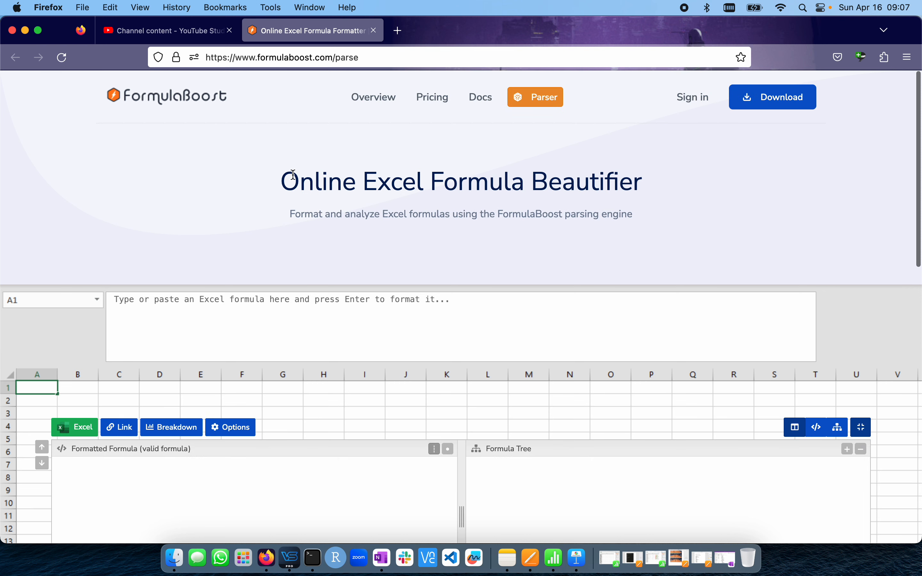
# - Try to format the copied VSPER formula in FormulaBoost, removing its trailing line break and leading equals sign
pyautogui.scroll(-4, 290, 179)
pyautogui.click(197, 245)
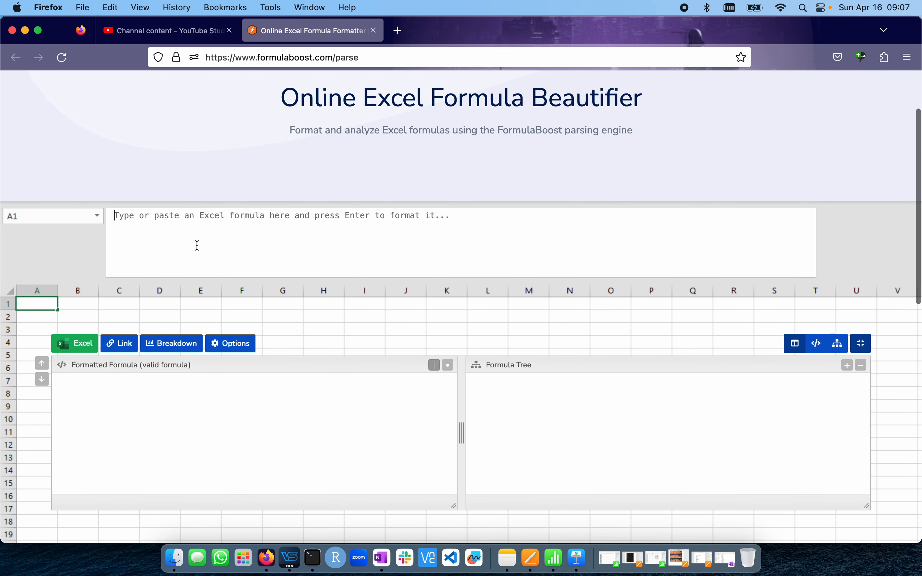
pyautogui.write('=VSPER(VSAND(VSCELL("(1)A#",$A3),VSOR("R#;B-0","R+;B-0"),"E20;B-0"))')
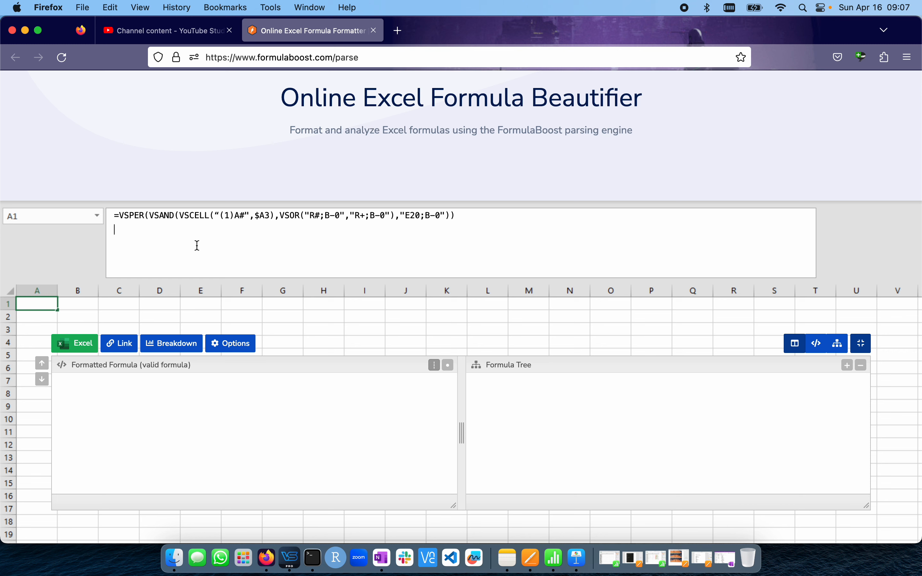
pyautogui.press('BackSpace')
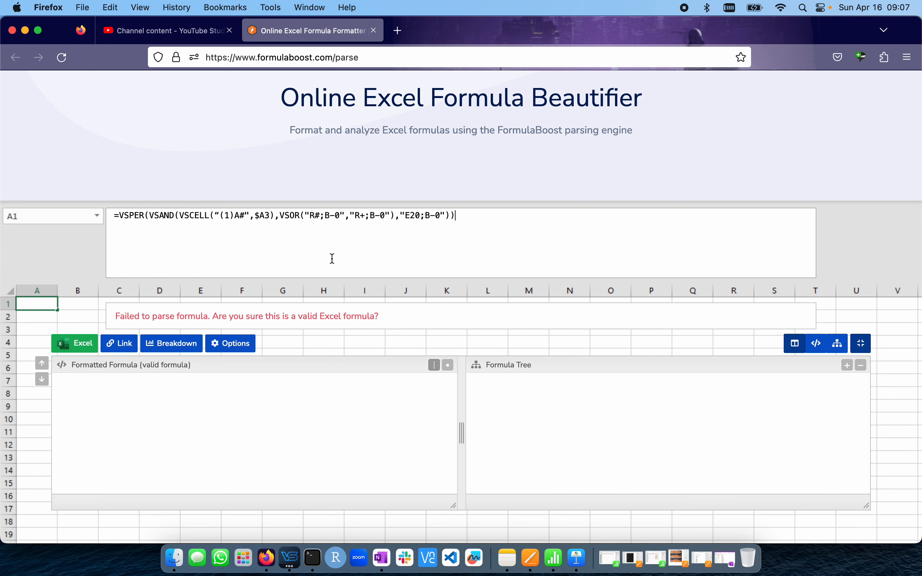
pyautogui.click(120, 216)
pyautogui.press('BackSpace')
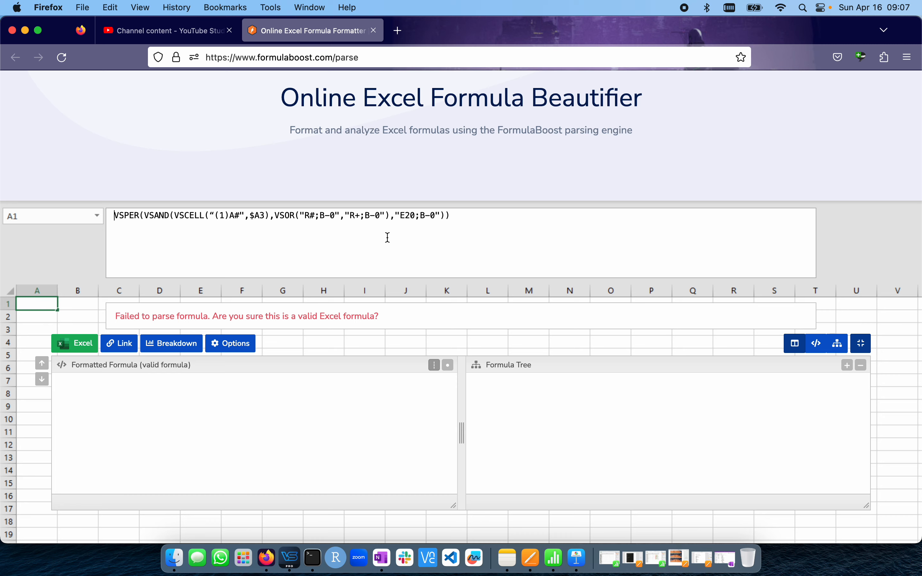
# - Return to the links slide and open the excelformulabeautifier.com link in the browser
pyautogui.hotkey('ctrl', 'Right')
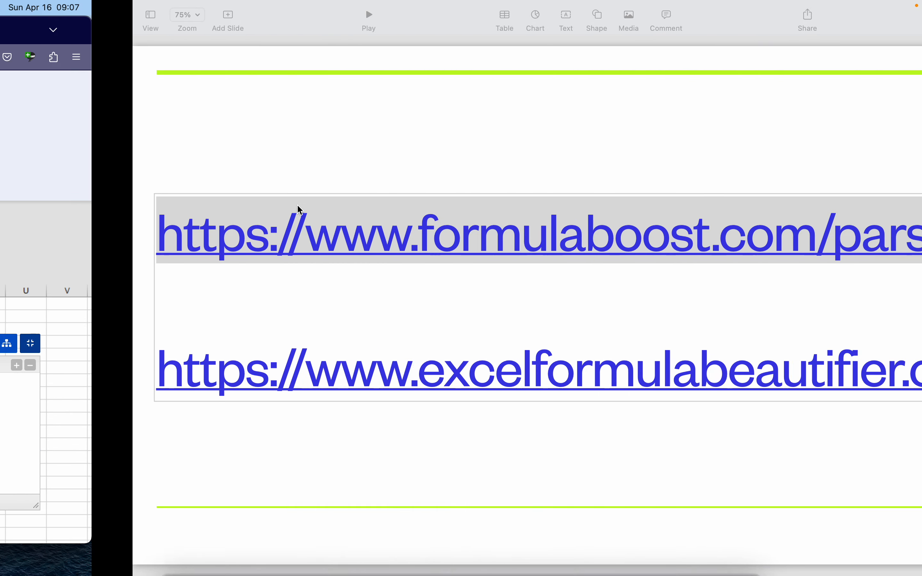
pyautogui.click(338, 363)
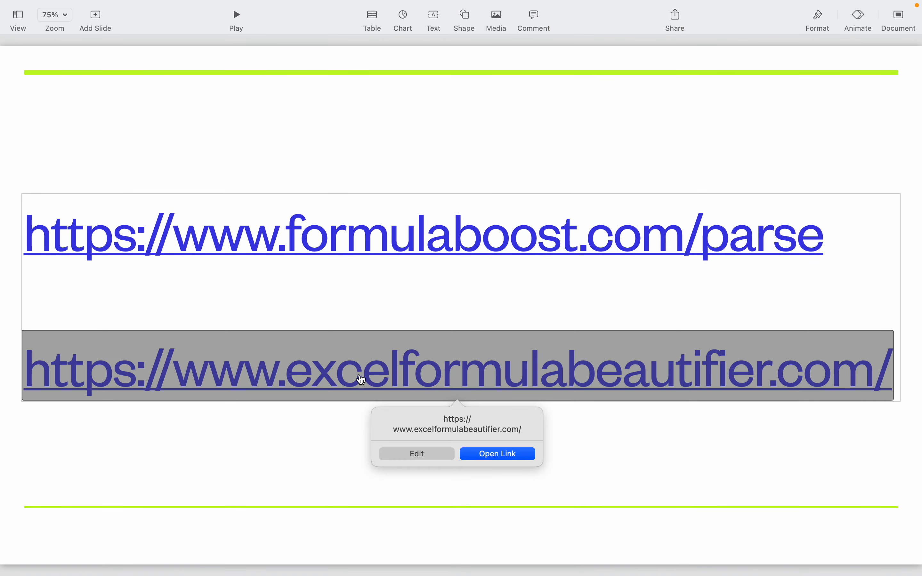
pyautogui.click(527, 461)
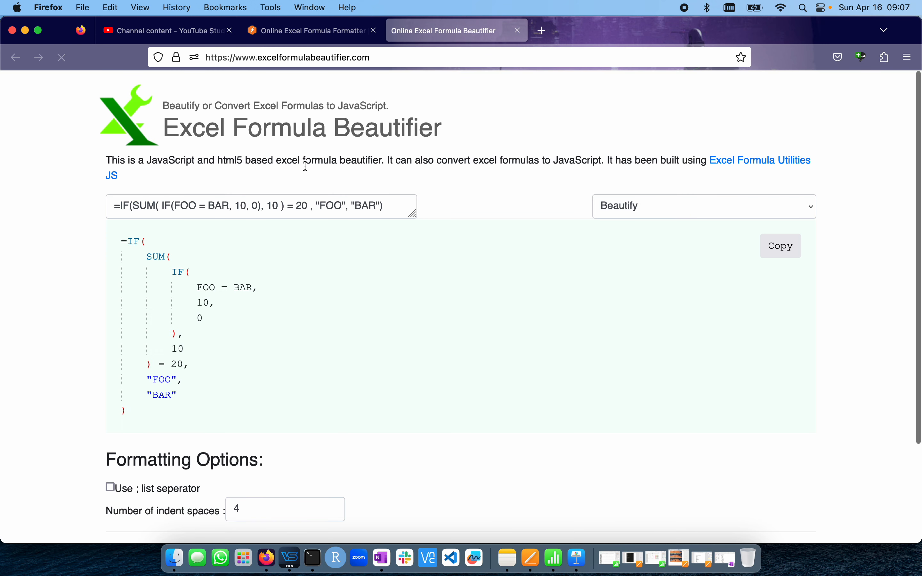
# - Replace the sample formula in Excel Formula Beautifier with the copied VSPER formula
pyautogui.click(234, 215)
pyautogui.press('super+a')
pyautogui.write('=VSPER(VSAND(VSCELL("(1)A##",$A3),VSOR("R#;B-0","R+;B-0"),"E20;B-0"))')
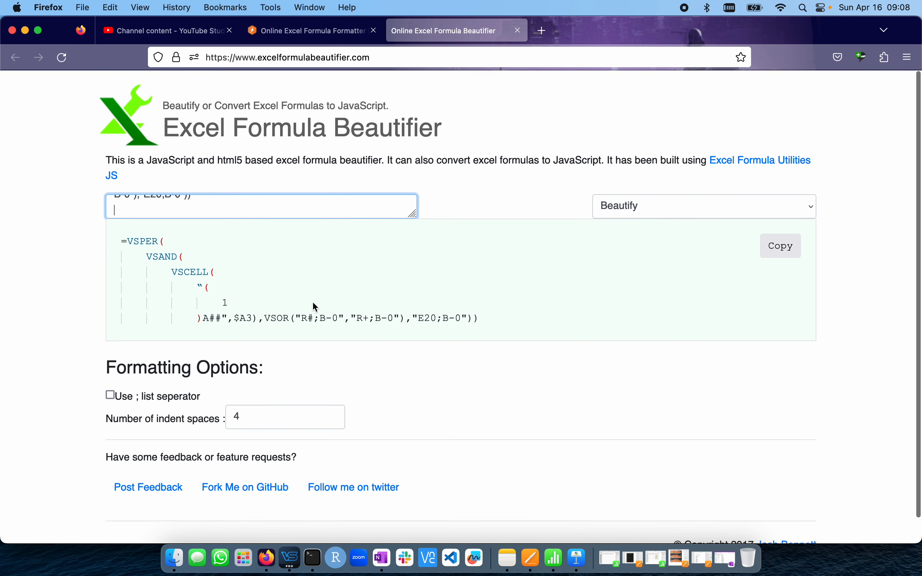
# - Check the pasted VSPER formula text against the beautified output, looking at the VSCELL argument
pyautogui.scroll(2, 257, 212)
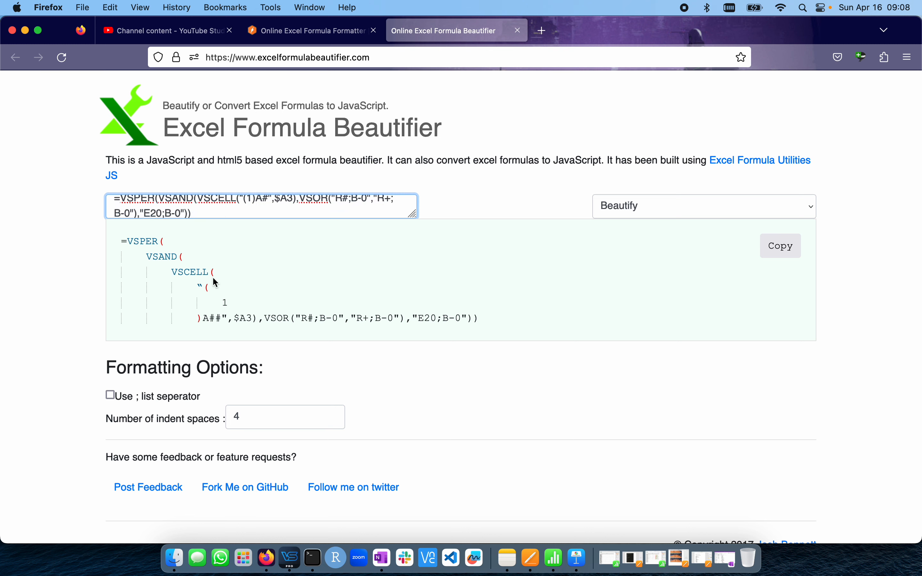
pyautogui.scroll(1, 266, 197)
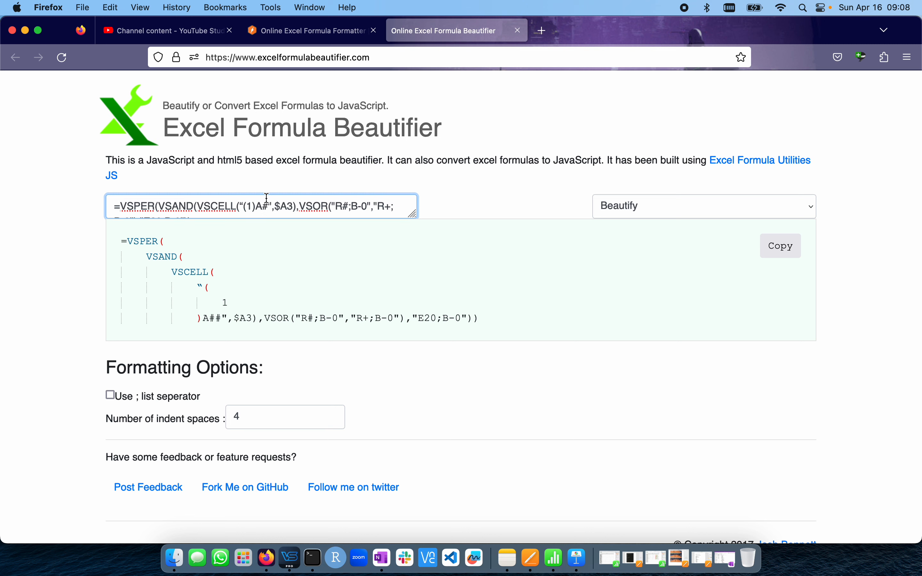
pyautogui.scroll(-2, 267, 198)
pyautogui.scroll(2, 266, 198)
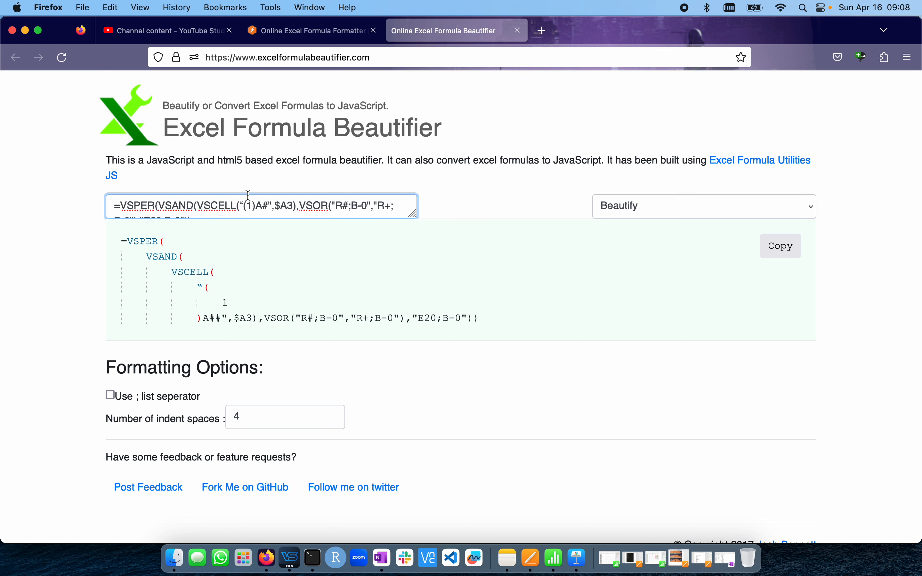
pyautogui.scroll(-2, 267, 202)
pyautogui.scroll(2, 268, 204)
pyautogui.scroll(-2, 268, 204)
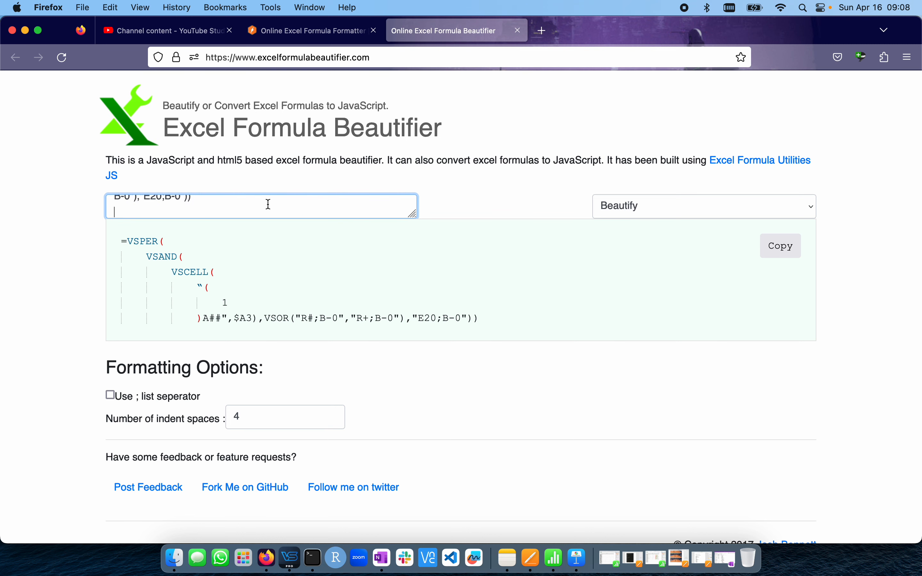
pyautogui.scroll(1, 277, 241)
pyautogui.click(277, 240)
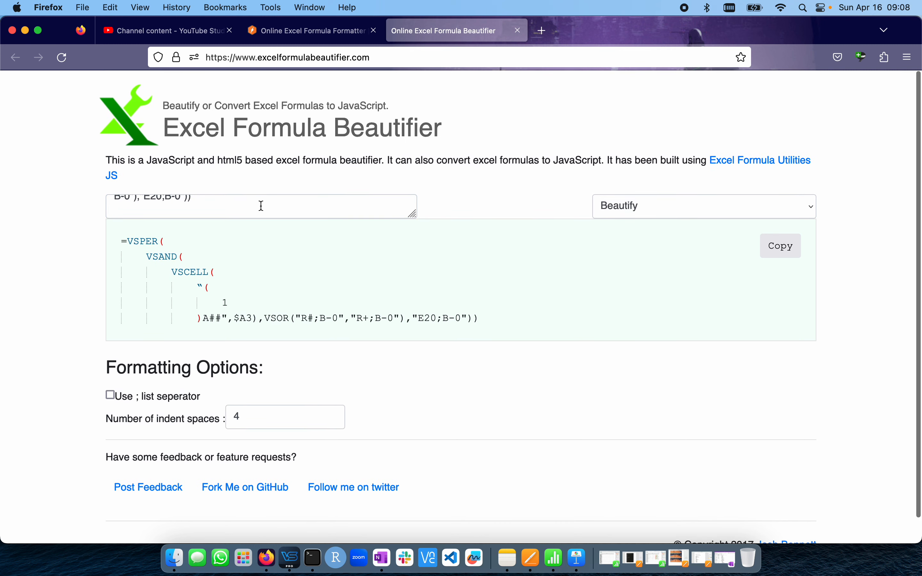
pyautogui.scroll(2, 259, 205)
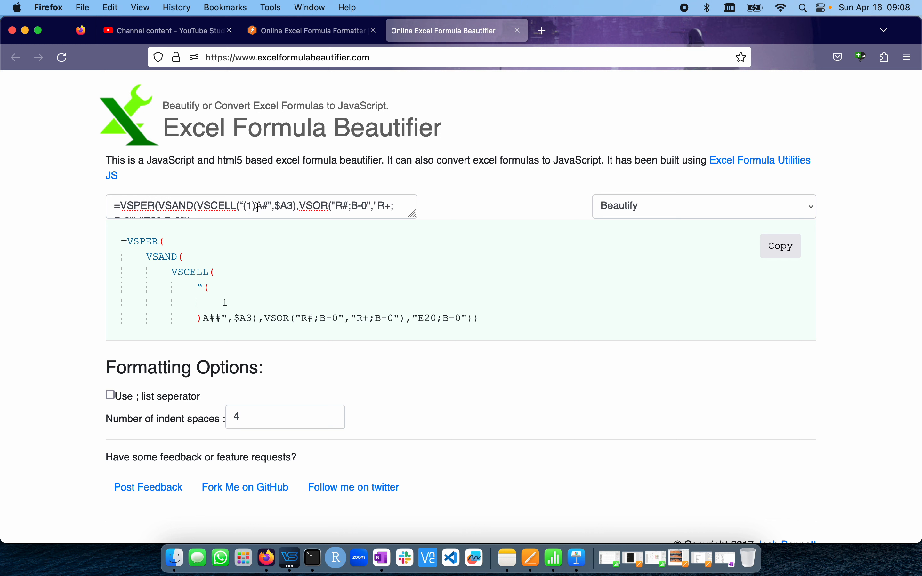
# - Insert a space before VSOR and a space and line break before the "(1)A#" argument in the pasted formula
pyautogui.click(303, 210)
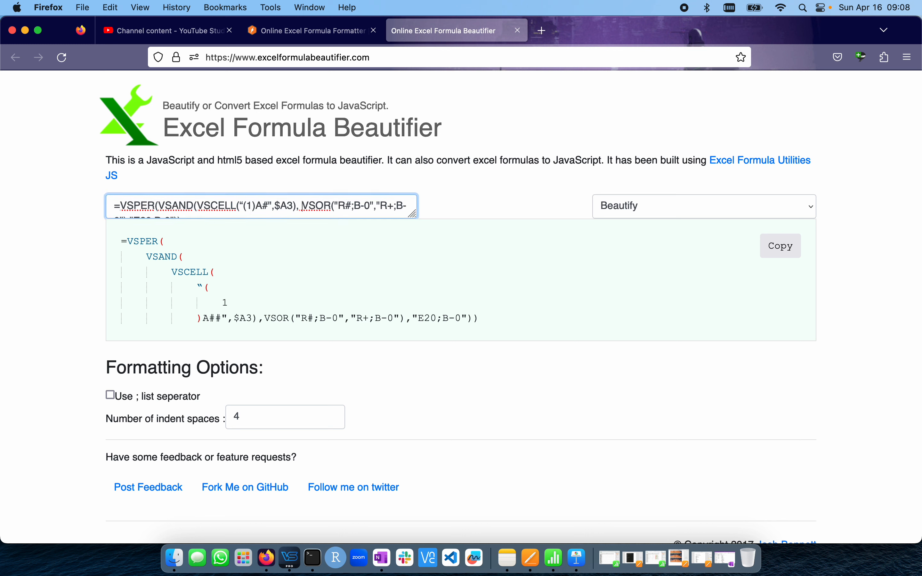
pyautogui.click(241, 205)
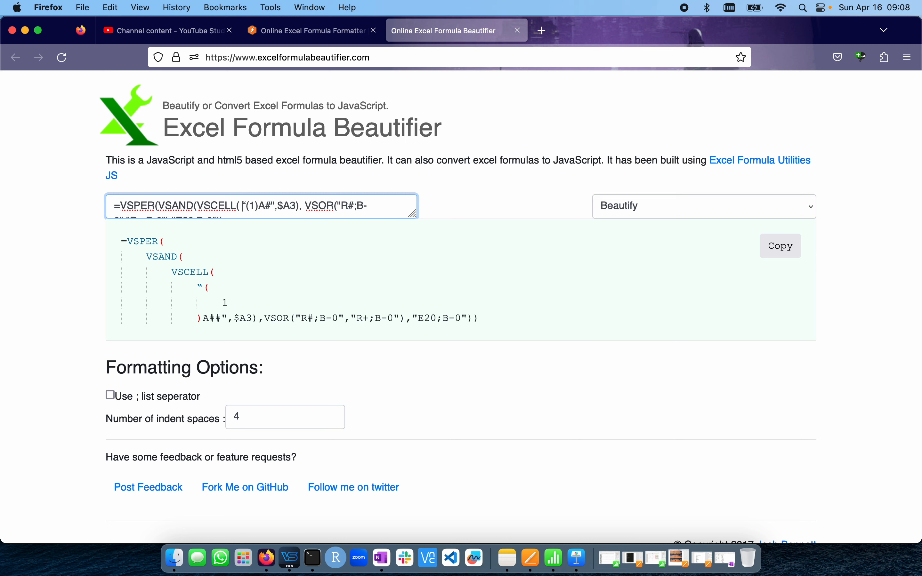
pyautogui.press('Return')
pyautogui.scroll(-1, 284, 276)
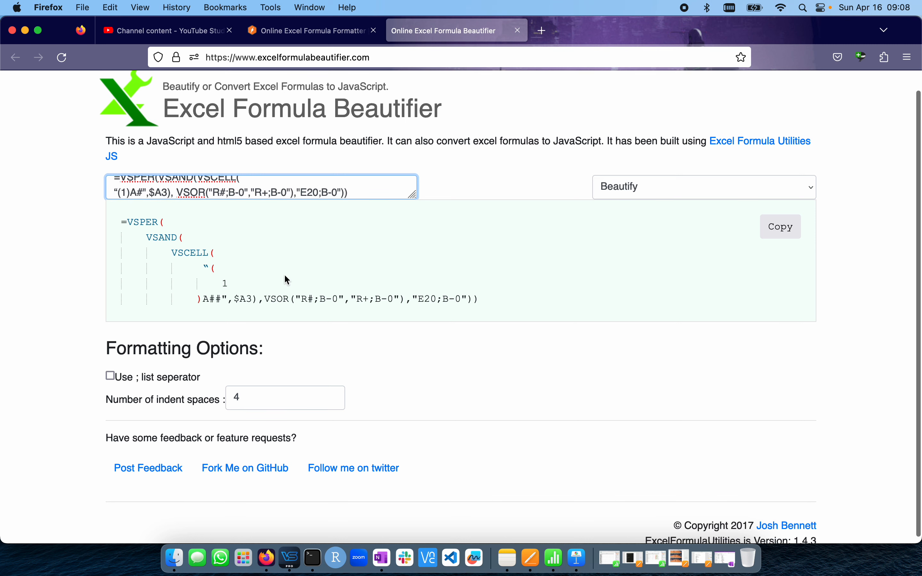
# - Try inserting a line break after the equals sign in the pasted VSPER formula and check the beautified output
pyautogui.hotkey('ctrl', 'Right')
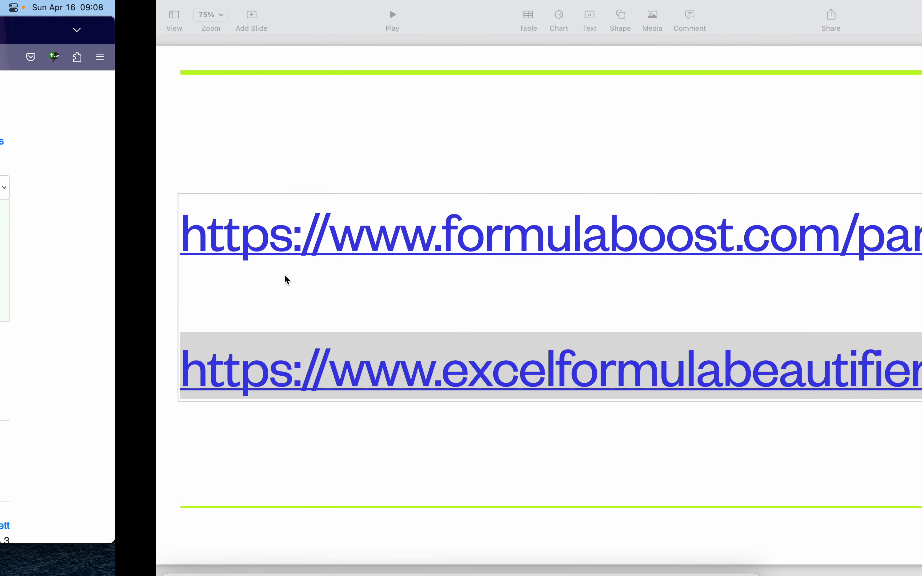
pyautogui.hotkey('ctrl', 'Left')
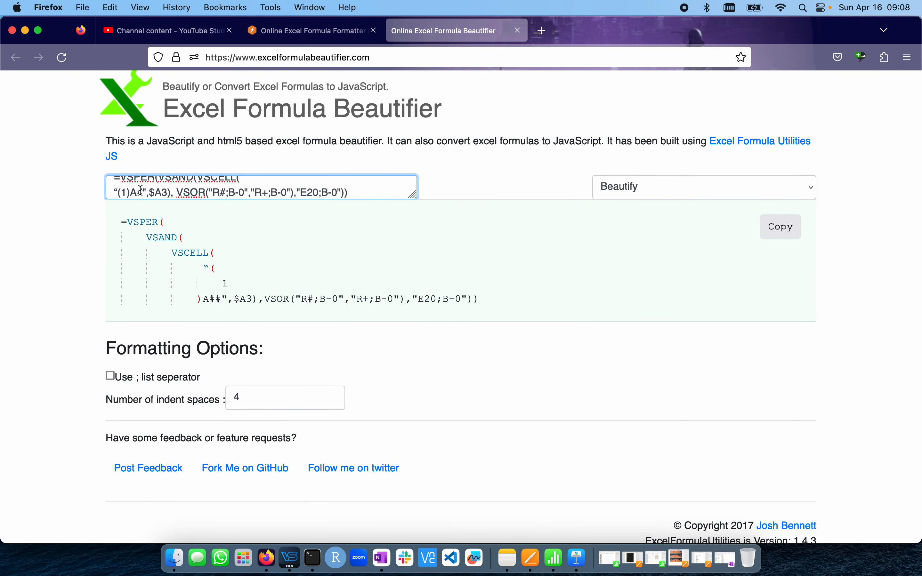
pyautogui.scroll(2, 140, 190)
pyautogui.click(120, 188)
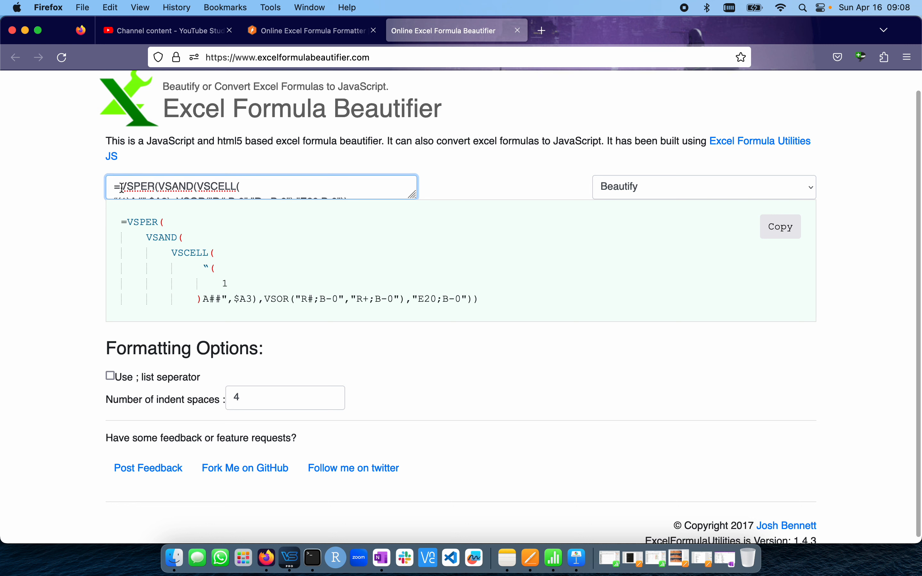
pyautogui.press('BackSpace')
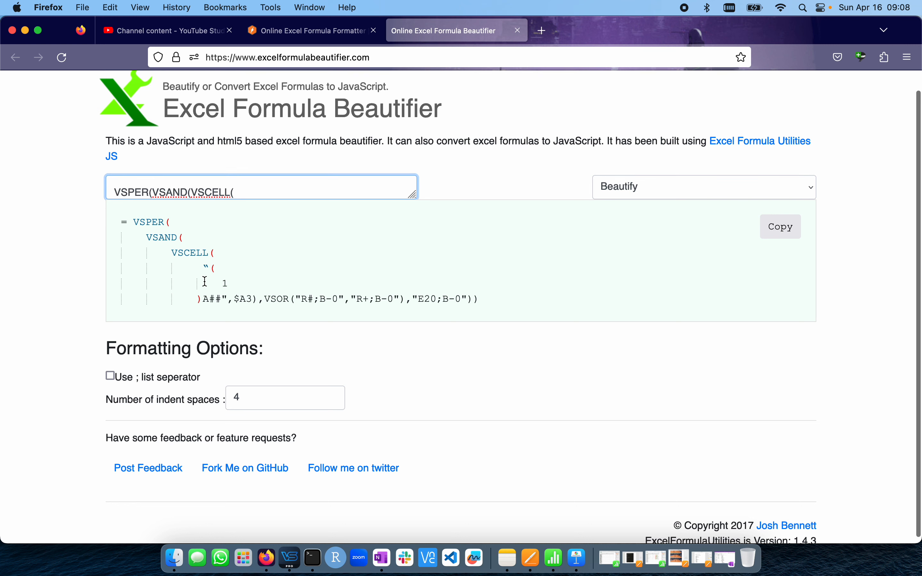
pyautogui.scroll(-1, 213, 278)
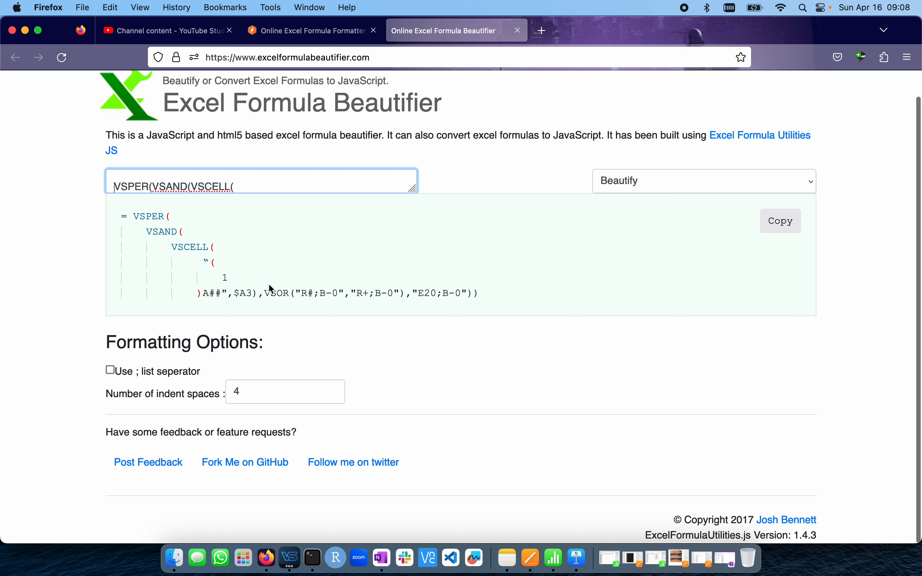
pyautogui.scroll(-2, 253, 187)
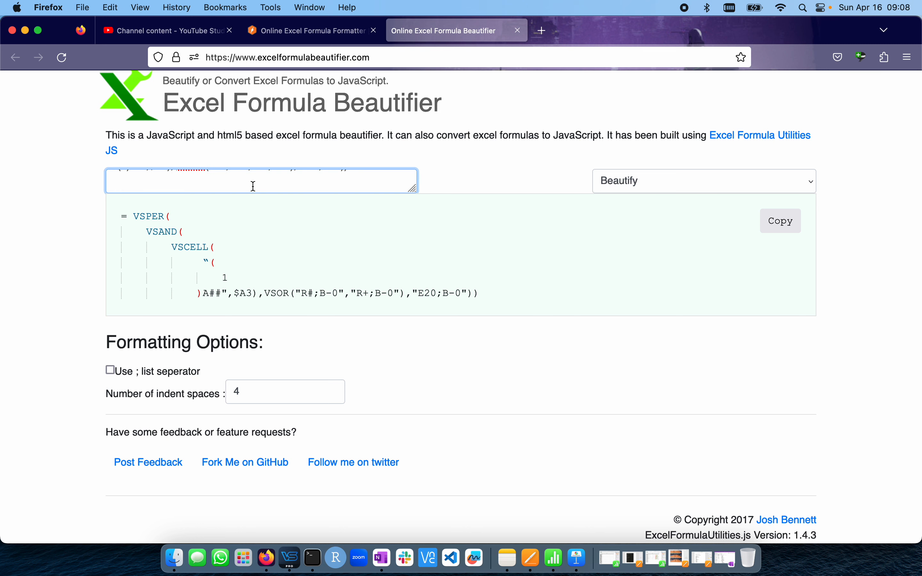
pyautogui.scroll(2, 253, 186)
pyautogui.scroll(-2, 253, 186)
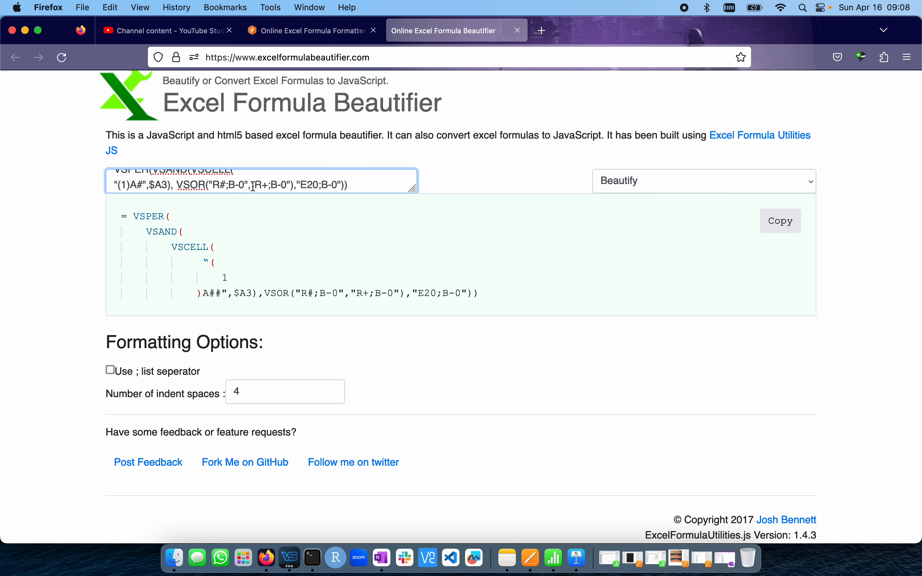
# - Switch to the presentation and review the VSCELL slide's note about the quotation mark when pasting, comparing it with the sample formula
pyautogui.hotkey('ctrl', 'Right')
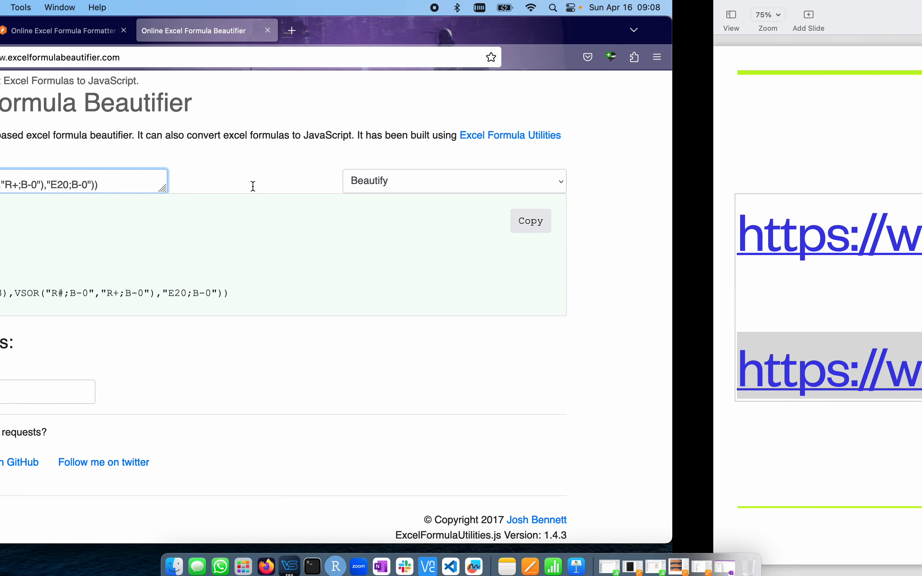
pyautogui.hotkey('ctrl', 'Right')
pyautogui.hotkey('ctrl', 'Left')
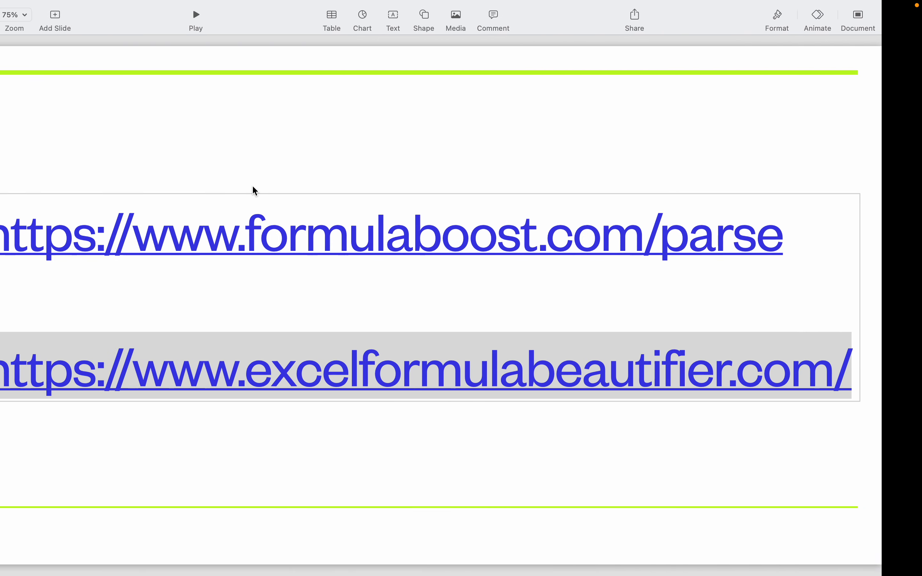
pyautogui.moveTo(331, 548)
pyautogui.click(236, 536)
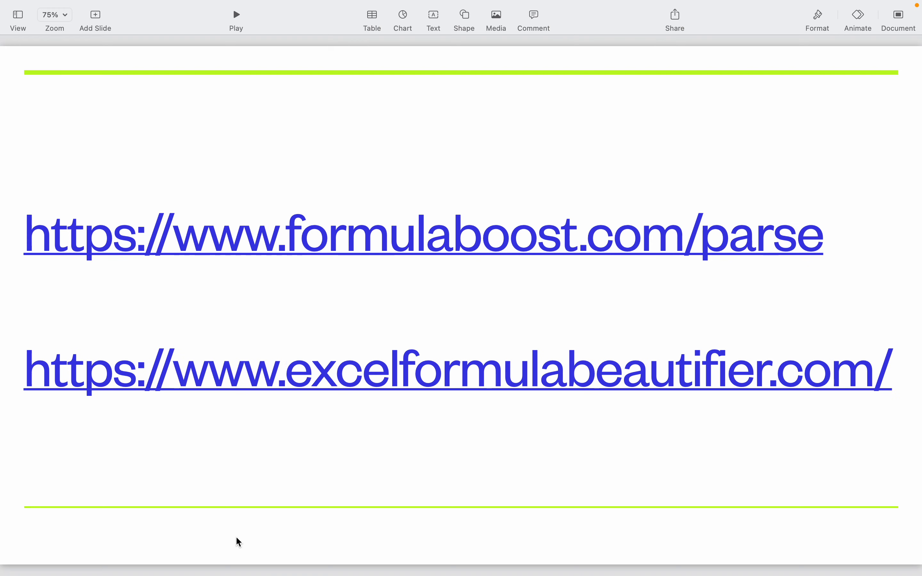
pyautogui.press('Down')
pyautogui.press('Up')
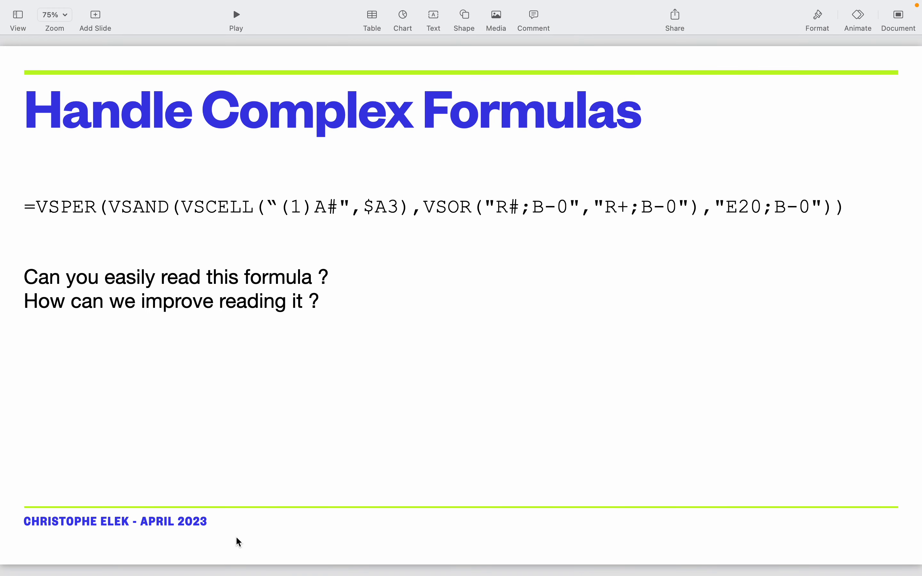
pyautogui.press('Down')
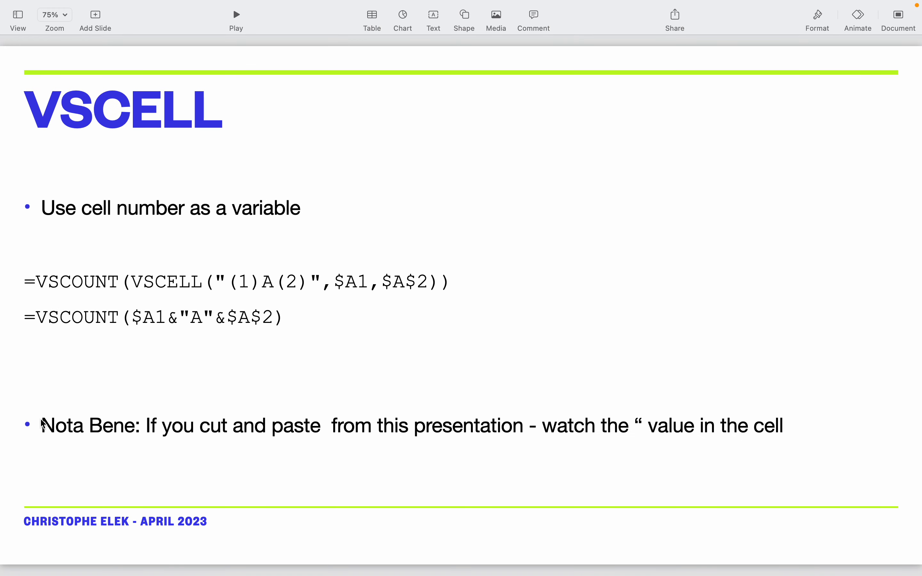
pyautogui.click(50, 423)
pyautogui.doubleClick(50, 424)
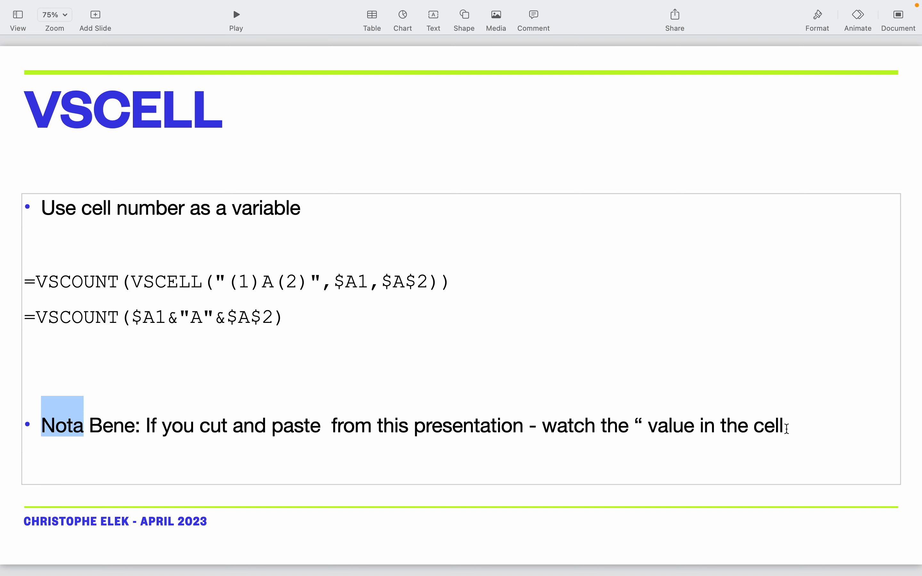
pyautogui.moveTo(785, 426); pyautogui.dragTo(205, 428)
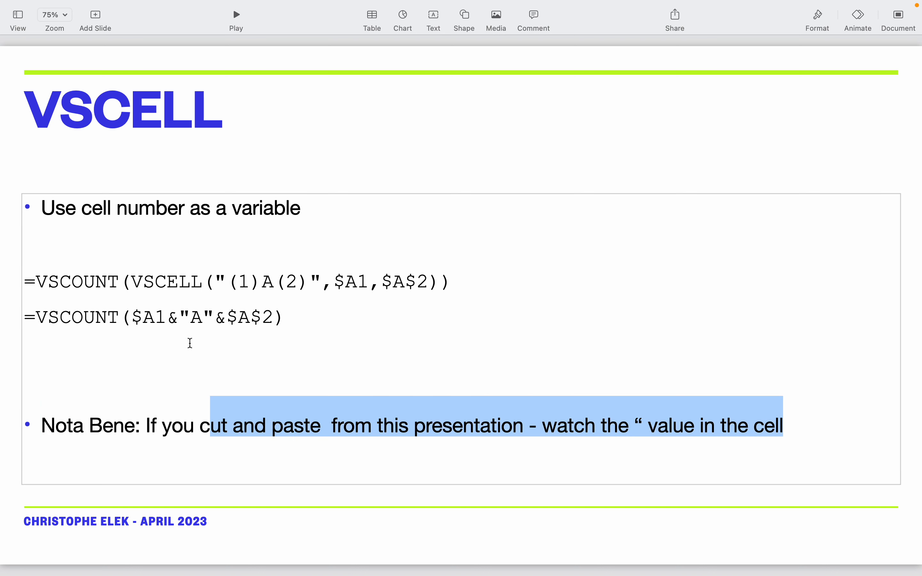
pyautogui.click(225, 278)
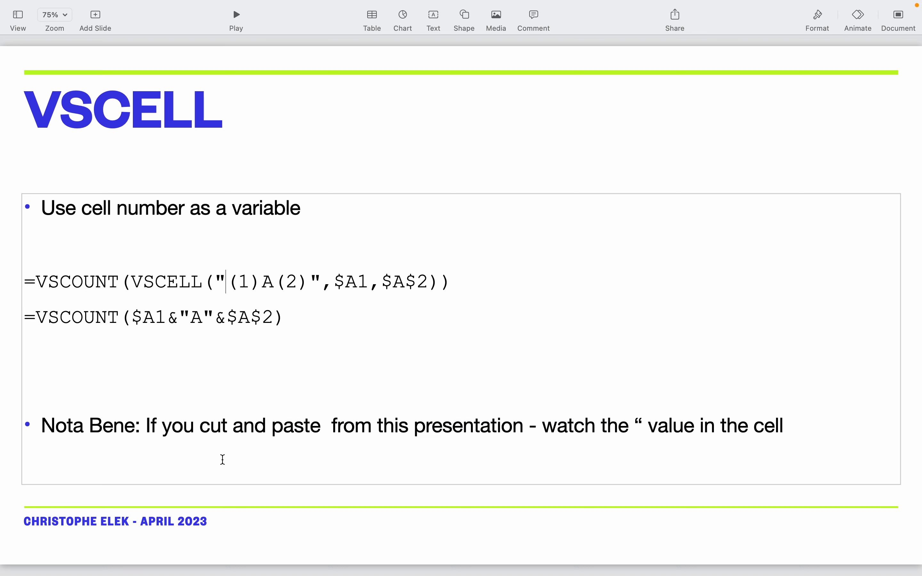
# - On the Handle Complex Formulas slide, replace the curly quote before (1)A# in the VSPER formula with a straight quote
pyautogui.click(237, 546)
pyautogui.press('Down')
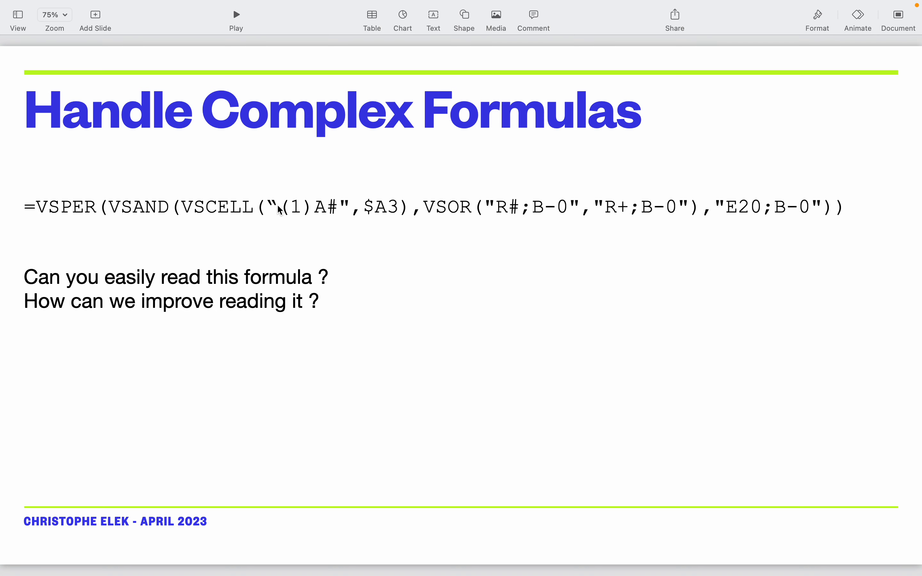
pyautogui.click(349, 208)
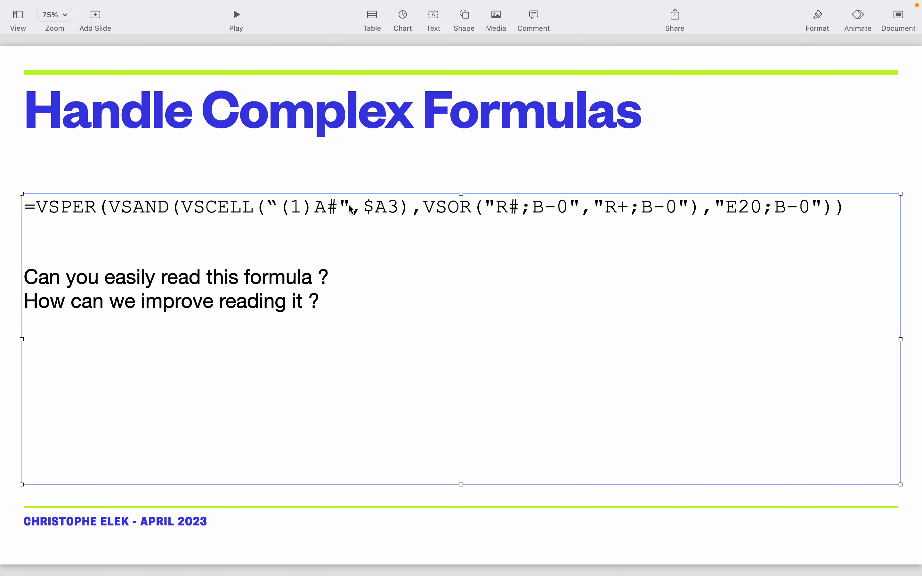
pyautogui.click(351, 208)
pyautogui.doubleClick(348, 205)
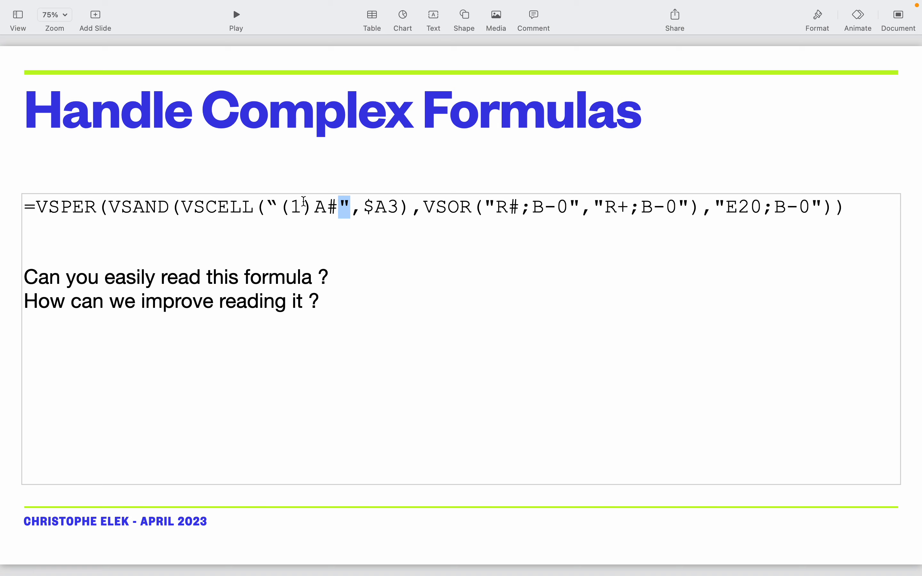
pyautogui.click(285, 206)
pyautogui.press('BackSpace')
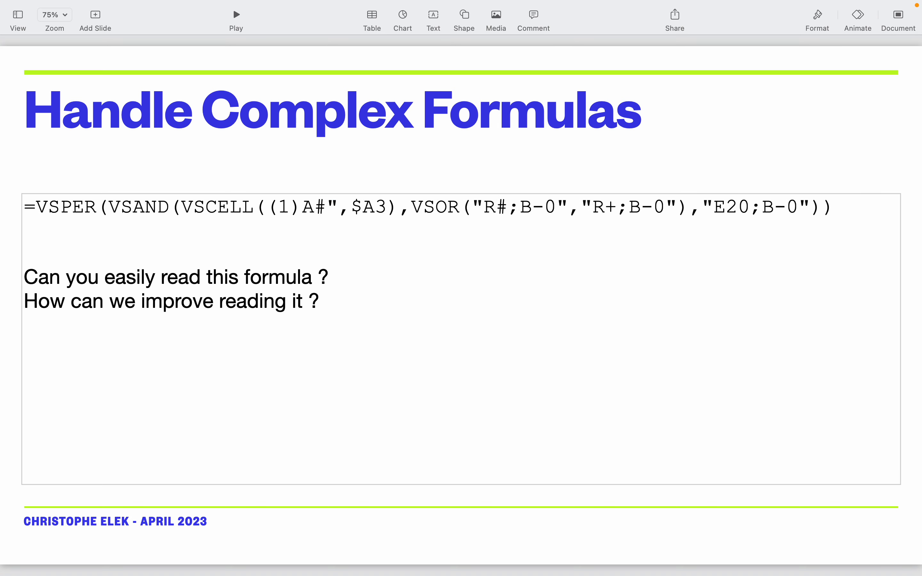
pyautogui.write('"')
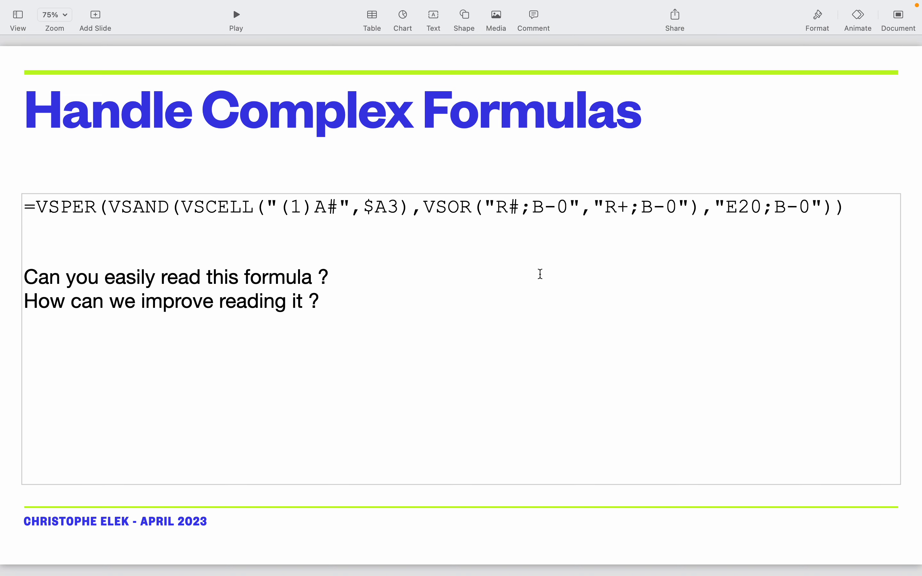
# - Copy the entire corrected VSPER formula from the slide and paste it over the old formula in Excel Formula Beautifier
pyautogui.click(849, 207)
pyautogui.moveTo(850, 207); pyautogui.dragTo(159, 186)
pyautogui.press('super+c')
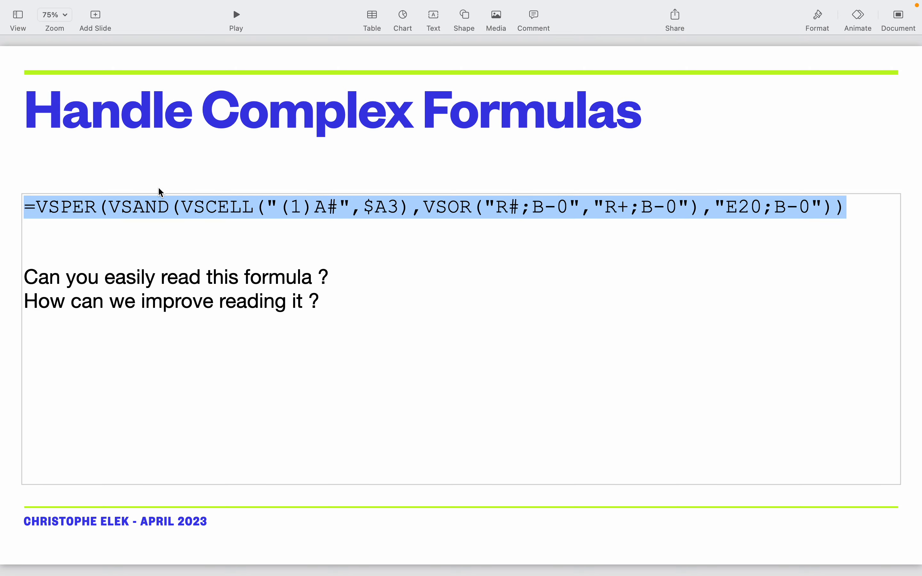
pyautogui.hotkey('ctrl', 'Left')
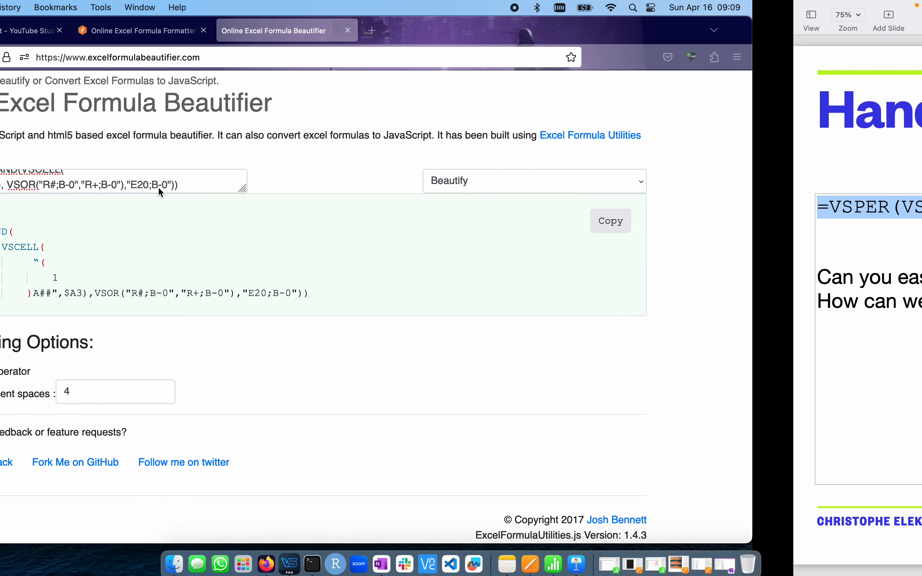
pyautogui.press('super+a')
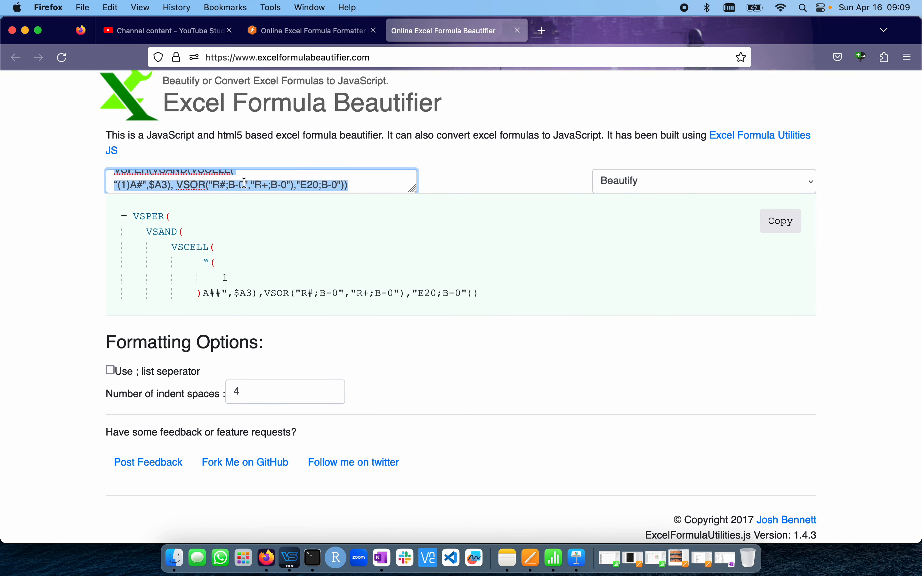
pyautogui.press('super+v')
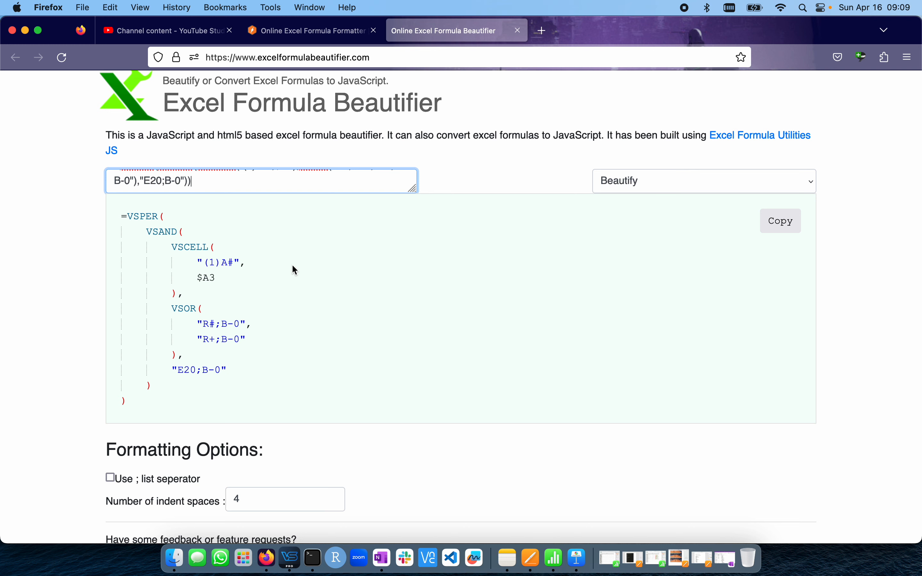
pyautogui.scroll(2, 295, 270)
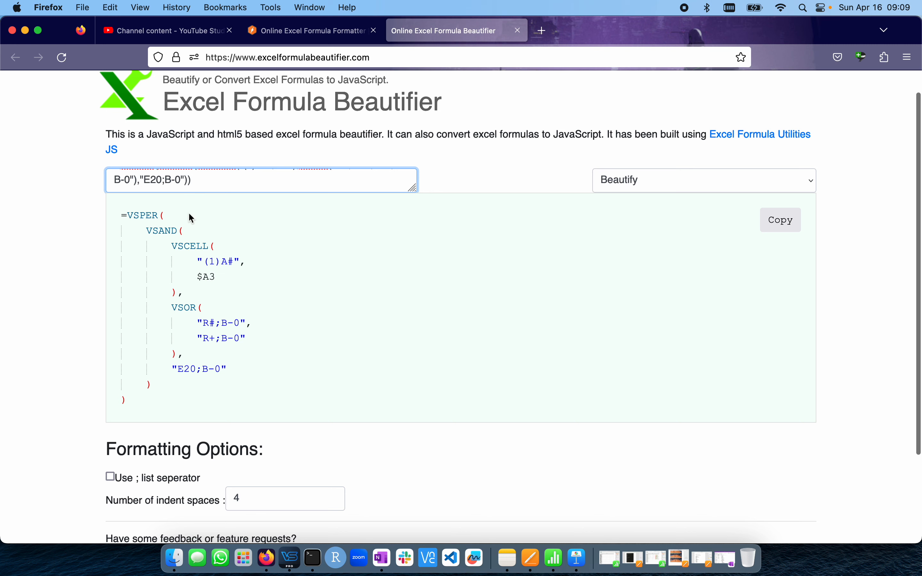
# - Replace the formula on the FormulaBoost page with the corrected VSPER formula and dismiss the Excel add-in promotion
pyautogui.click(308, 31)
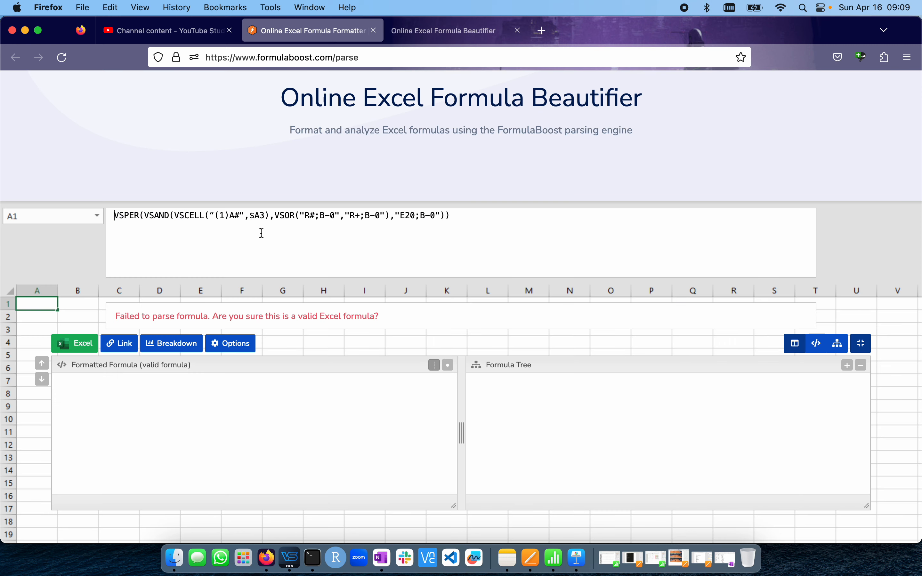
pyautogui.press('super+a')
pyautogui.write('=VSPER(VSAND(VSCELL("(1)A#",$A3),VSOR("R#;B-0","R+;B-0"),"E20;B-0"))')
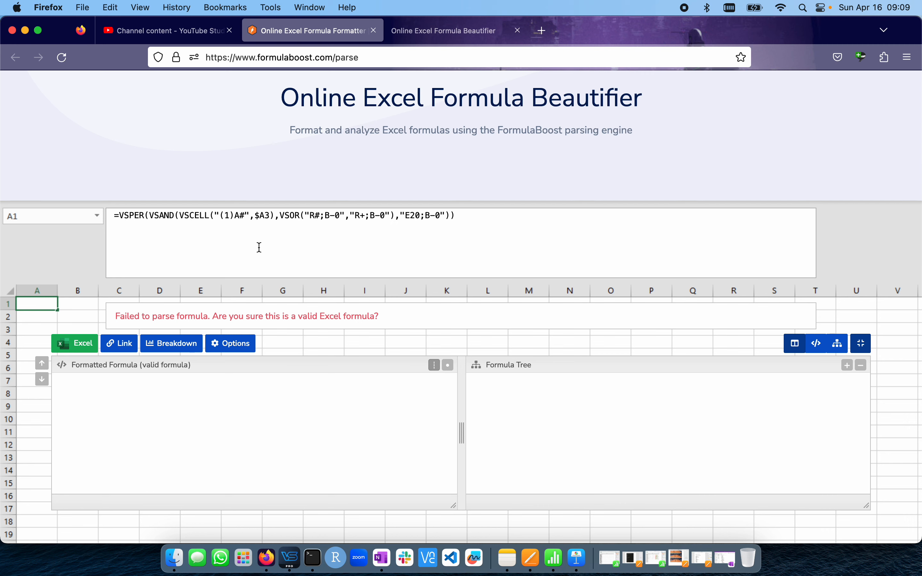
pyautogui.scroll(-5, 368, 301)
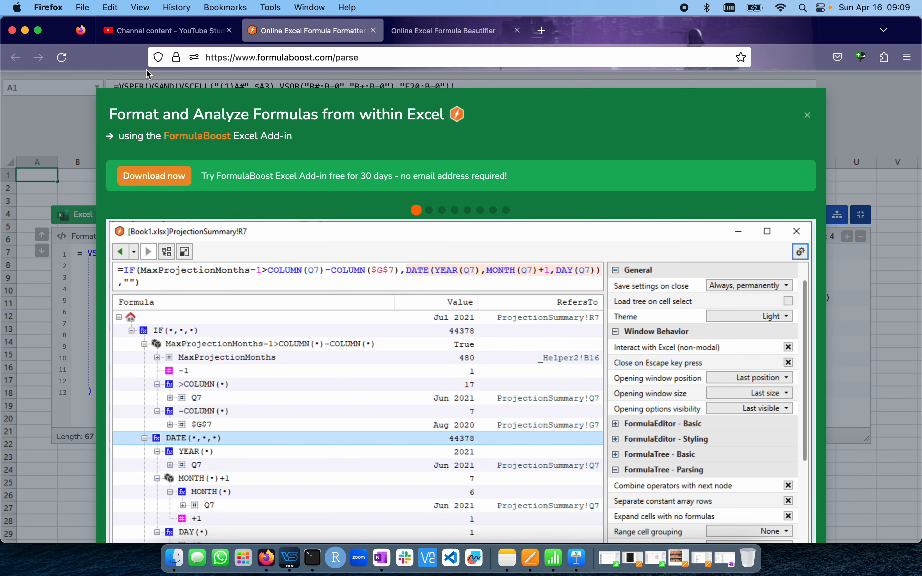
pyautogui.click(806, 115)
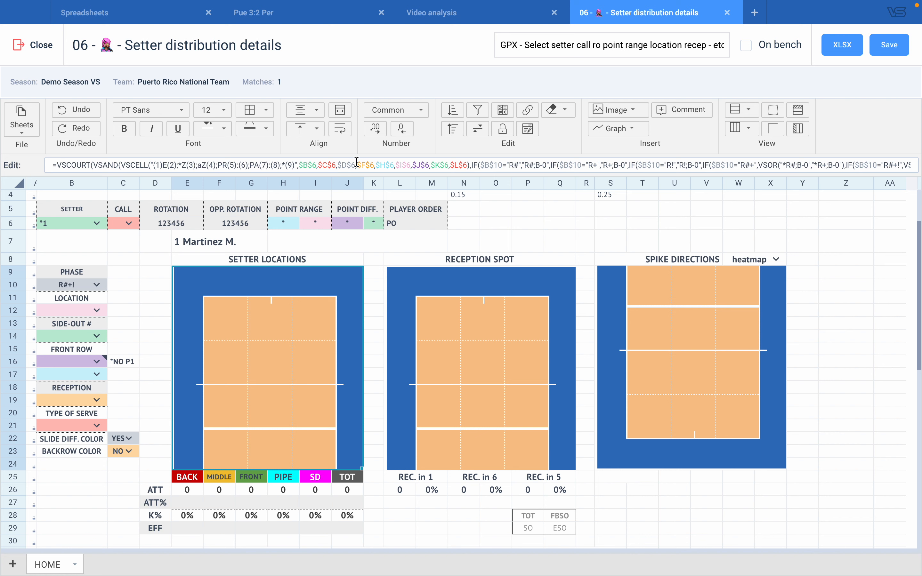
# - Copy the full VSCOURT formula of the setter locations court, and inspect the opponent rotation, point range and player order cells
pyautogui.click(356, 163)
pyautogui.hotkey('ctrl', 'a')
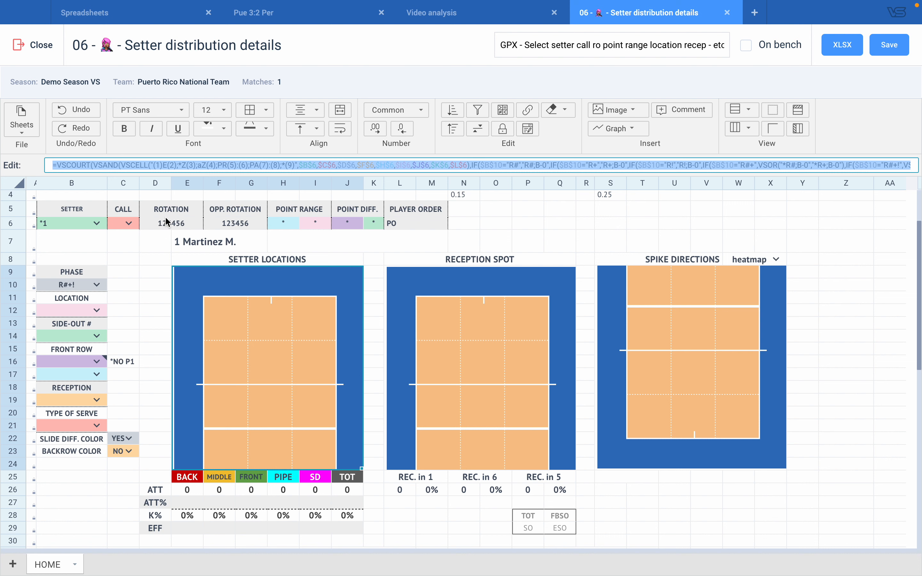
pyautogui.click(239, 223)
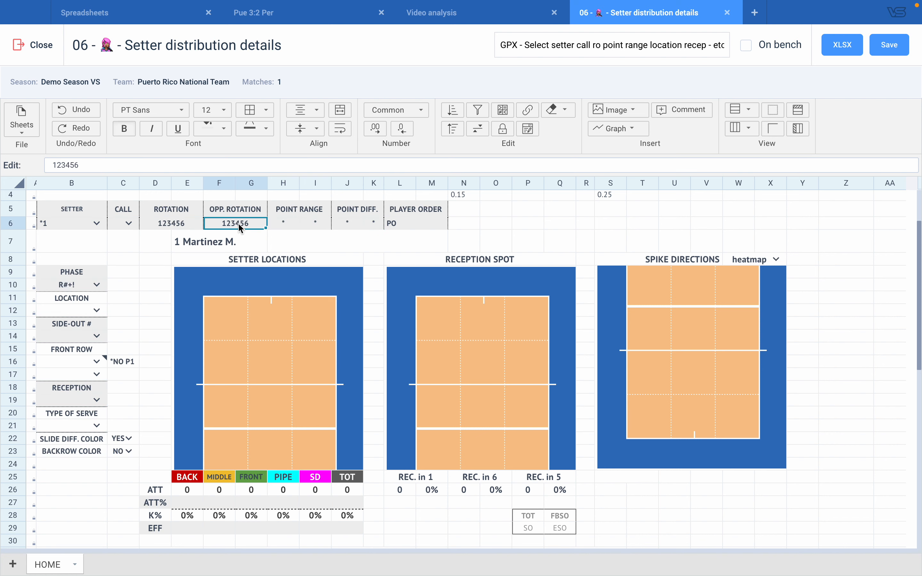
pyautogui.click(292, 225)
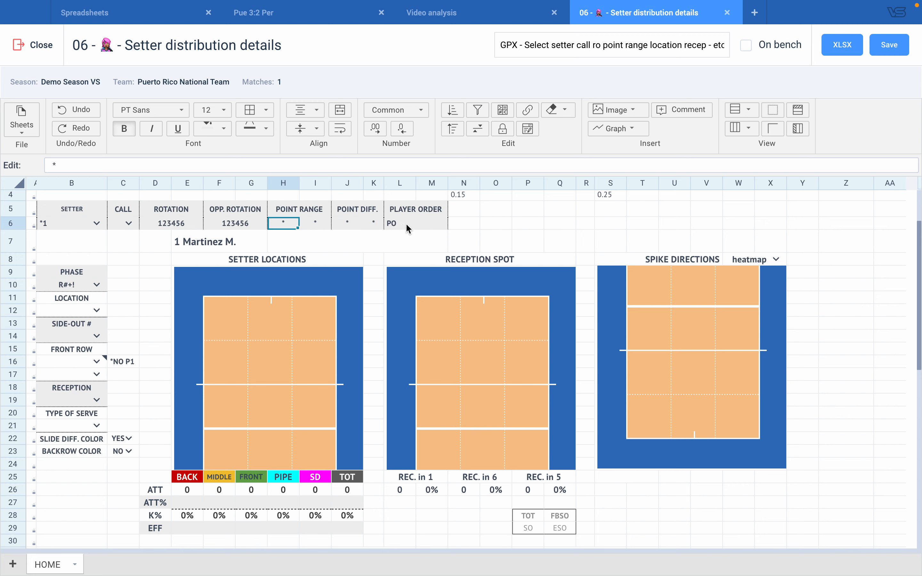
pyautogui.click(394, 224)
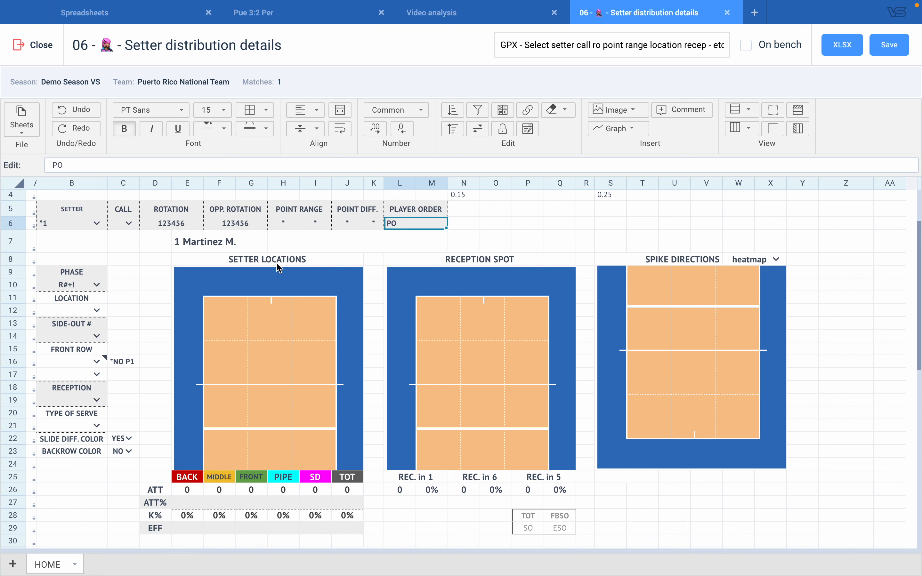
# - Return to FormulaBoost in the browser and replace the VSPER formula with the copied VSCOURT formula
pyautogui.hotkey('ctrl', 'Left')
pyautogui.hotkey('ctrl', 'Left')
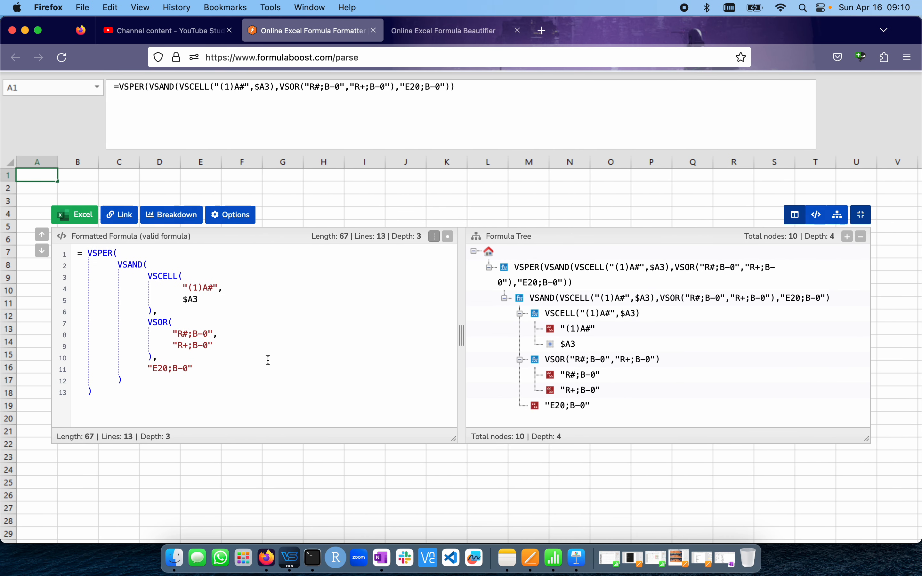
pyautogui.click(294, 101)
pyautogui.press('super+a')
pyautogui.press('super+v')
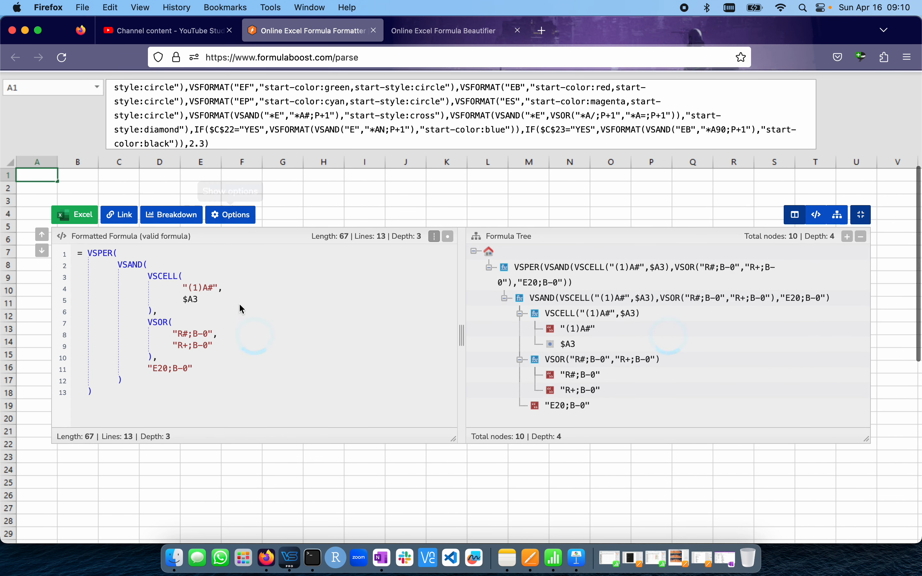
# - Look through the formatted VSCOURT formula in FormulaBoost, from its VSCELL arguments to the nested IF and VSOR conditions
pyautogui.scroll(-12, 255, 367)
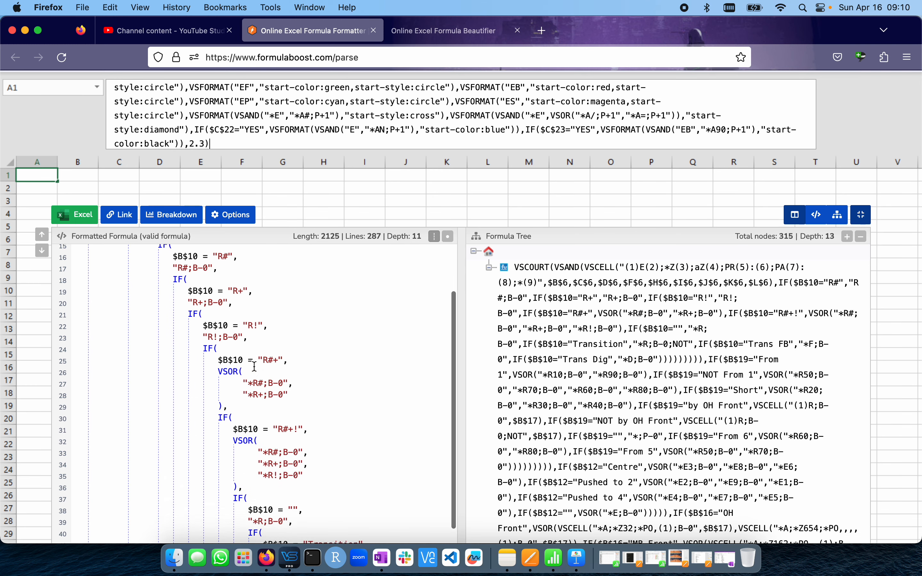
pyautogui.scroll(12, 255, 366)
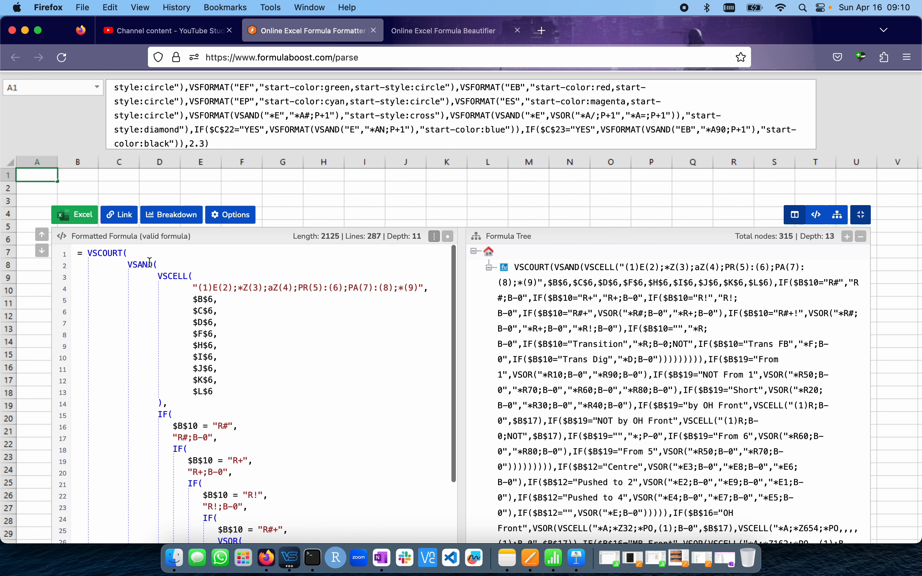
pyautogui.click(163, 276)
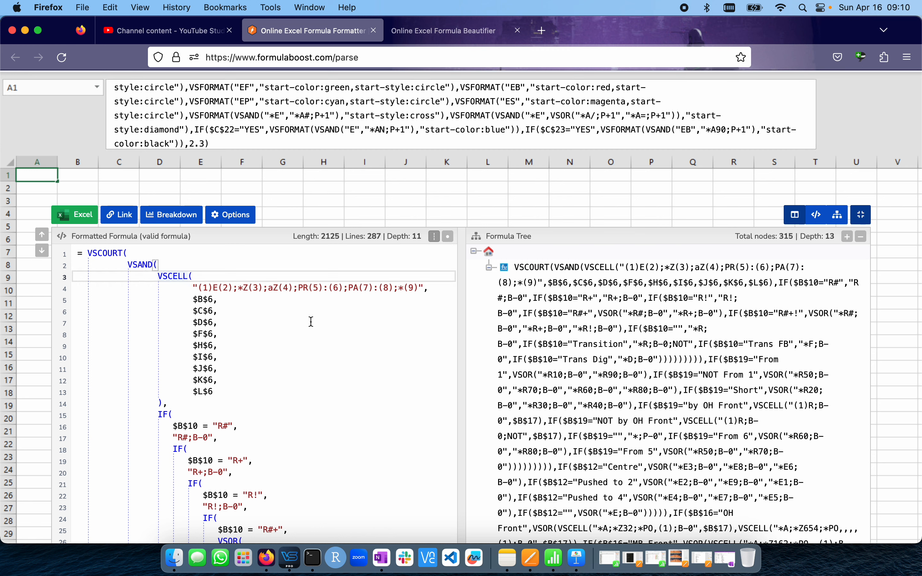
pyautogui.scroll(-6, 270, 411)
pyautogui.scroll(-15, 270, 411)
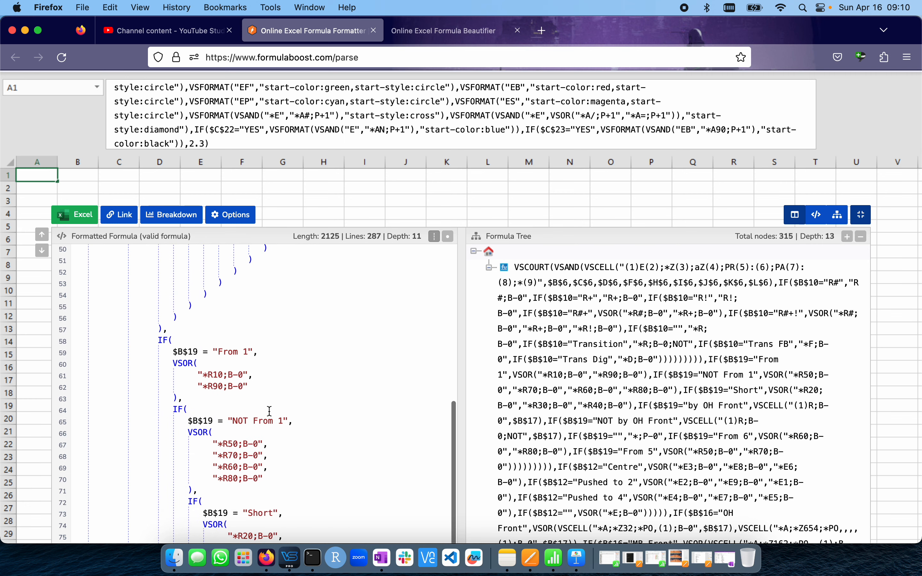
# - Replace the VSPER formula in Excel Formula Beautifier with the copied VSCOURT formula and review the beautified result
pyautogui.click(434, 30)
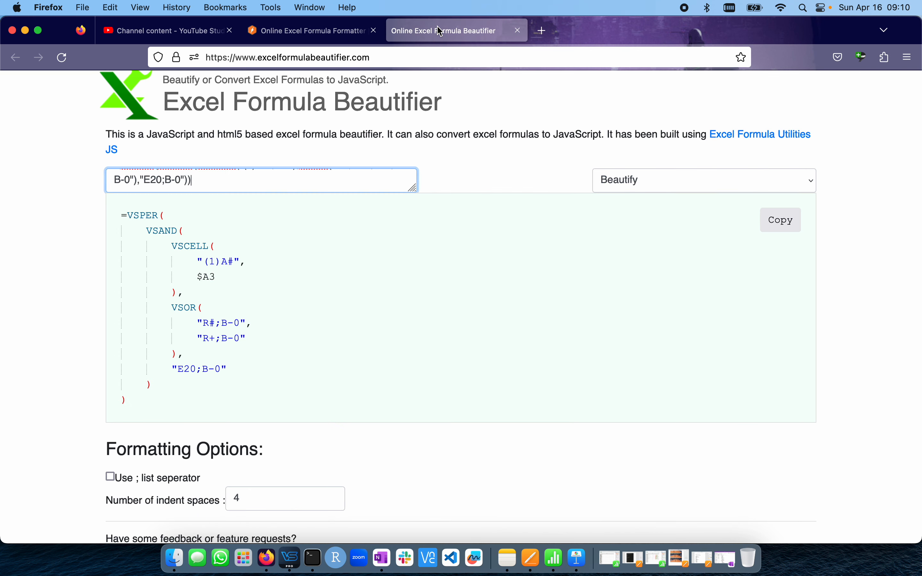
pyautogui.click(256, 182)
pyautogui.press('super+a')
pyautogui.press('super+v')
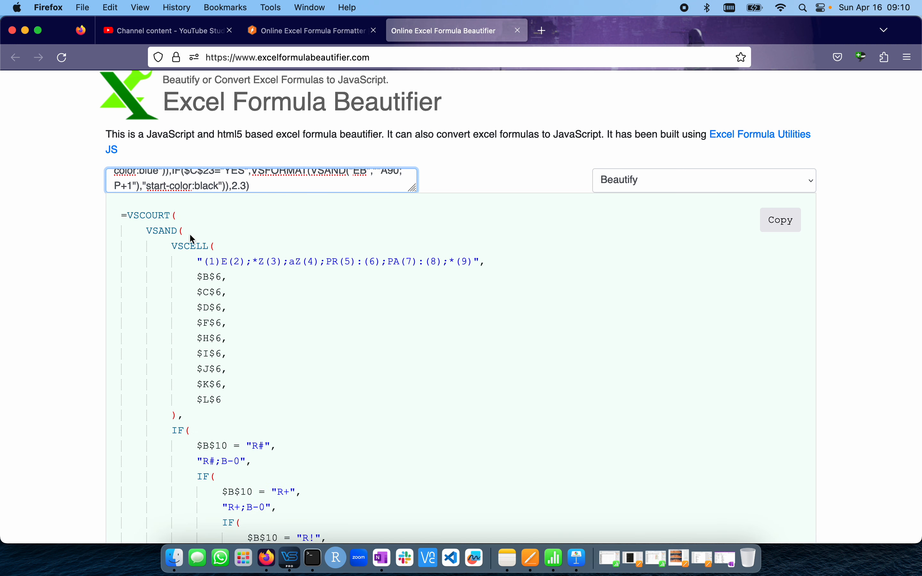
pyautogui.scroll(-5, 251, 411)
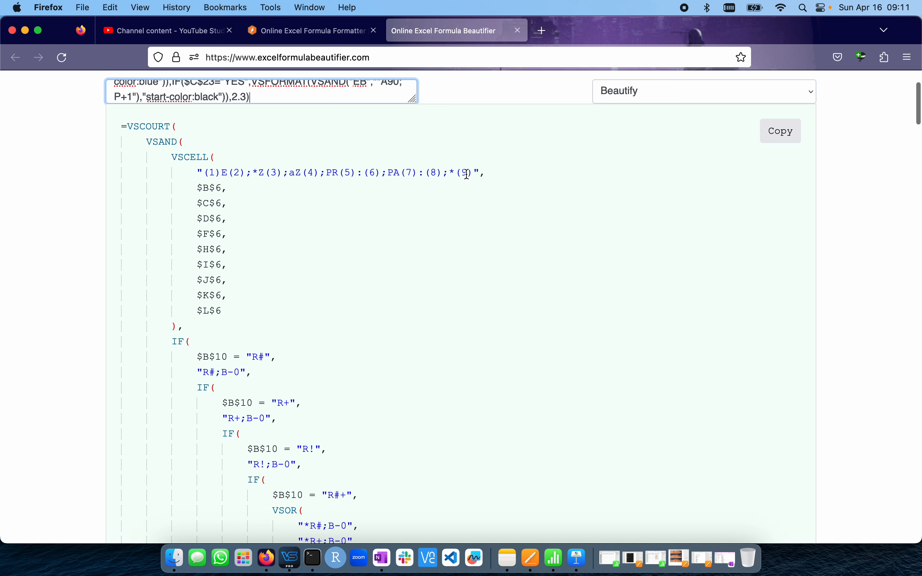
pyautogui.scroll(-3, 282, 346)
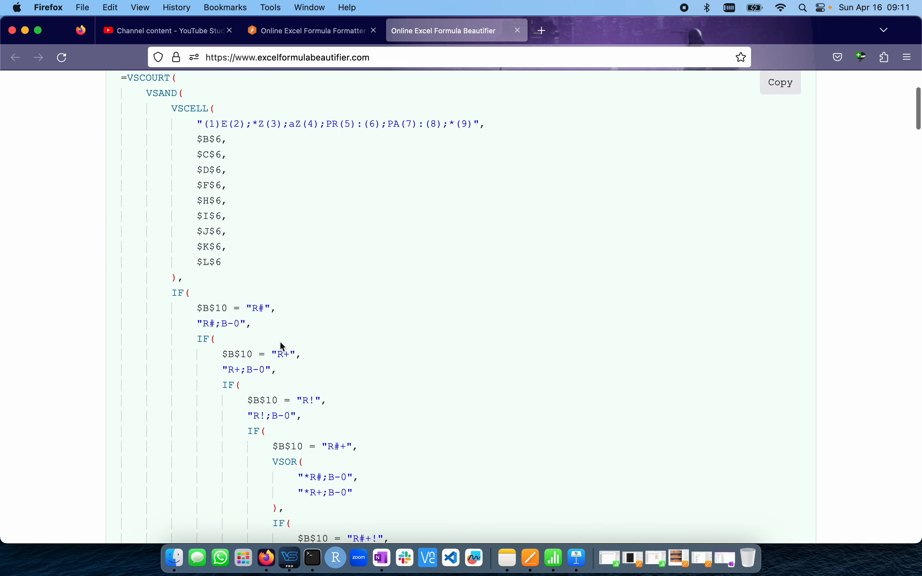
# - Switch back to the Keynote presentation and advance past the formula formatter links to the VSPLAYER slide
pyautogui.hotkey('ctrl', 'Right')
pyautogui.click(236, 552)
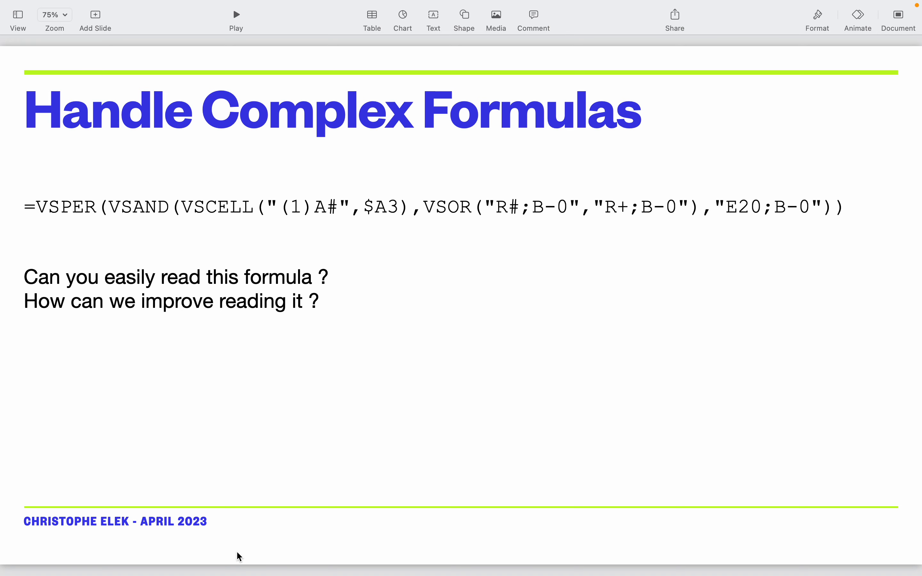
pyautogui.press('Down')
pyautogui.press('Down')
pyautogui.press('Down')
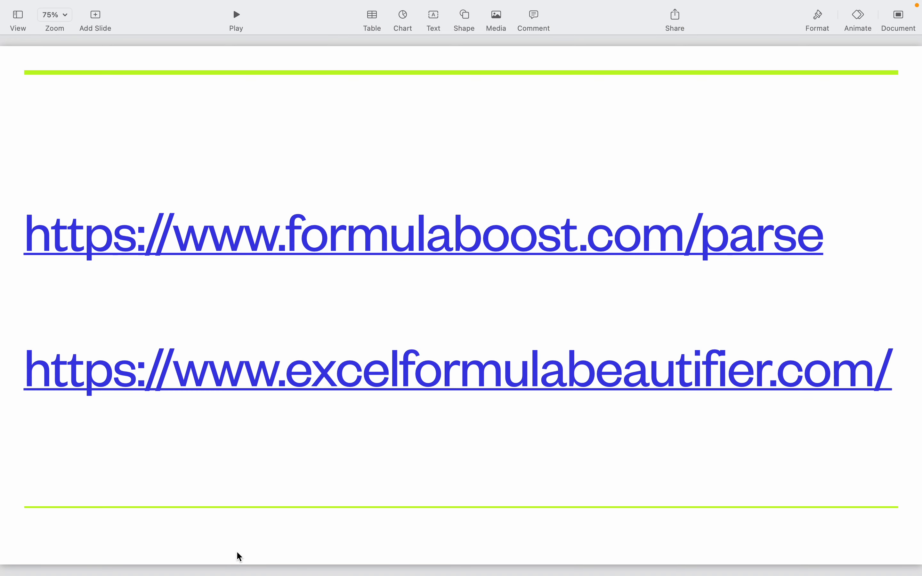
pyautogui.press('Down')
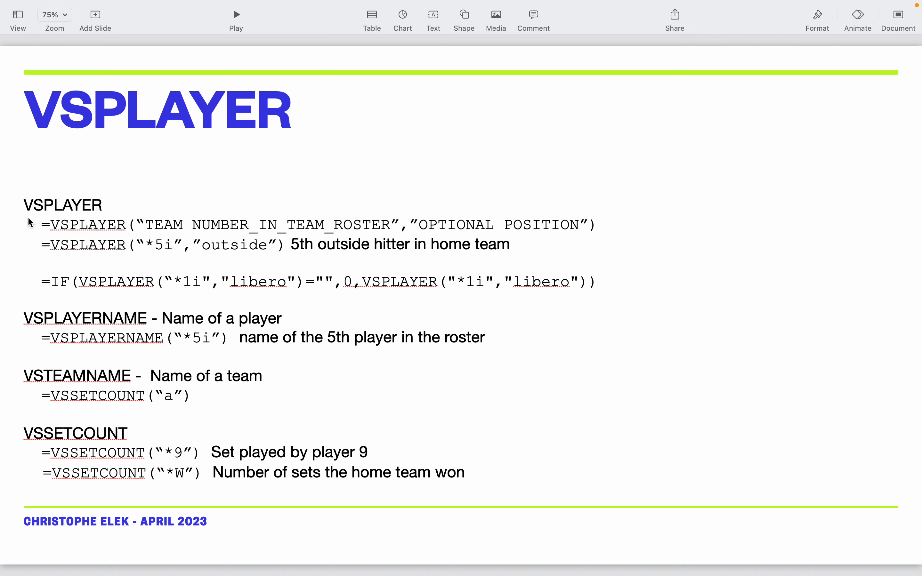
# - Highlight the function name, team symbol, roster number and "outside" position in the slide's second VSPLAYER example
pyautogui.click(71, 250)
pyautogui.doubleClick(72, 250)
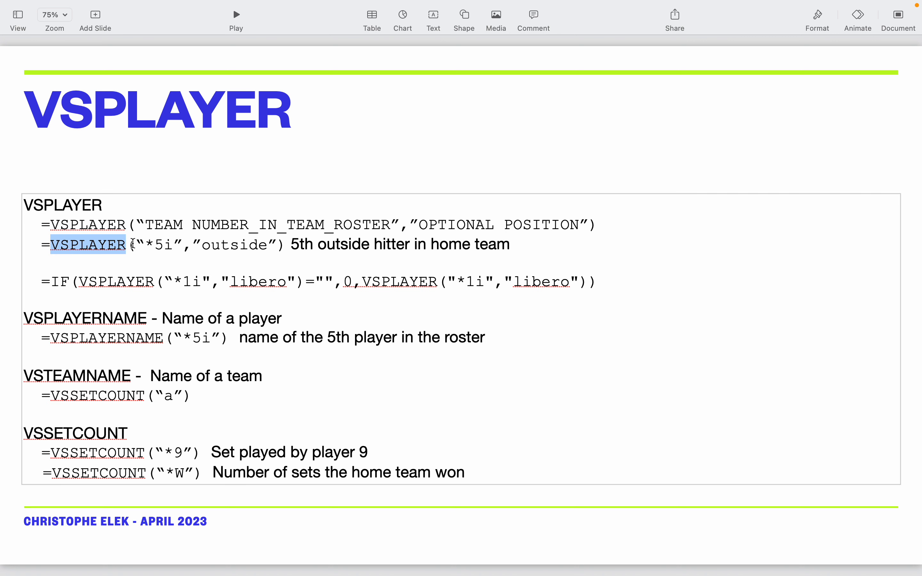
pyautogui.doubleClick(152, 244)
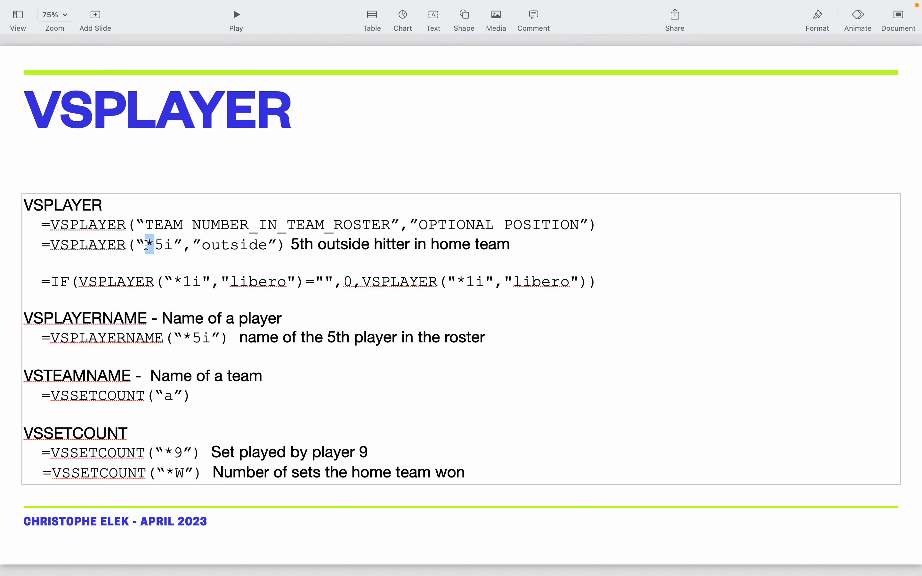
pyautogui.moveTo(163, 246); pyautogui.dragTo(156, 246)
pyautogui.doubleClick(224, 250)
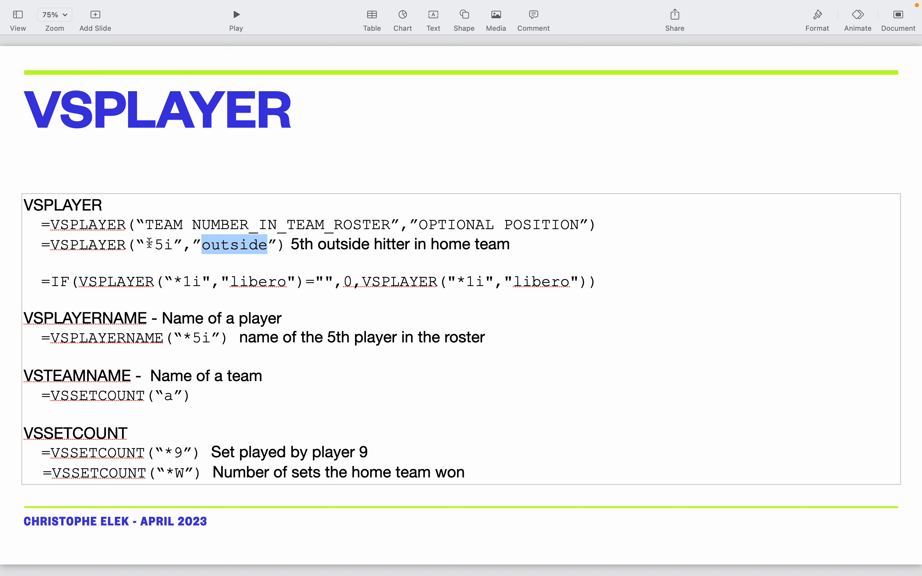
pyautogui.click(149, 243)
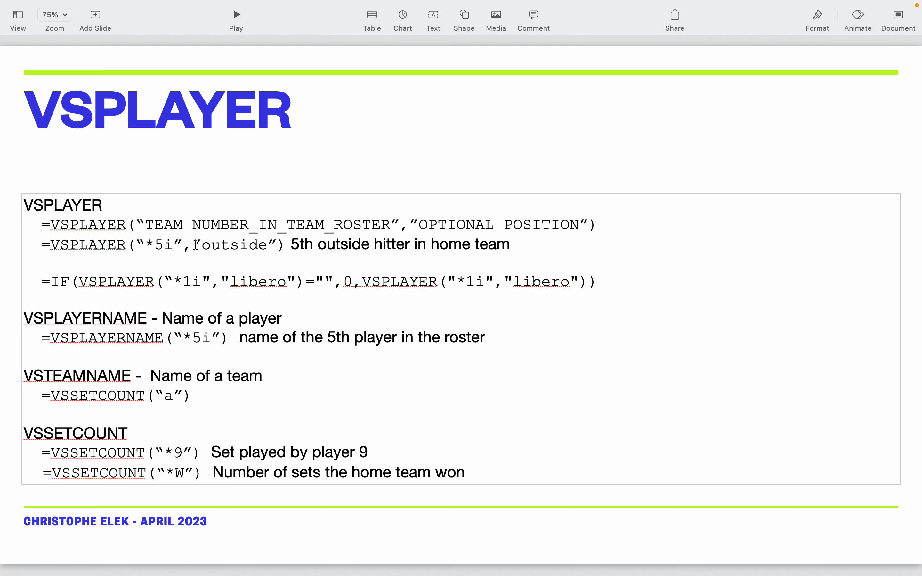
# - Copy the VSPLAYER "*5i","outside" example from the slide, switch to VolleyStation and close the Setter distribution details sheet
pyautogui.moveTo(286, 246); pyautogui.dragTo(35, 245)
pyautogui.hotkey('ctrl', 'c')
pyautogui.hotkey('ctrl', 'Right')
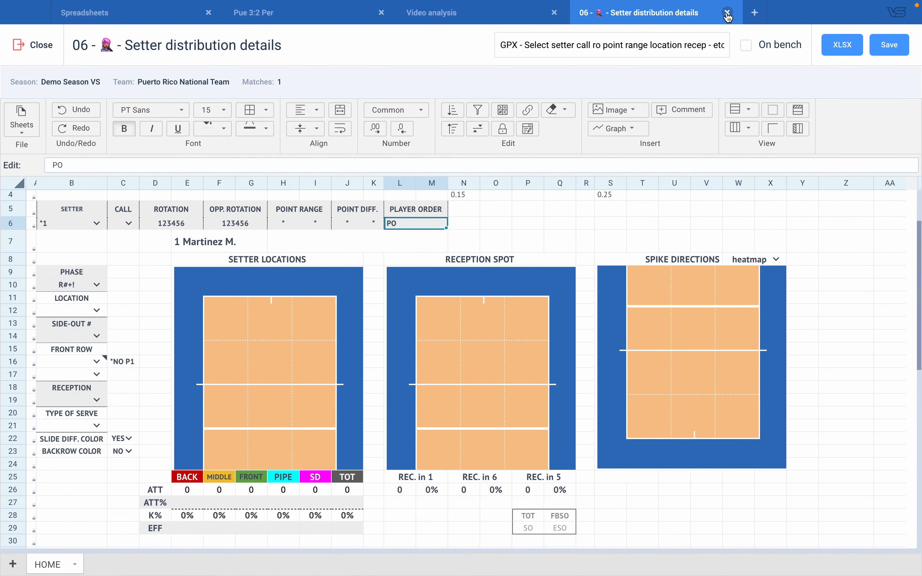
pyautogui.click(727, 12)
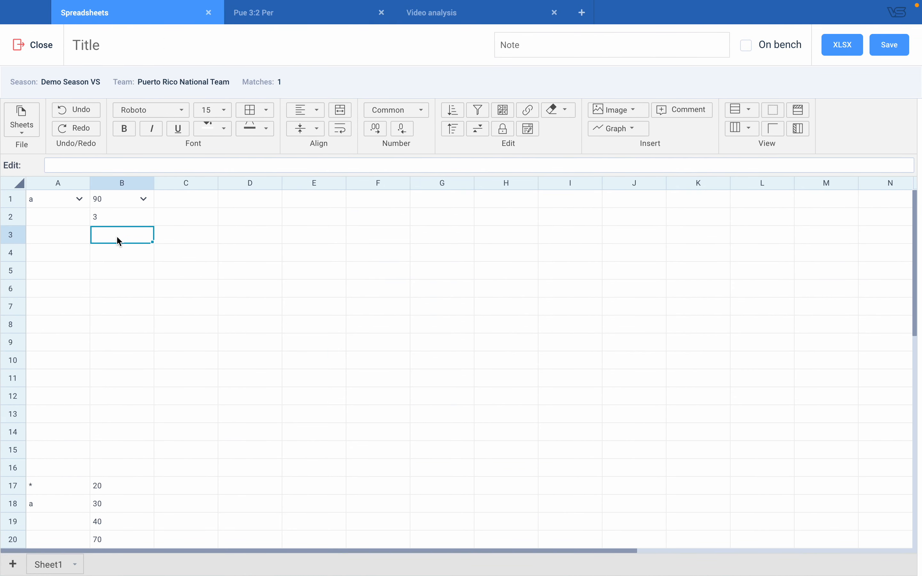
# - Paste the copied VSPLAYER example formula into cell F2 of the untitled spreadsheet
pyautogui.click(364, 223)
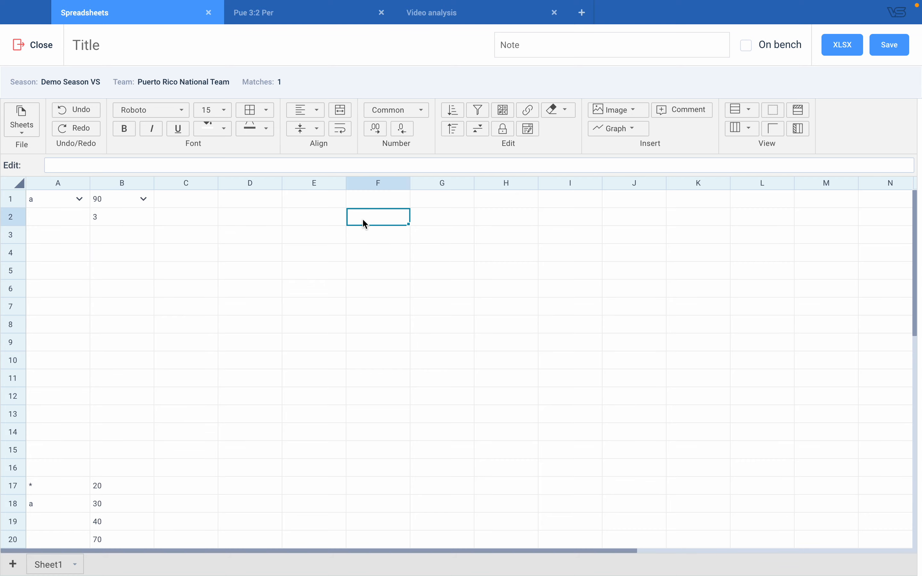
pyautogui.click(150, 166)
pyautogui.hotkey('ctrl', 'v')
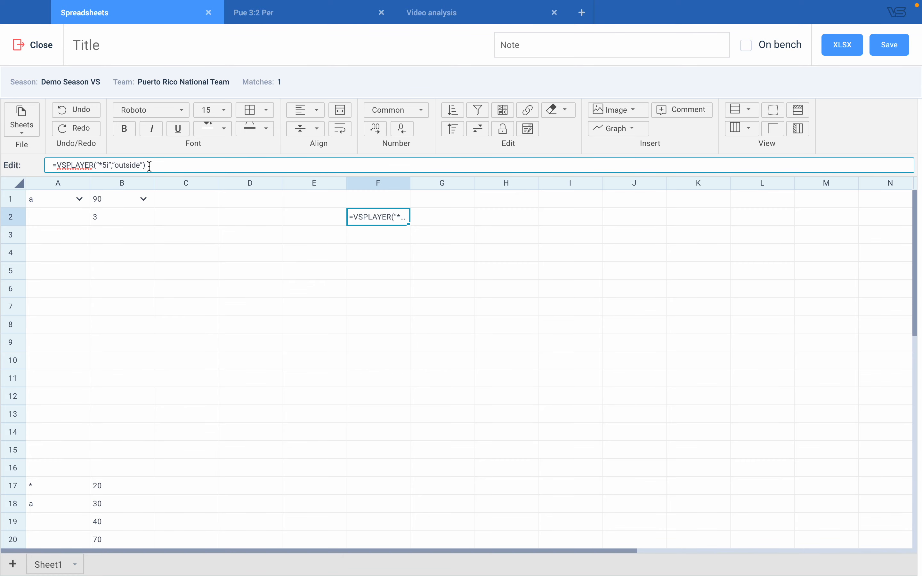
pyautogui.press('Return')
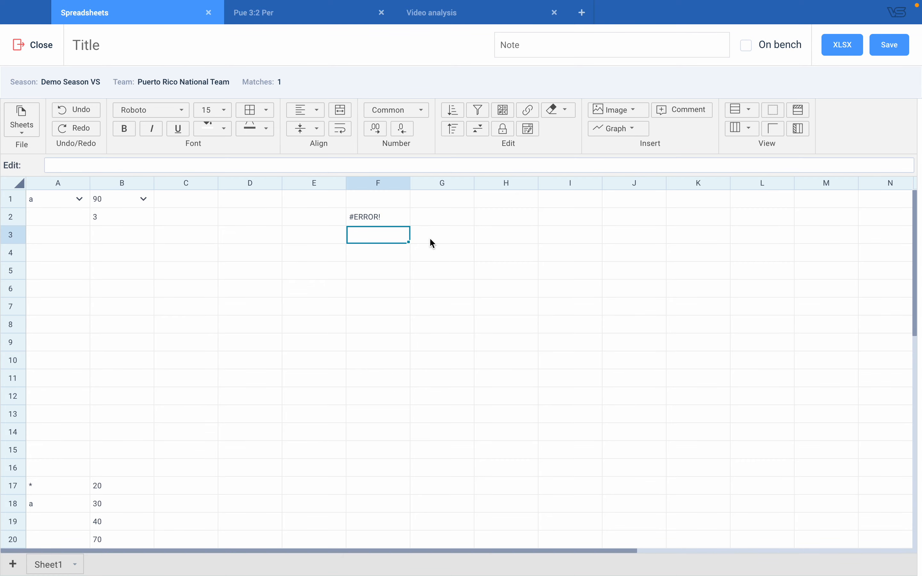
# - Replace the curly quotation marks in the F2 formula with straight ones, giving =VSPLAYER("*5i","outside")
pyautogui.click(373, 219)
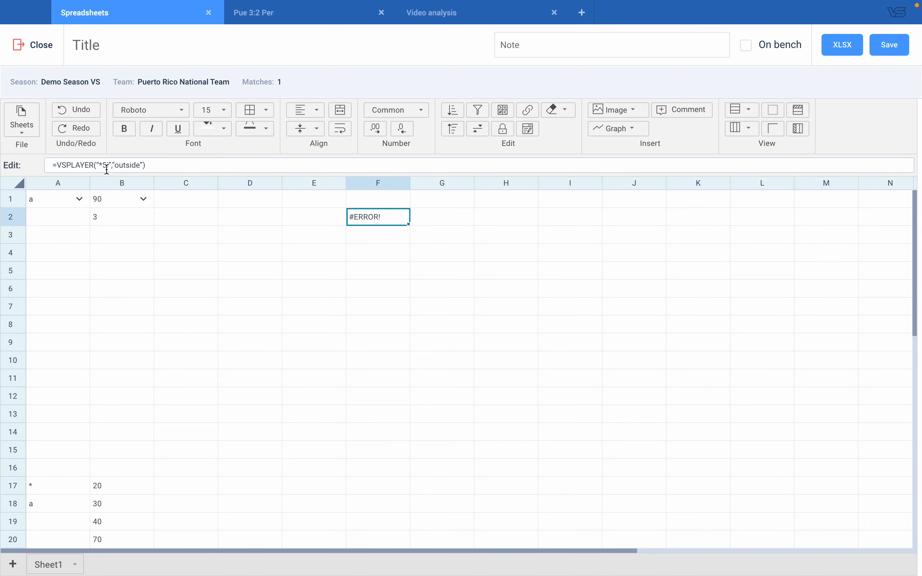
pyautogui.click(99, 163)
pyautogui.press('BackSpace')
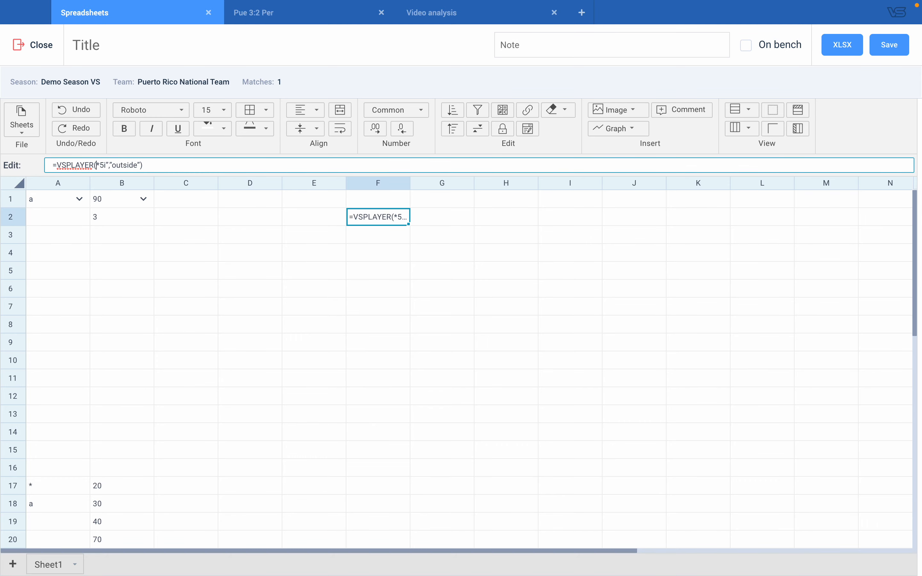
pyautogui.write('"')
pyautogui.press('BackSpace')
pyautogui.write('"')
pyautogui.press('Delete')
pyautogui.write('"')
pyautogui.press('Return')
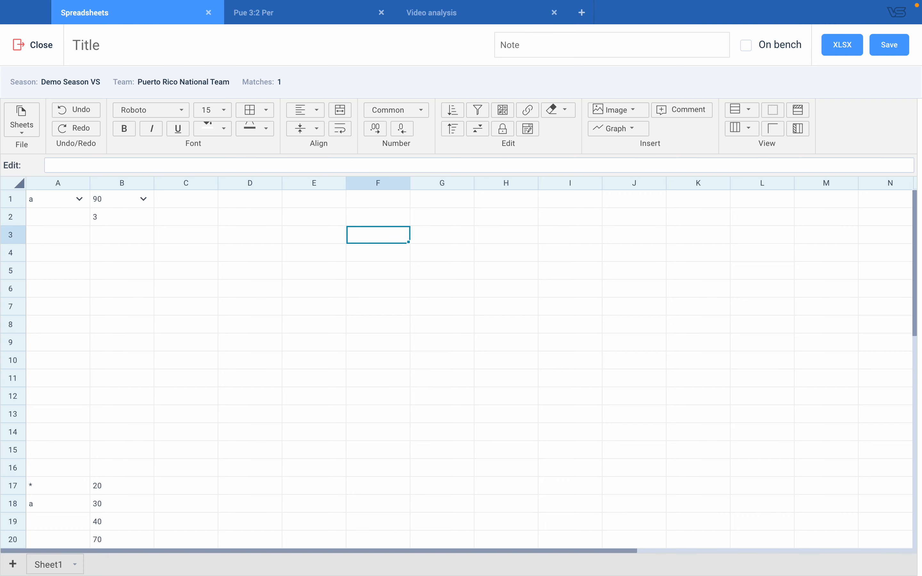
# - Change the roster index in the F2 formula to 2, giving =VSPLAYER("*2i","outside")
pyautogui.click(373, 228)
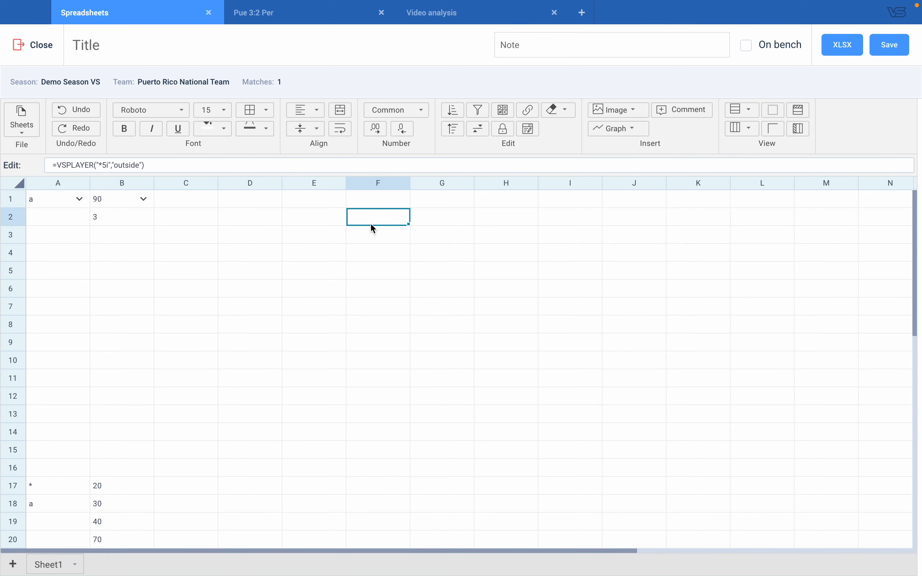
pyautogui.click(106, 167)
pyautogui.press('BackSpace')
pyautogui.write('2')
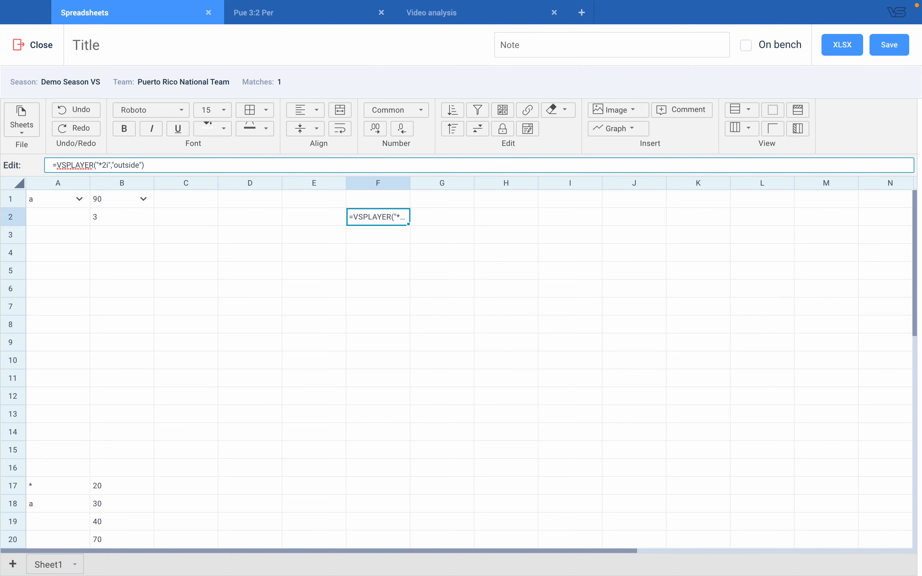
pyautogui.press('Return')
pyautogui.click(363, 214)
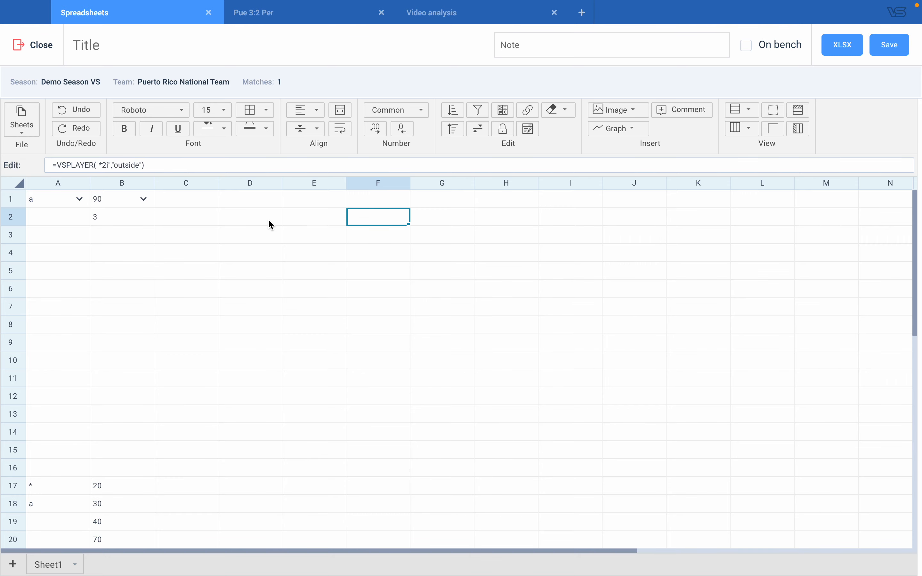
# - Close the open match and display the team list of the Demo Season VS season
pyautogui.click(289, 17)
pyautogui.click(28, 44)
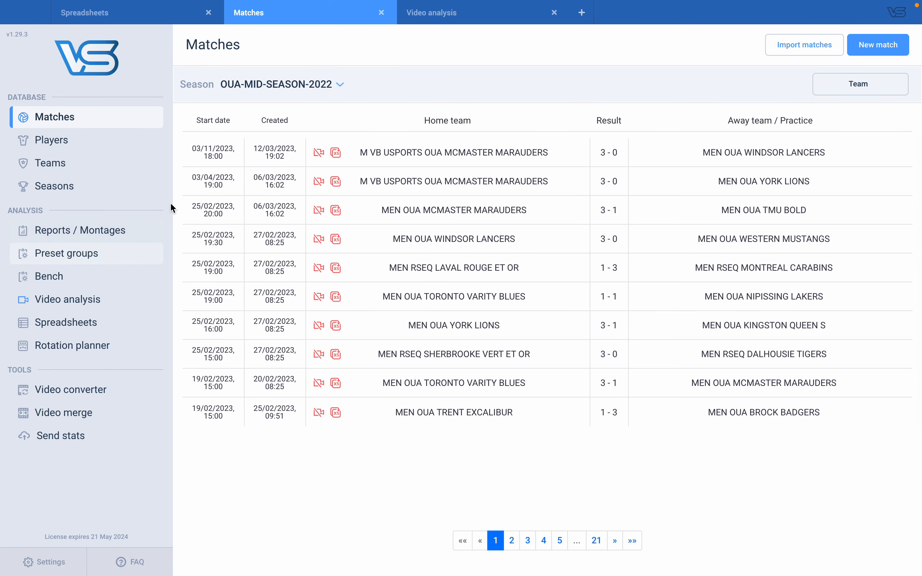
pyautogui.click(57, 166)
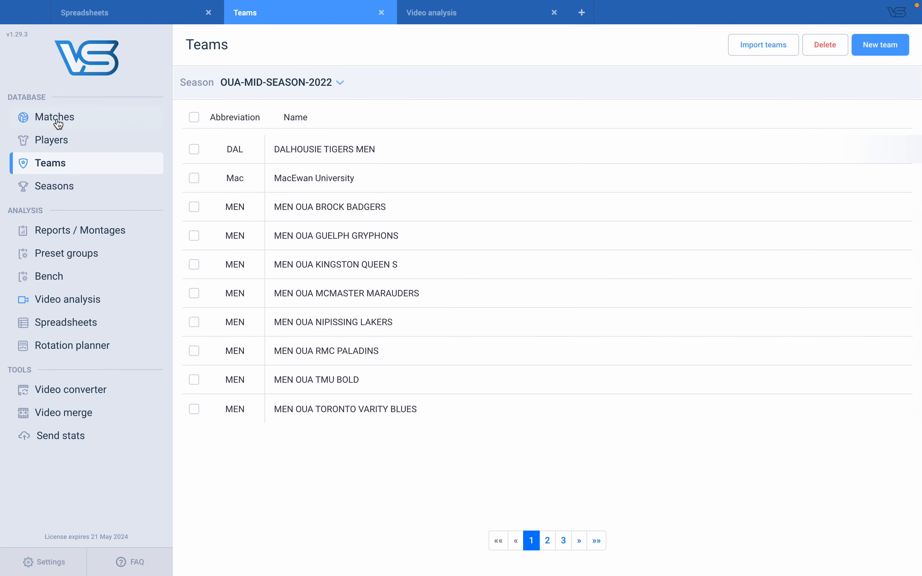
pyautogui.click(63, 190)
pyautogui.click(343, 179)
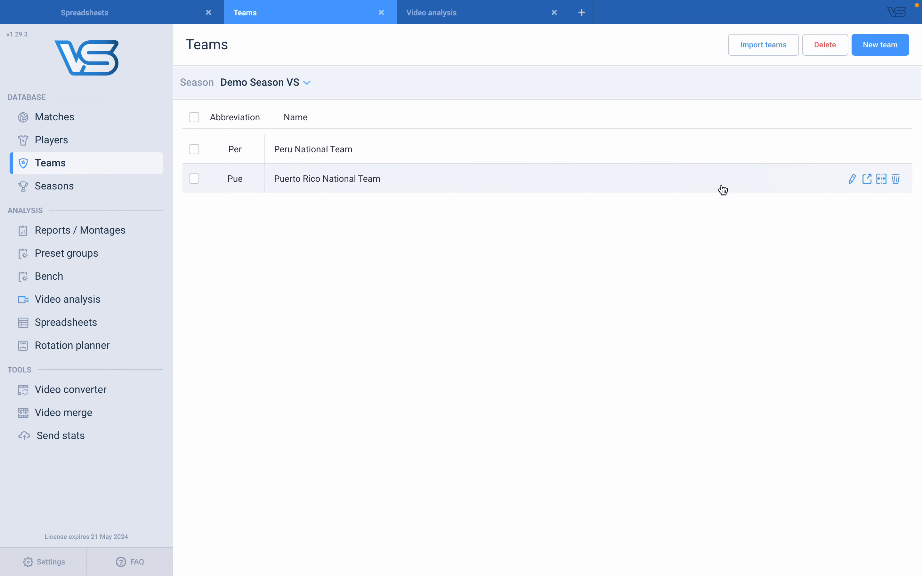
# - Leave the Puerto Rico National Team's info form without saving and open the team's own page
pyautogui.click(852, 180)
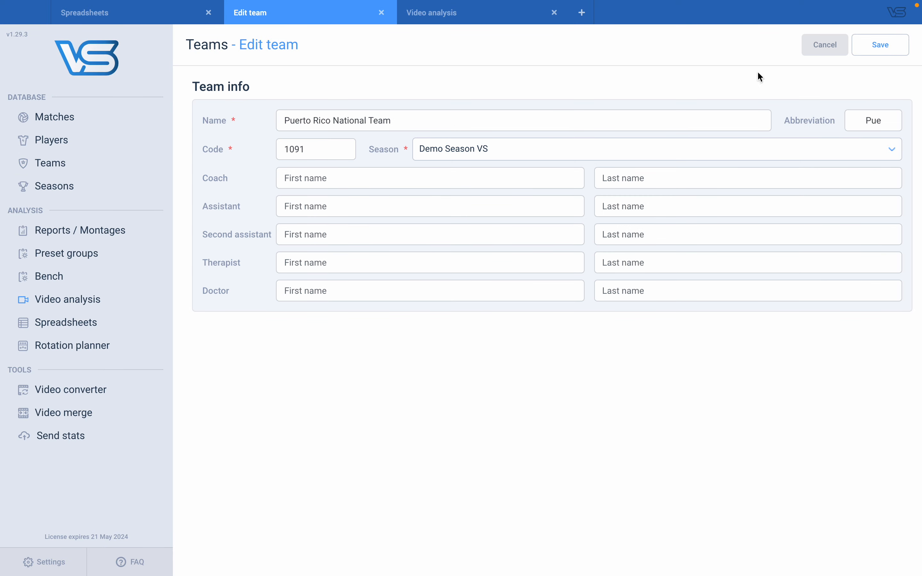
pyautogui.click(823, 46)
pyautogui.click(404, 183)
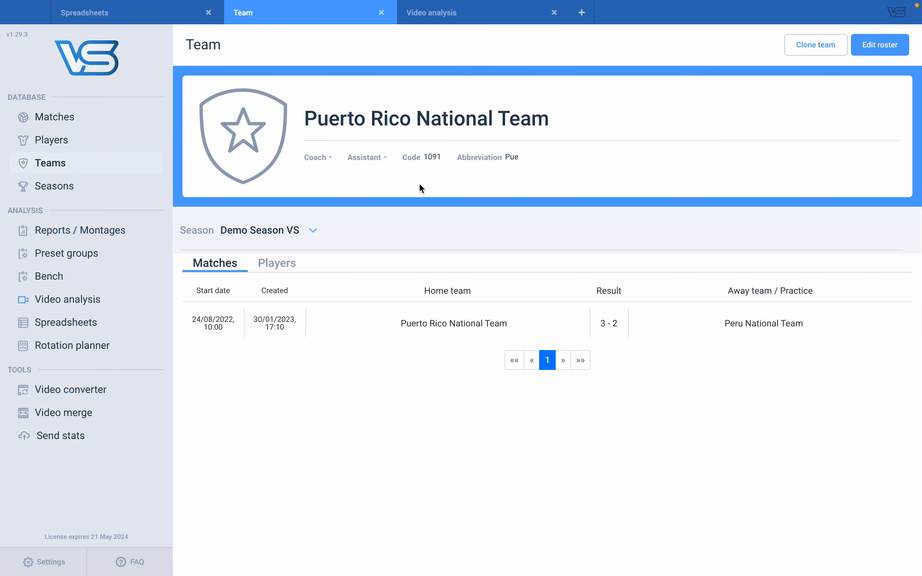
# - Open the Puerto Rico National Team's roster and check which players have a position assigned
pyautogui.click(871, 46)
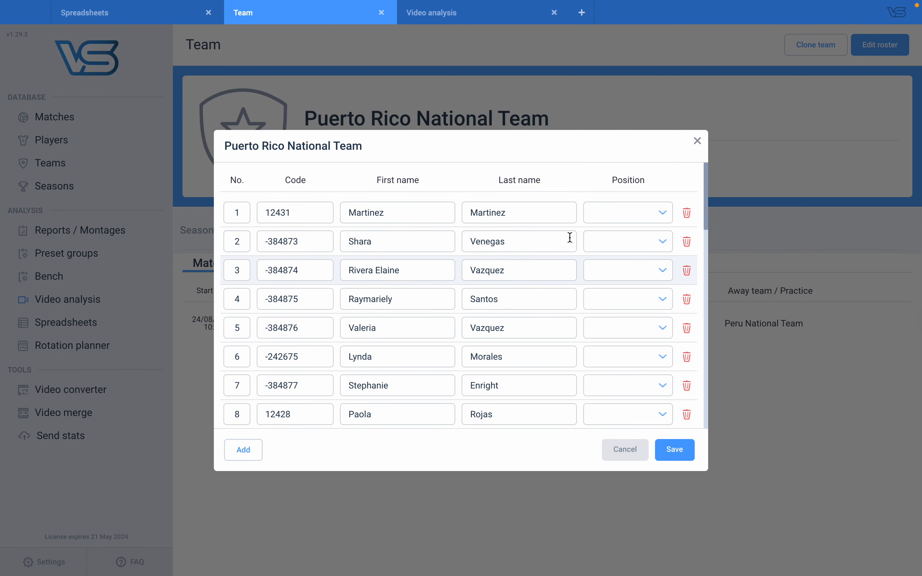
pyautogui.scroll(-2, 639, 365)
pyautogui.scroll(-20, 640, 365)
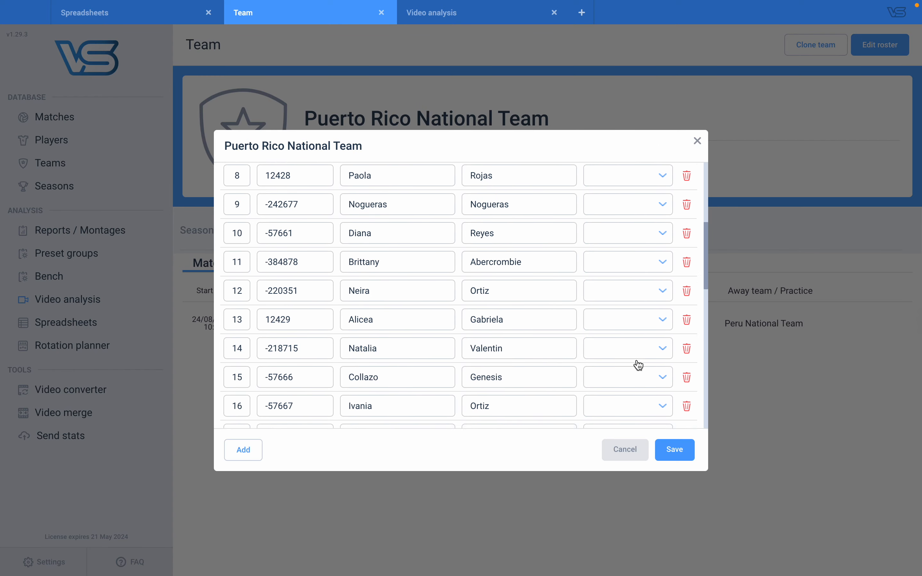
pyautogui.scroll(3, 640, 364)
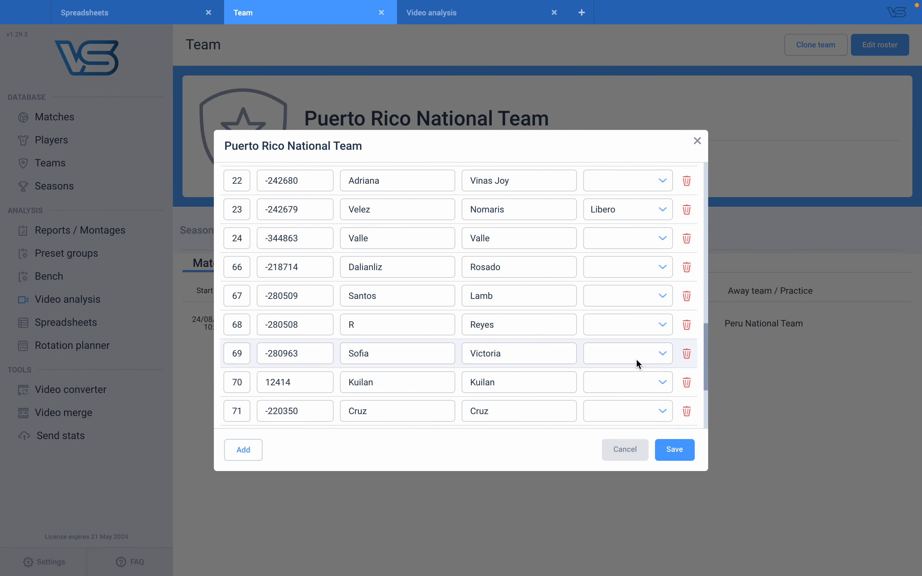
pyautogui.scroll(-6, 640, 365)
pyautogui.scroll(20, 639, 365)
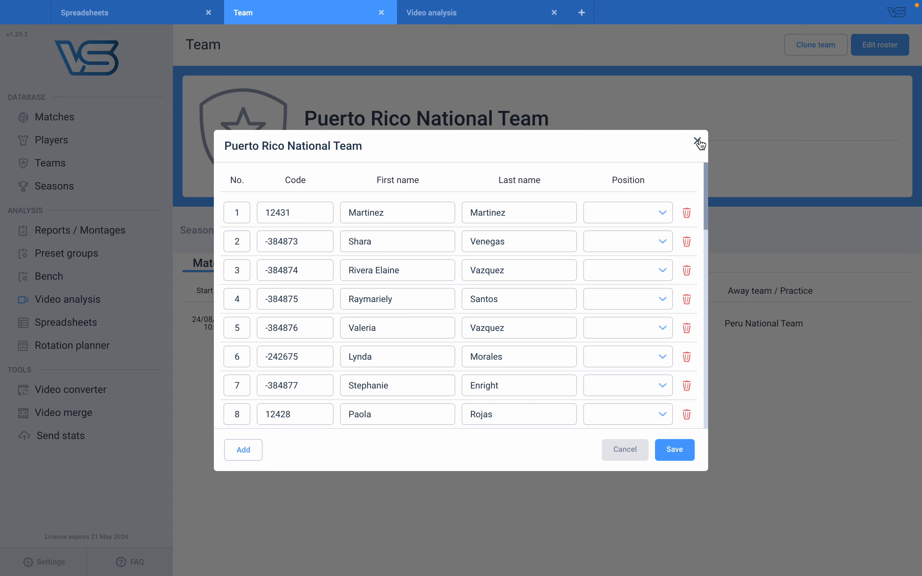
# - Look through the rest of the roster, close it without saving, close the video analysis, and return to the spreadsheet
pyautogui.scroll(-20, 279, 342)
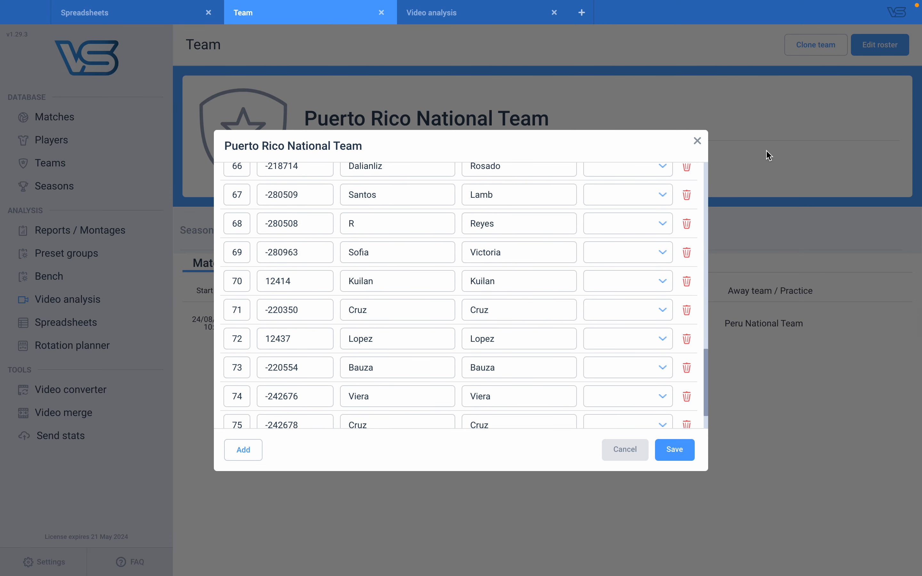
pyautogui.click(698, 142)
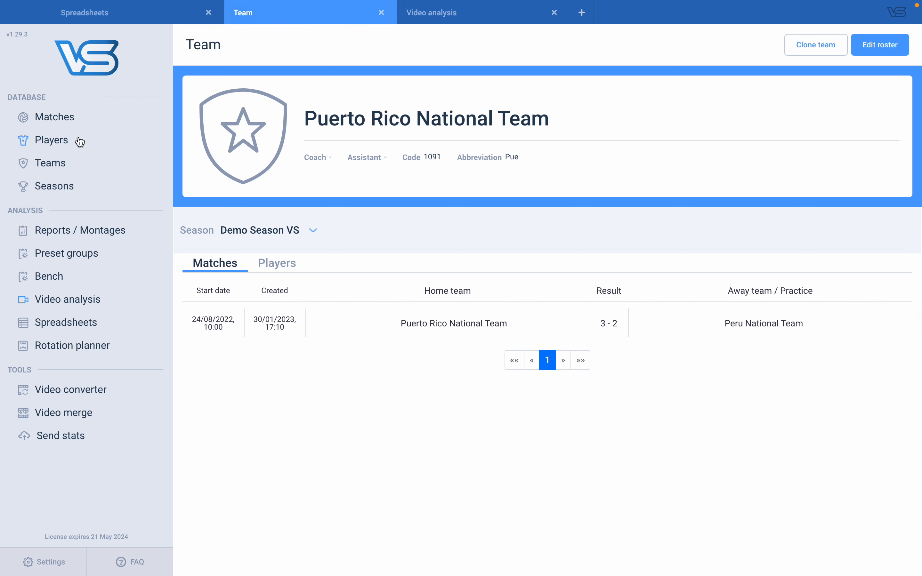
pyautogui.click(438, 16)
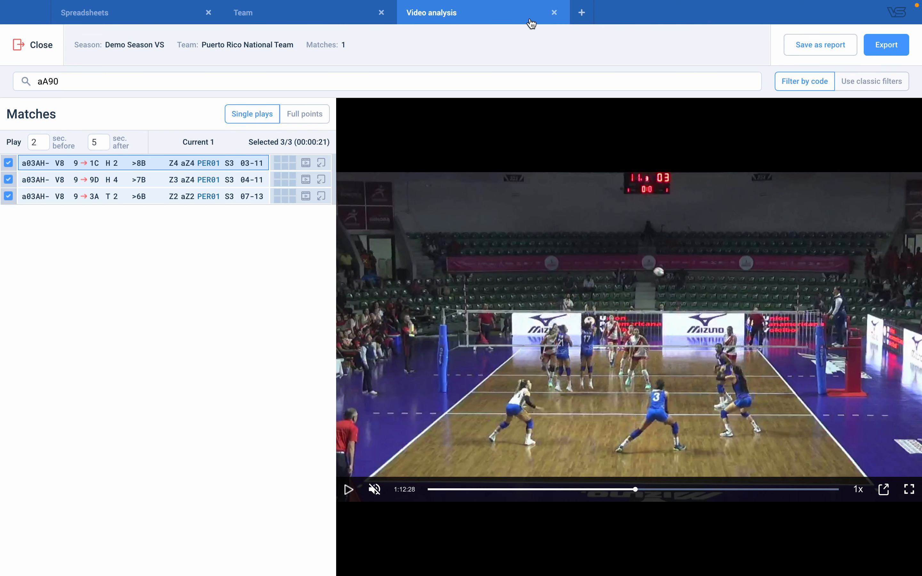
pyautogui.click(554, 13)
pyautogui.click(318, 11)
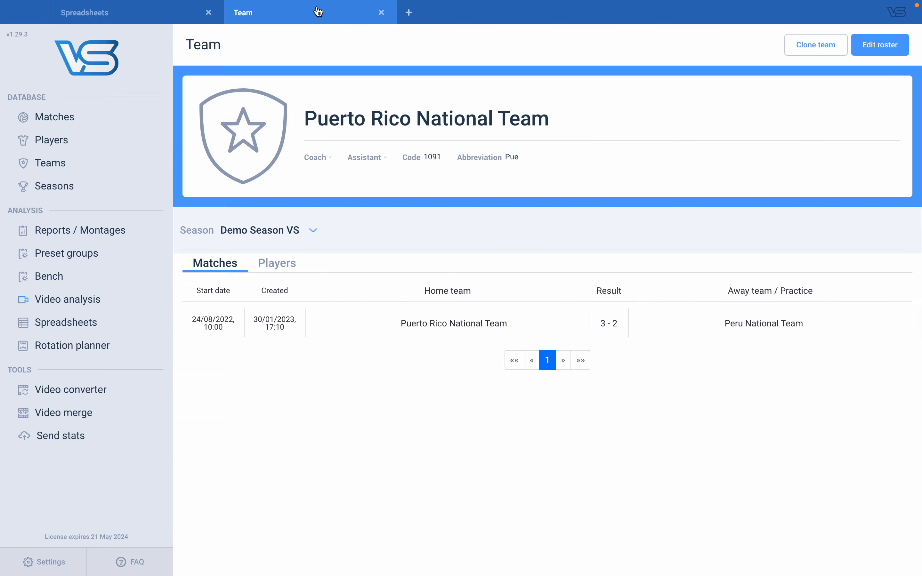
pyautogui.click(113, 12)
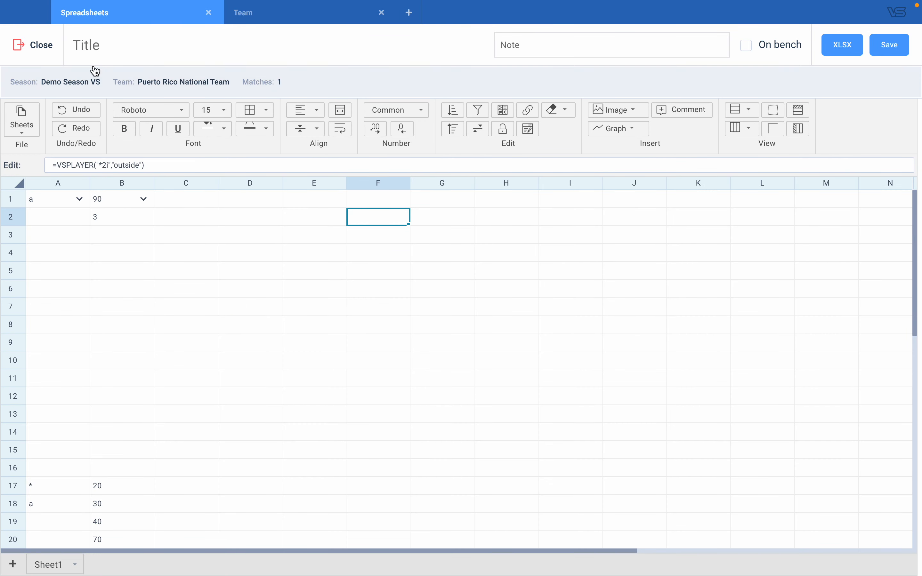
# - Change the spreadsheet's match range to season OUA 2022-2023 and team MEN OUA TMU BOLD, searching for "tmu"
pyautogui.click(77, 82)
pyautogui.click(172, 347)
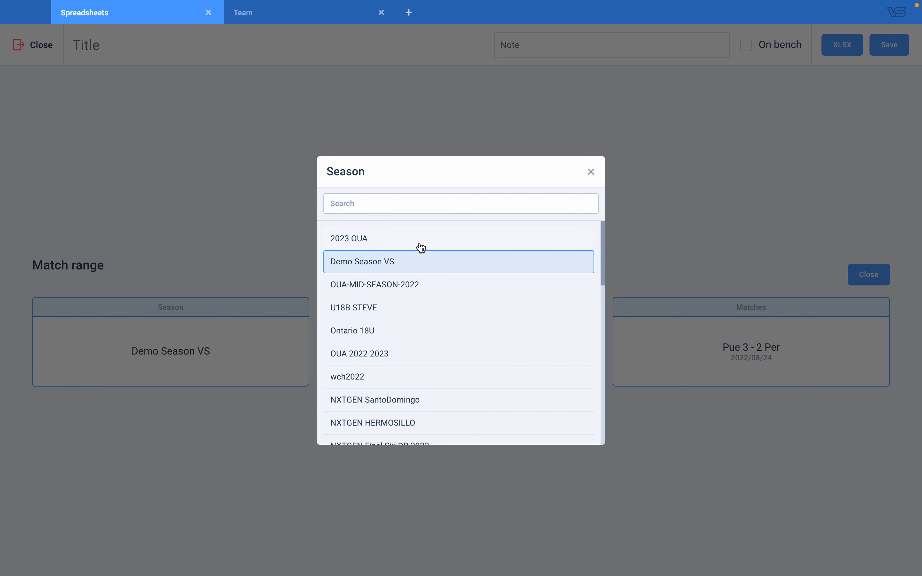
pyautogui.click(381, 291)
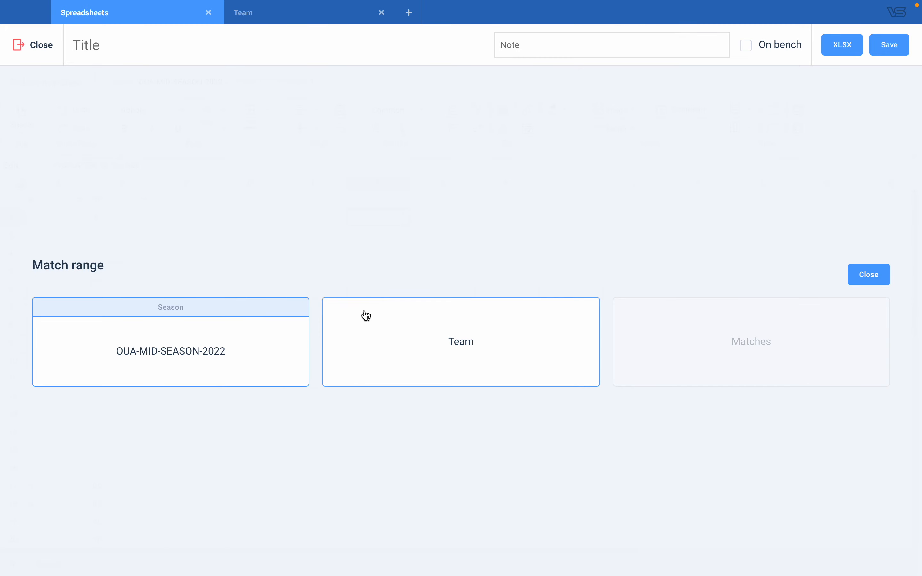
pyautogui.click(160, 340)
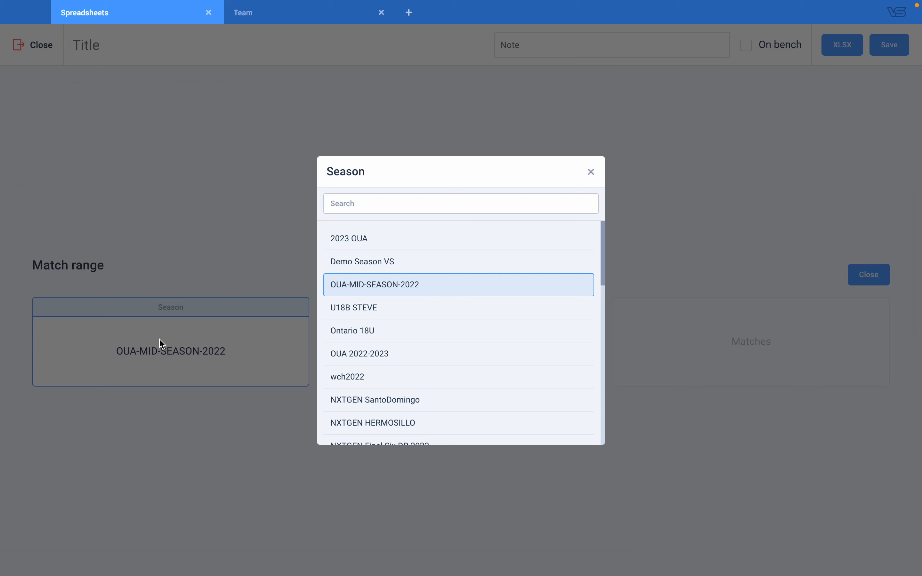
pyautogui.click(365, 357)
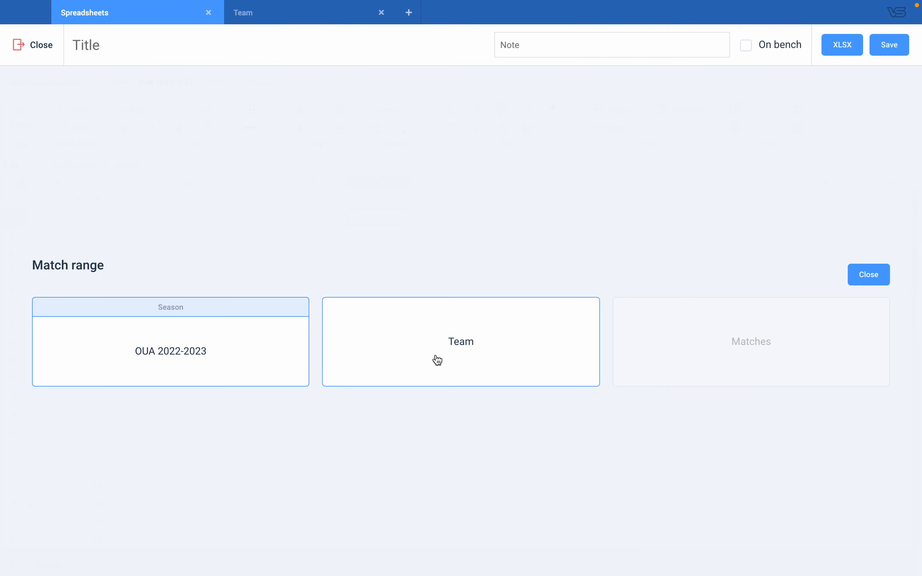
pyautogui.click(435, 358)
pyautogui.click(351, 207)
pyautogui.write('tmu')
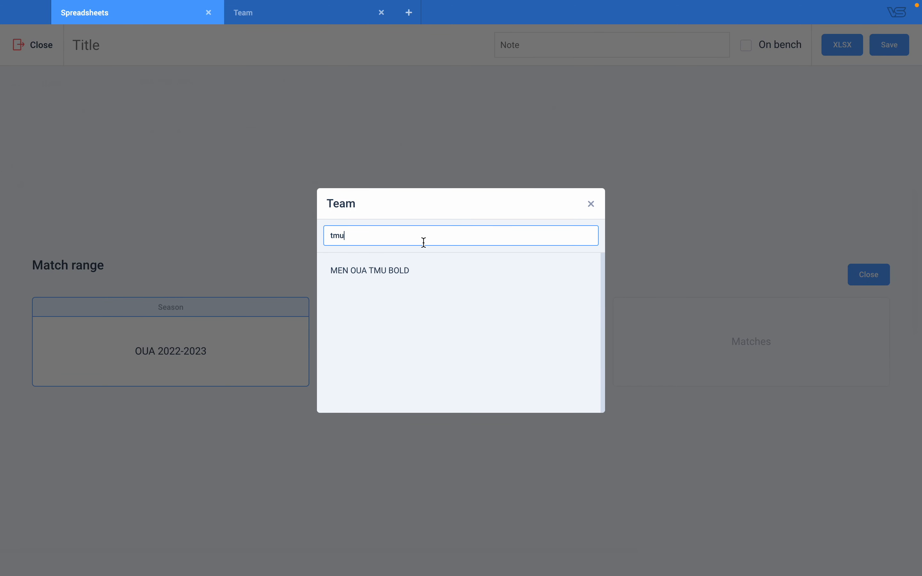
pyautogui.click(390, 277)
# - Include the matches of 25/02/2023, 17/02/2023 and 12/02/2023 in the match range and return to the sheet
pyautogui.click(720, 346)
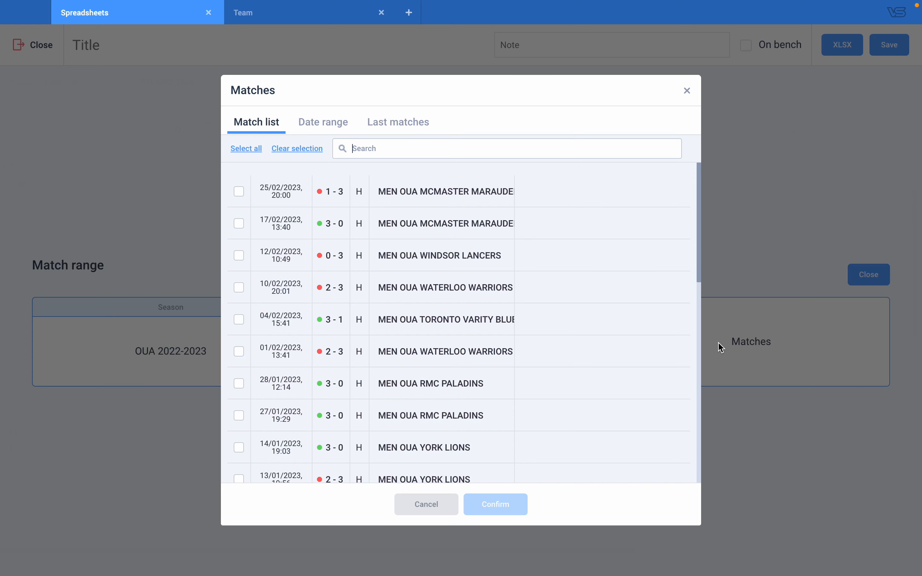
pyautogui.click(402, 196)
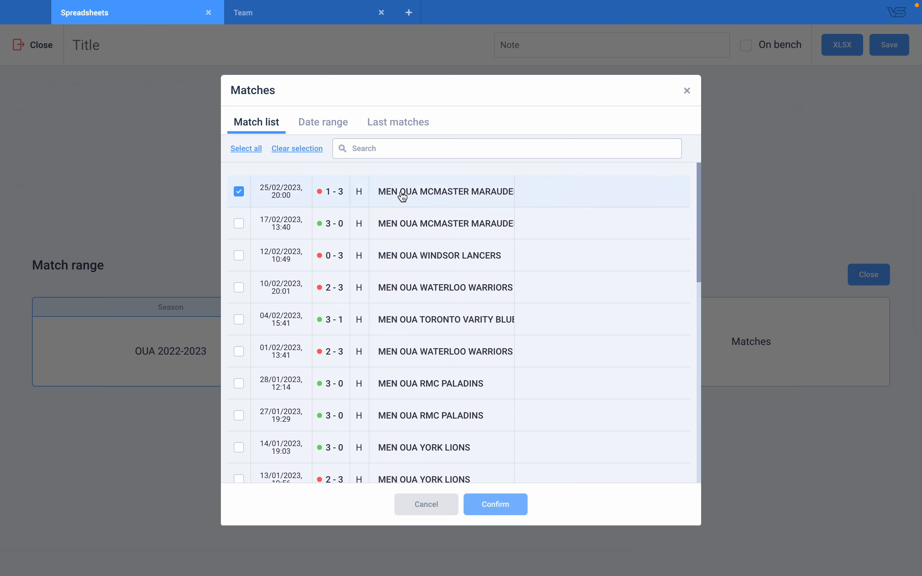
pyautogui.click(383, 234)
pyautogui.click(389, 260)
pyautogui.click(496, 504)
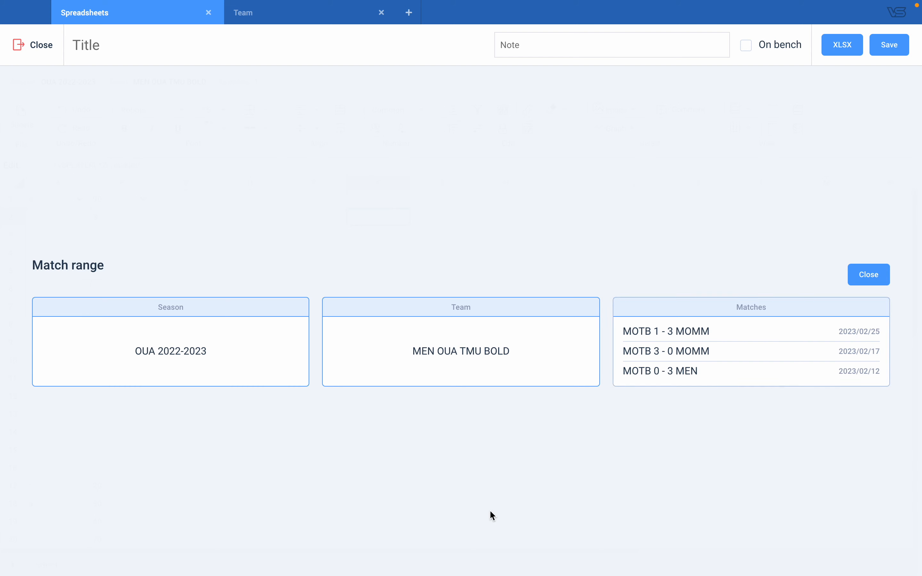
pyautogui.click(868, 275)
# - Change the roster index in the F2 formula to 3, giving =VSPLAYER("*3i","outside")
pyautogui.click(107, 165)
pyautogui.press('BackSpace')
pyautogui.write('5')
pyautogui.press('Return')
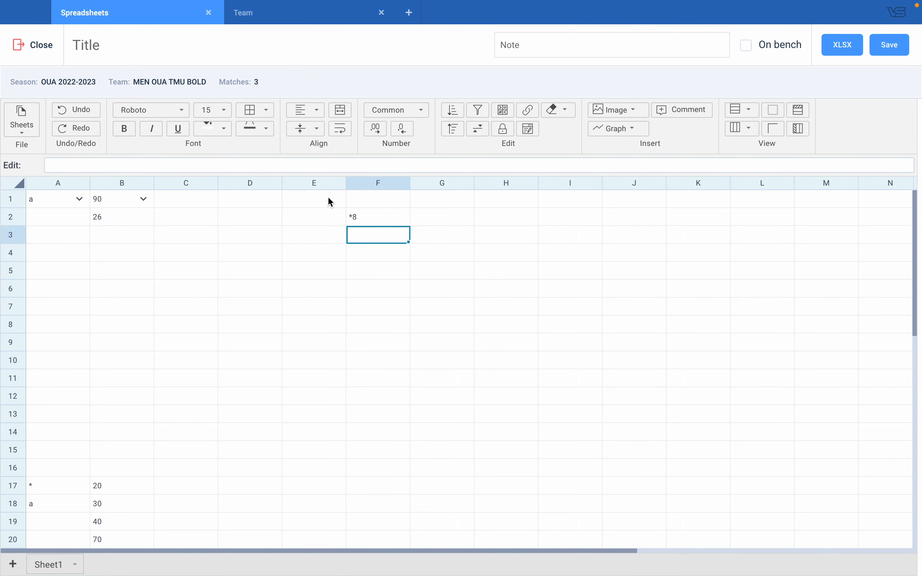
# - Change the roster index in the F2 formula to 4, giving =VSPLAYER("*4i","outside")
pyautogui.click(360, 221)
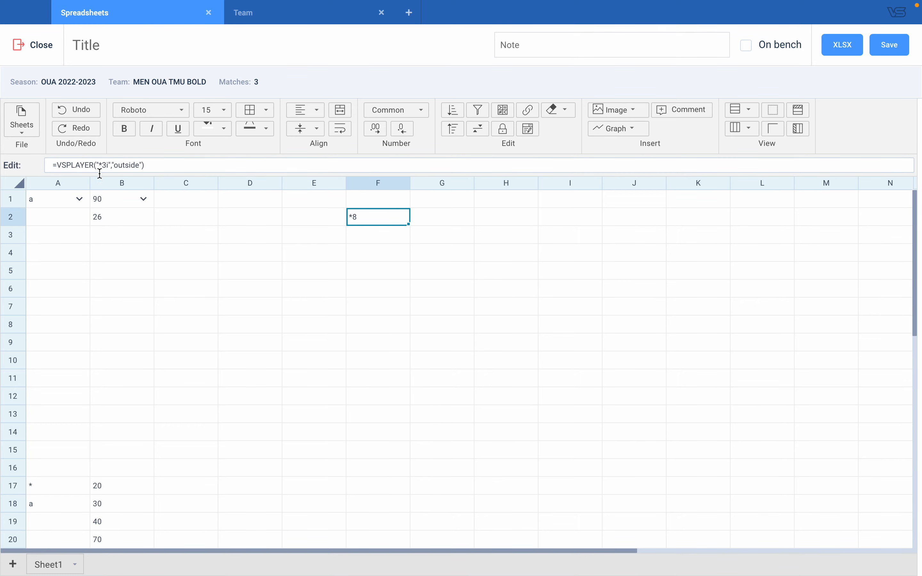
pyautogui.click(106, 166)
pyautogui.press('BackSpace')
pyautogui.write('4')
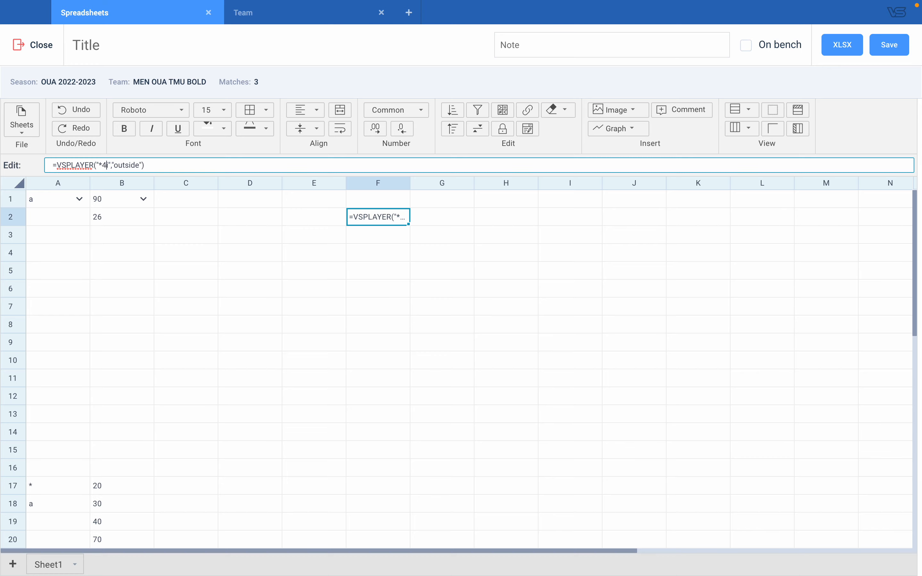
pyautogui.press('Return')
# - Replace the position in the F2 formula with middle, giving =VSPLAYER("*4i","middle")
pyautogui.click(367, 223)
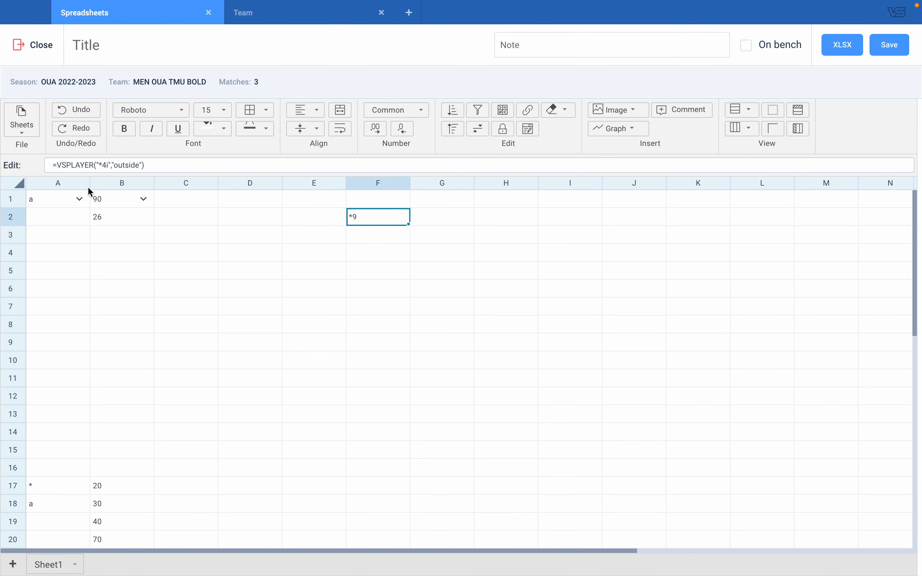
pyautogui.doubleClick(126, 167)
pyautogui.write('middle')
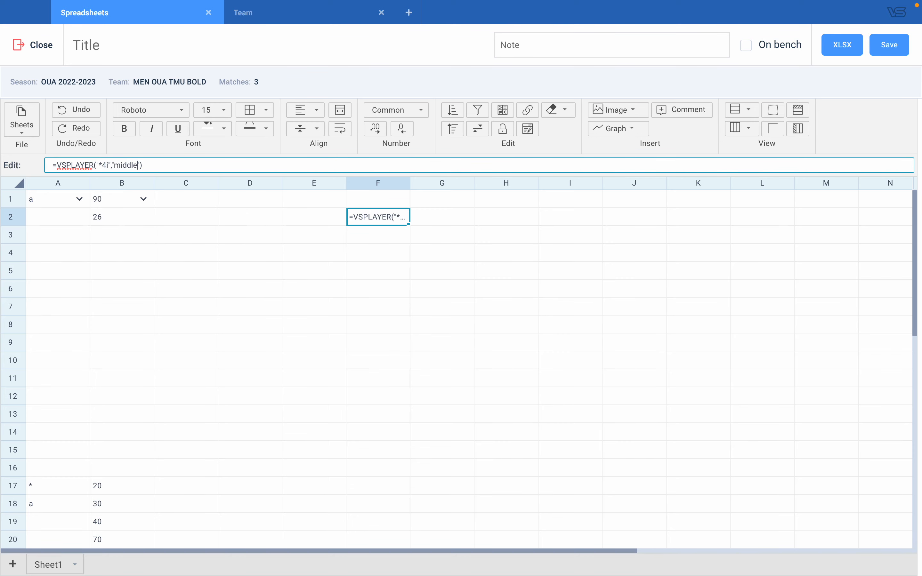
pyautogui.press('Return')
# - Change the roster index in the F2 formula to 2, giving =VSPLAYER("*2i","middle")
pyautogui.click(375, 216)
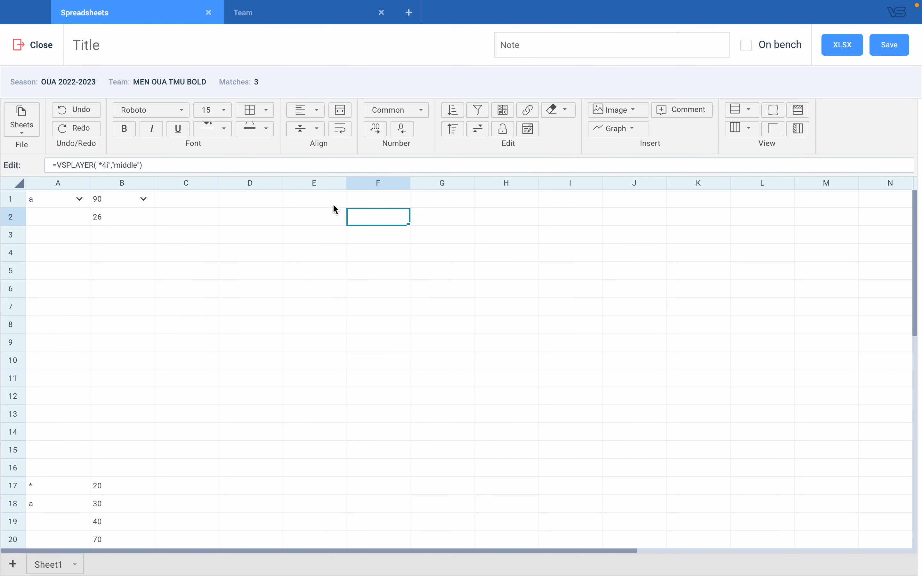
pyautogui.click(105, 167)
pyautogui.press('BackSpace')
pyautogui.press('Return')
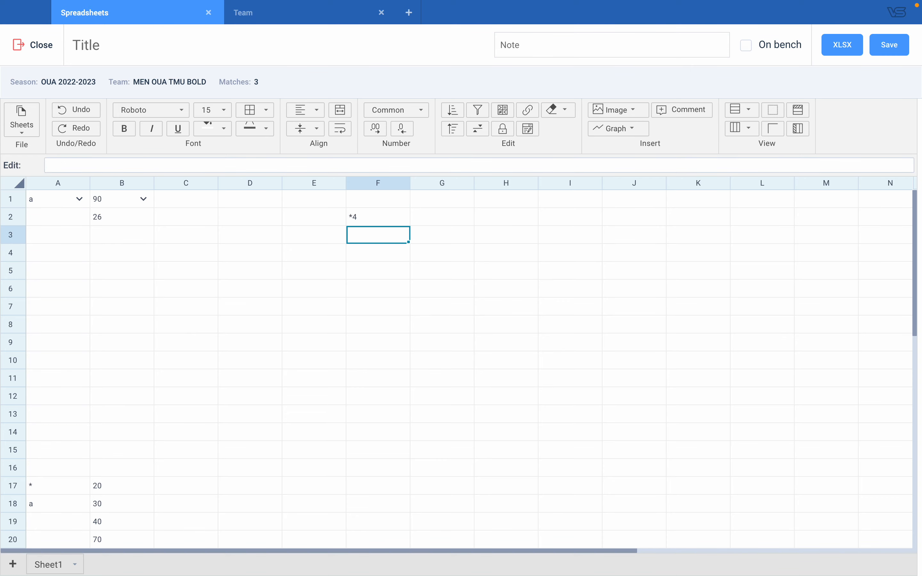
# - Change the roster index in the F2 formula to 1, giving =VSPLAYER("*1i","middle")
pyautogui.click(375, 216)
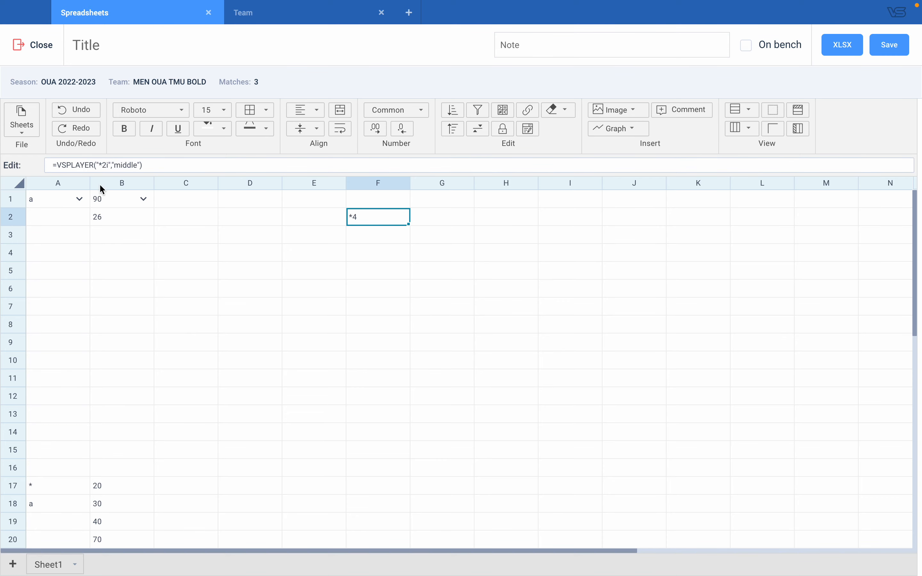
pyautogui.click(106, 164)
pyautogui.press('BackSpace')
pyautogui.write('2')
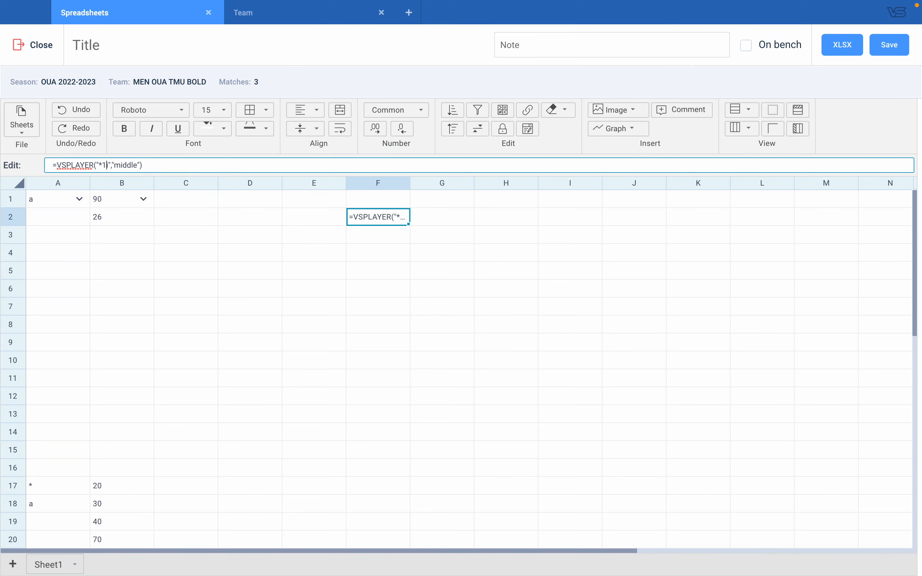
pyautogui.press('Return')
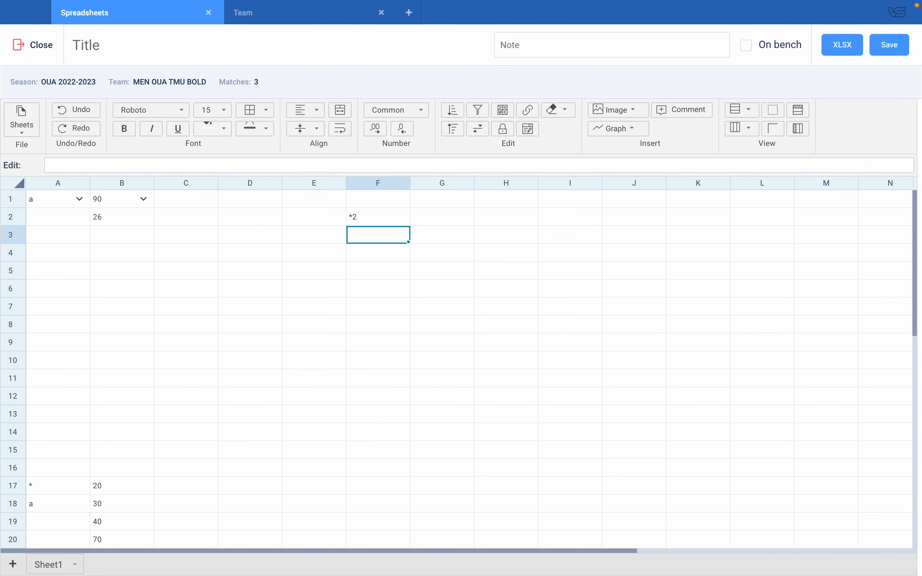
pyautogui.click(361, 222)
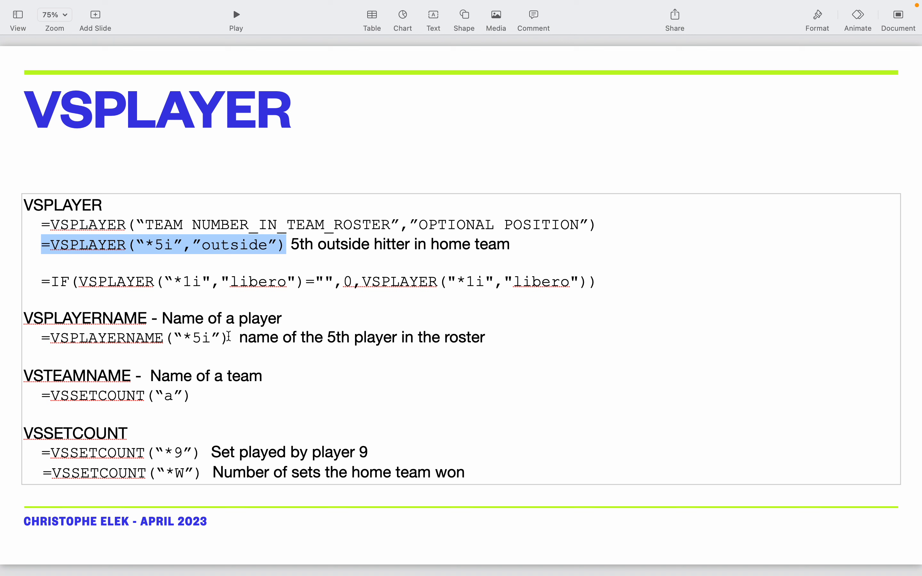
# - Copy VSPLAYERNAME("*5i") from the VSPLAYER slide, switch back to the VolleyStation spreadsheet and paste it into cell G2
pyautogui.moveTo(227, 338); pyautogui.dragTo(47, 341)
pyautogui.press('super+c')
pyautogui.hotkey('ctrl', 'Right')
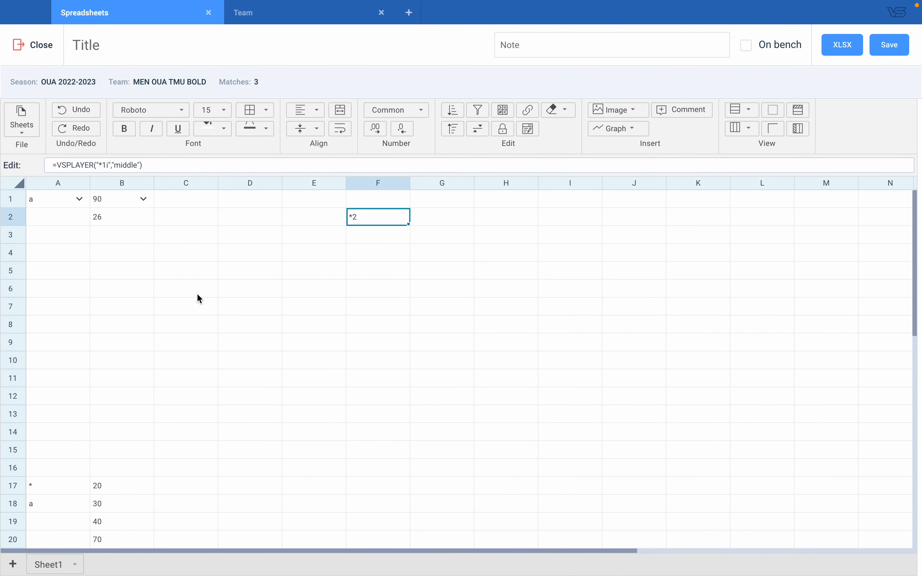
pyautogui.click(432, 214)
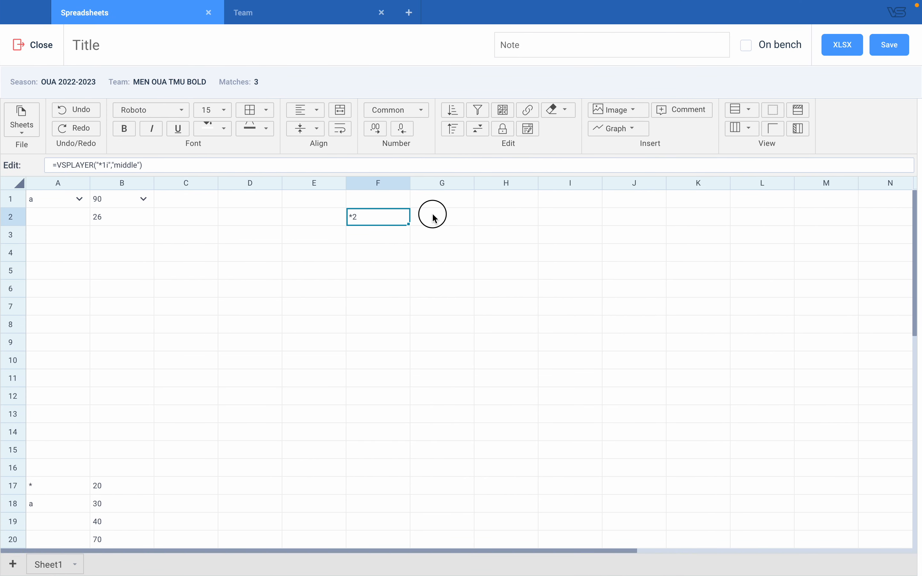
pyautogui.click(156, 165)
pyautogui.press('super+v')
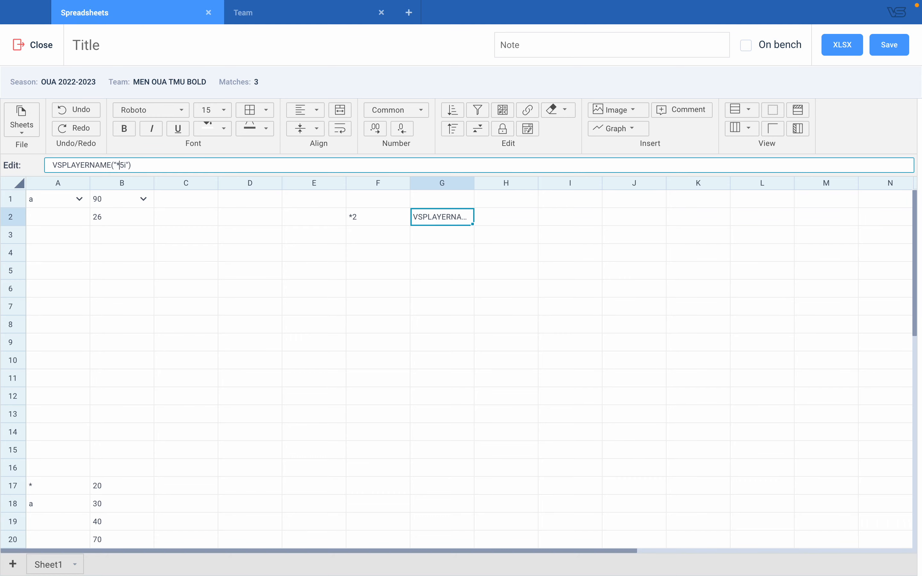
# - Correct the quotation marks in G2 and add the leading equals sign, giving =VSPLAYERNAME("*5i")
pyautogui.click(114, 165)
pyautogui.press('BackSpace')
pyautogui.write('"')
pyautogui.press('Return')
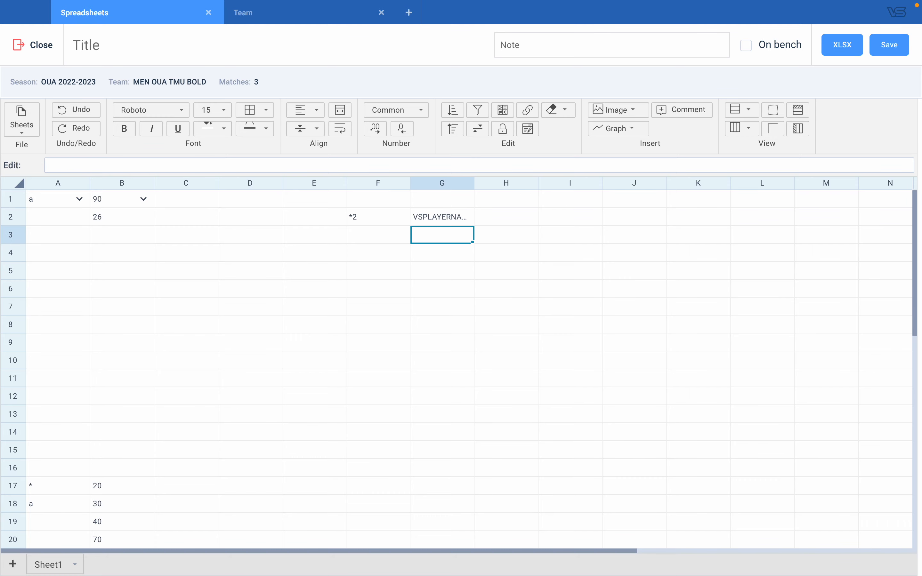
pyautogui.click(428, 216)
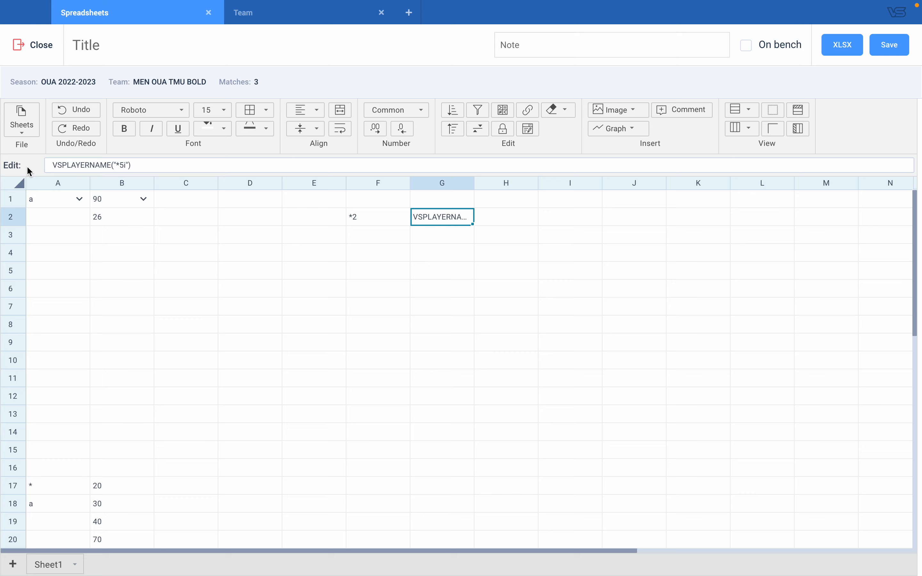
pyautogui.click(56, 167)
pyautogui.write('=')
pyautogui.press('Return')
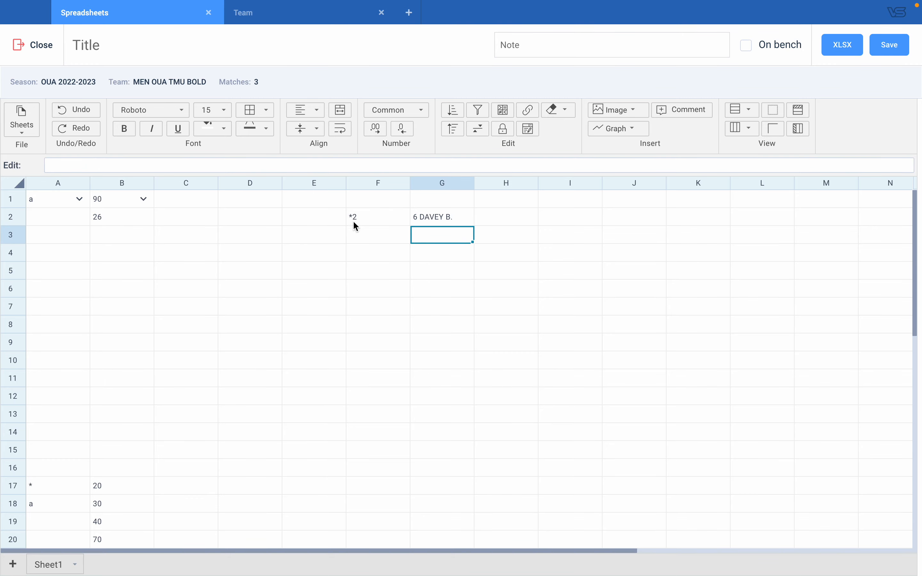
# - Compare the VSPLAYER formula in F2 with the VSPLAYERNAME formula in G2 and the results they return
pyautogui.click(447, 217)
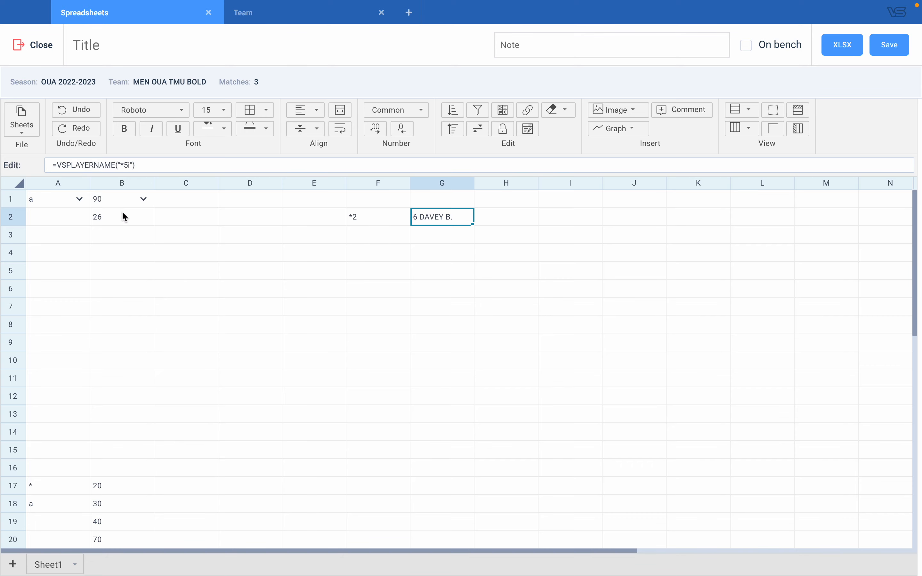
pyautogui.click(362, 218)
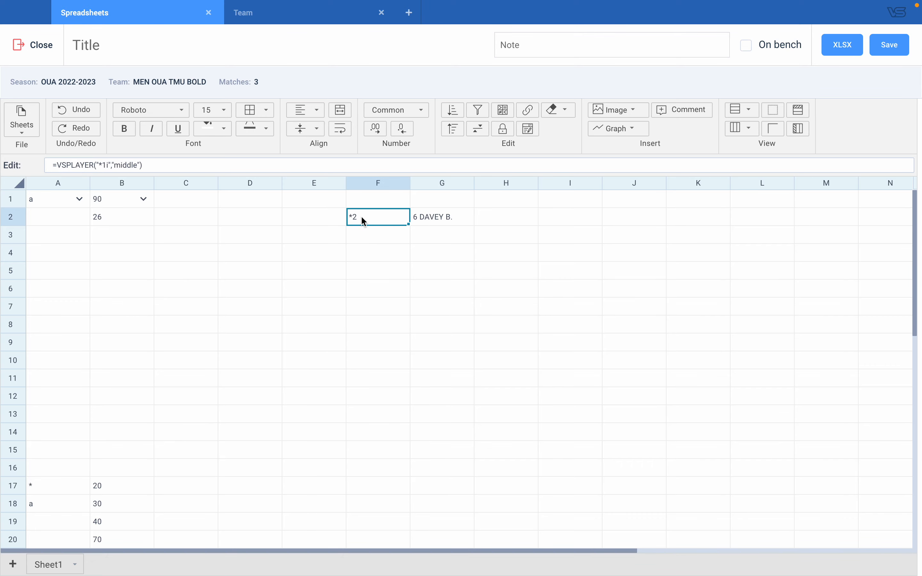
pyautogui.click(447, 220)
pyautogui.click(372, 215)
pyautogui.click(429, 220)
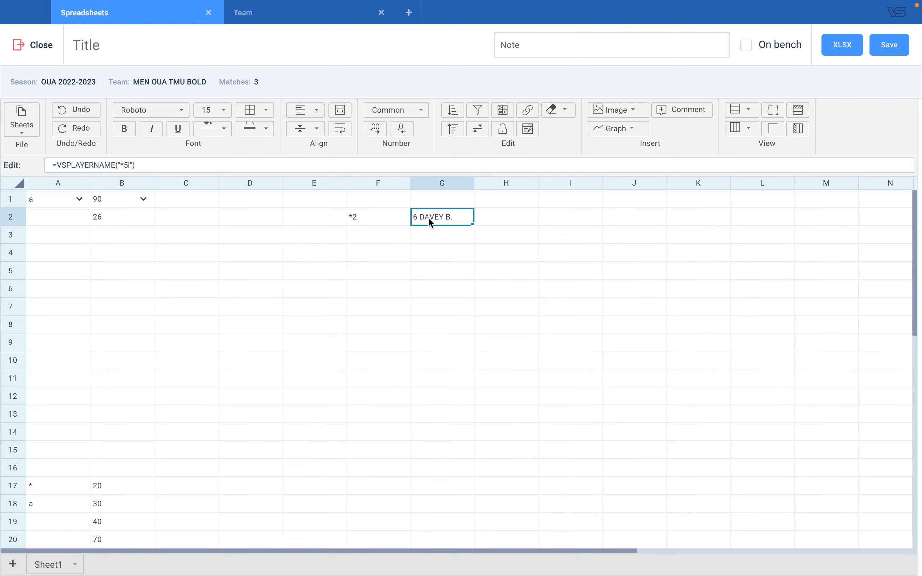
pyautogui.doubleClick(367, 216)
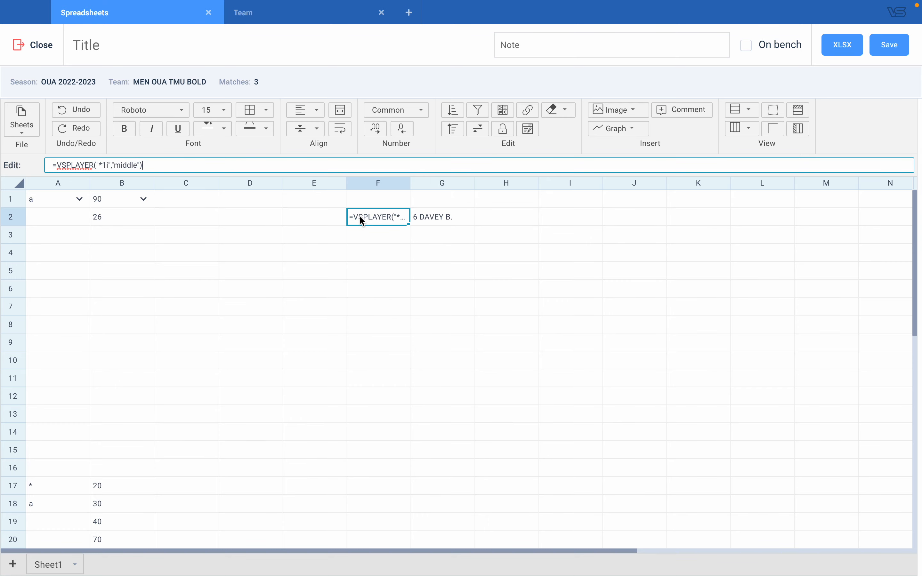
pyautogui.click(377, 197)
pyautogui.click(373, 215)
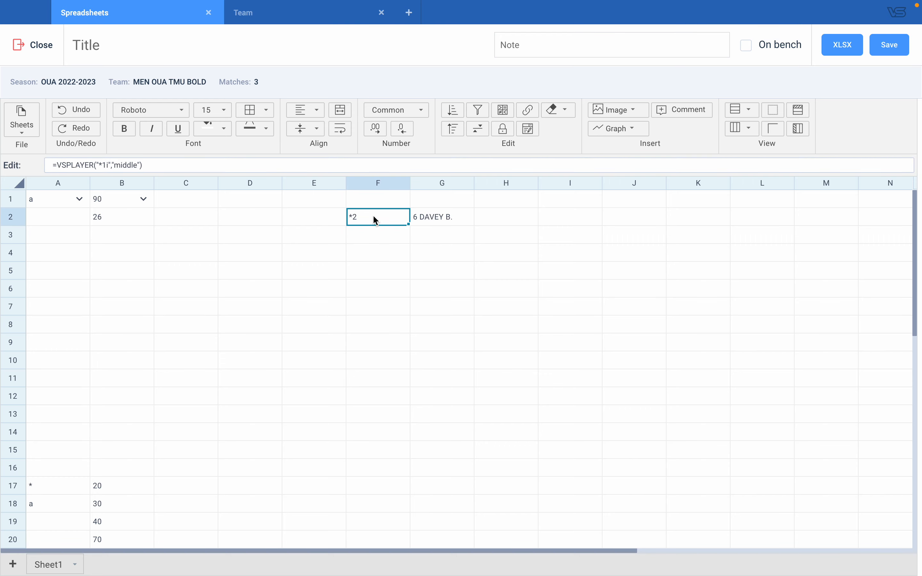
# - Wrap the "*5i" argument of the VSPLAYERNAME formula in G2 inside a VSCELL function
pyautogui.click(430, 219)
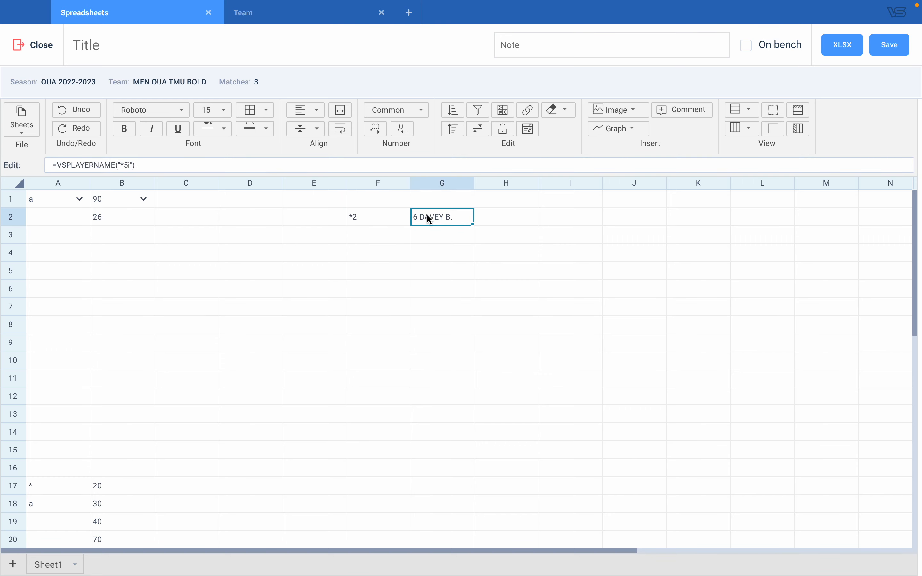
pyautogui.click(132, 166)
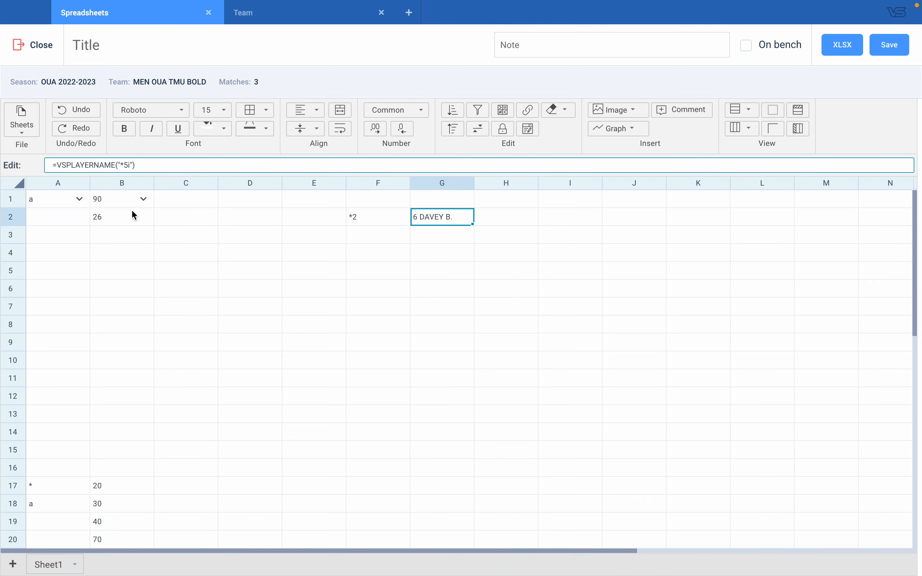
pyautogui.click(124, 164)
pyautogui.write('VSCELL')
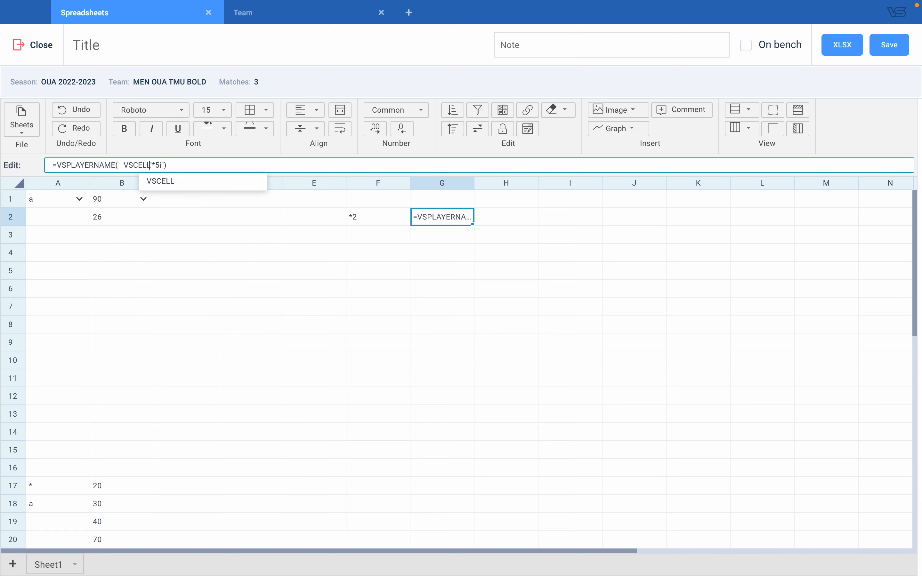
pyautogui.write('(')
pyautogui.press('Right')
pyautogui.press('Right')
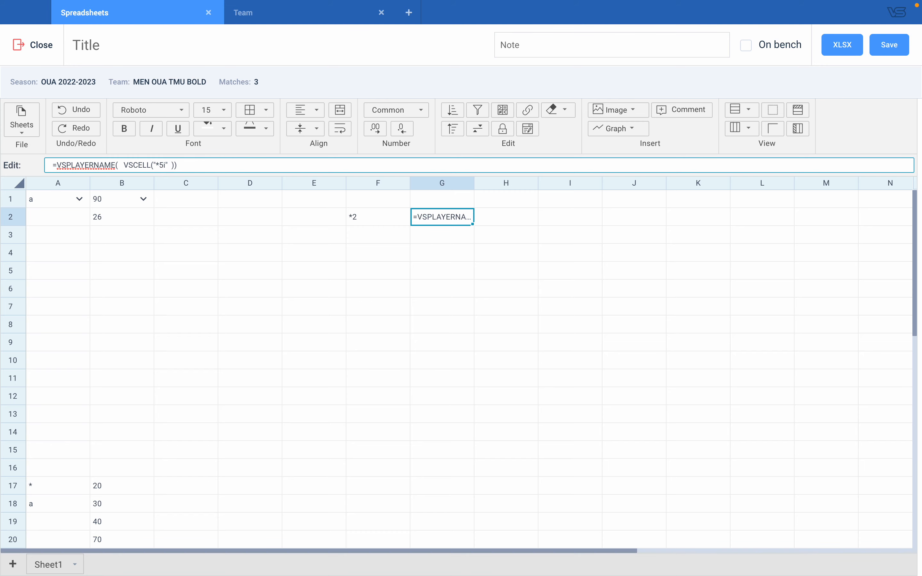
# - Add cell F1 as the second argument of VSCELL in the G2 formula
pyautogui.write(',')
pyautogui.write('$')
pyautogui.write('F')
pyautogui.press('BackSpace')
pyautogui.press('BackSpace')
pyautogui.write('F1')
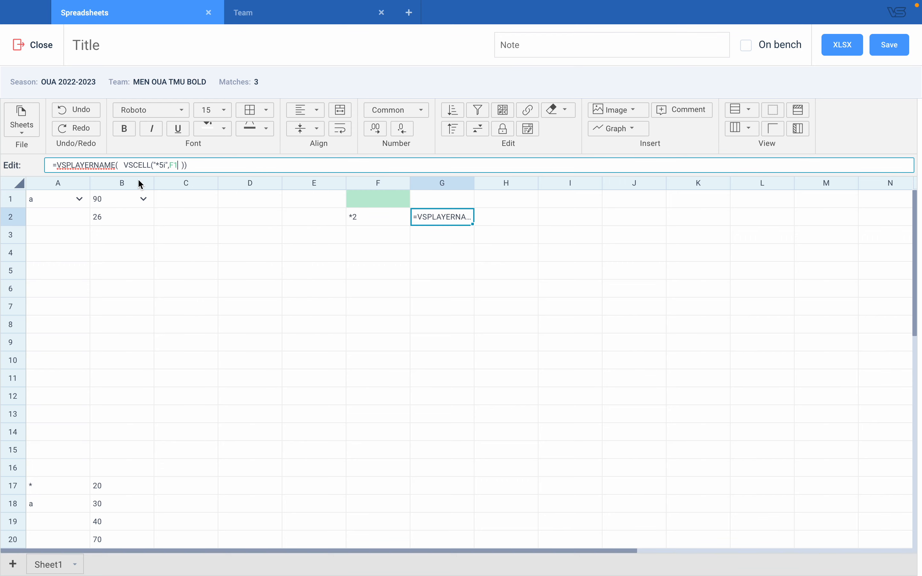
# - Replace the VSCELL pattern in G2 with "(1)i", giving =VSPLAYERNAME( VSCELL("(1)i",F1 )), and commit the formula
pyautogui.click(165, 165)
pyautogui.write('i')
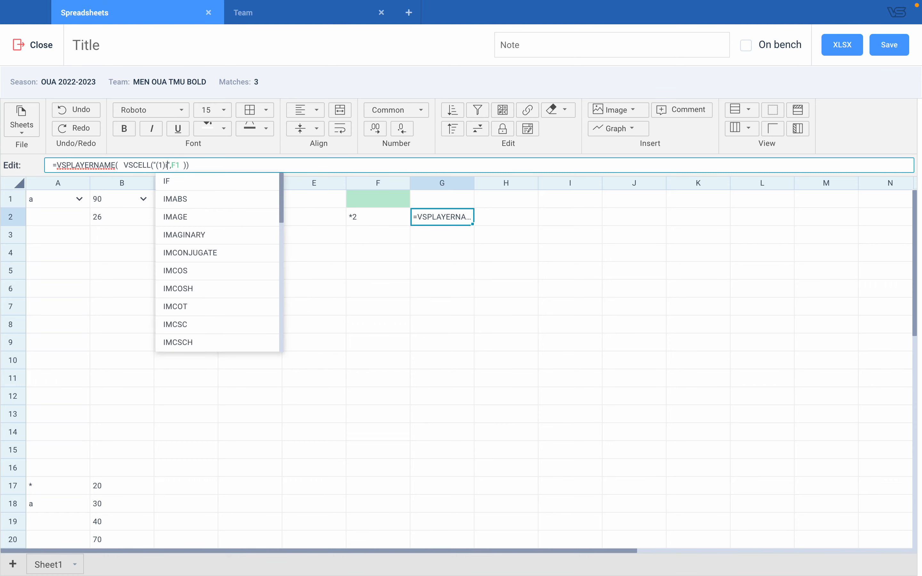
pyautogui.click(194, 165)
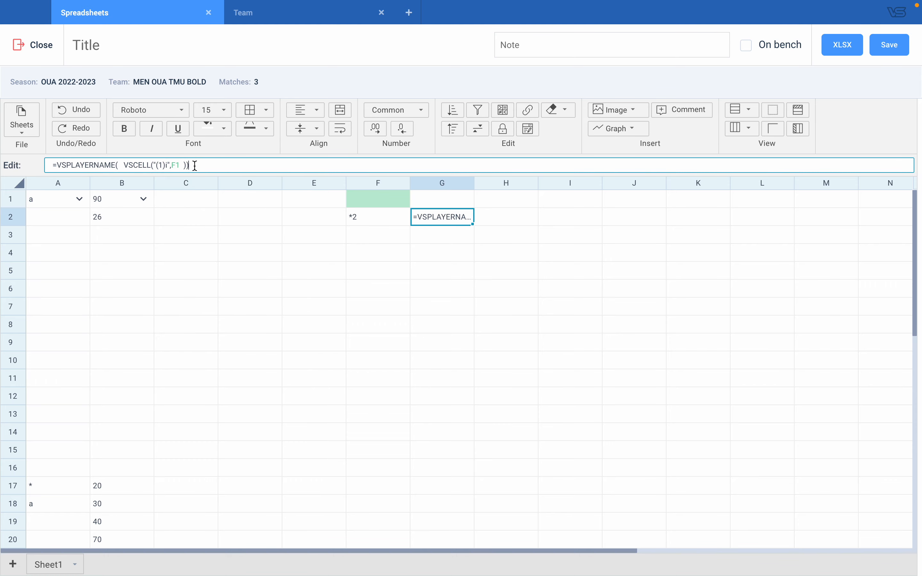
pyautogui.click(210, 163)
pyautogui.press('Return')
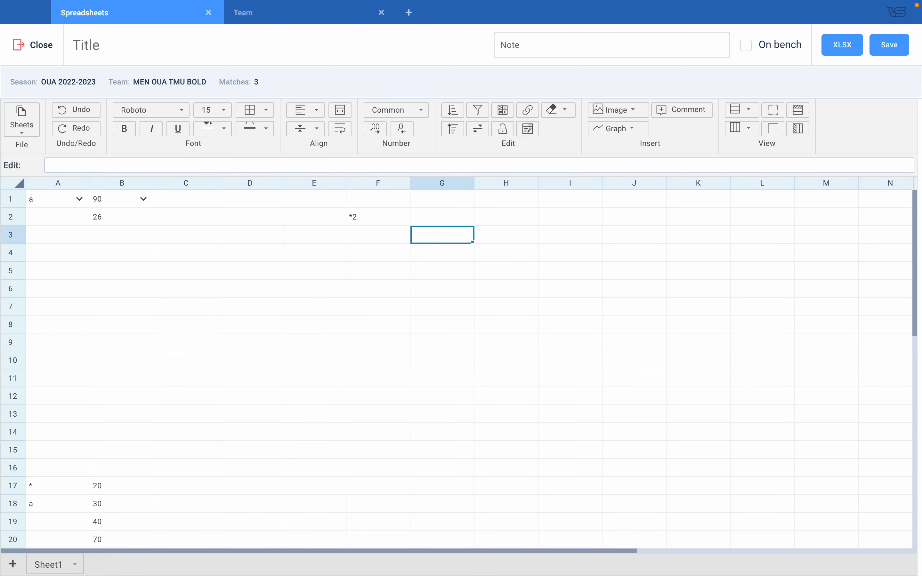
# - Remove the i from G2's VSCELL pattern and close VSCELL right after F1, giving =VSPLAYERNAME( VSCELL("(1)",F1) )
pyautogui.click(430, 219)
pyautogui.click(169, 166)
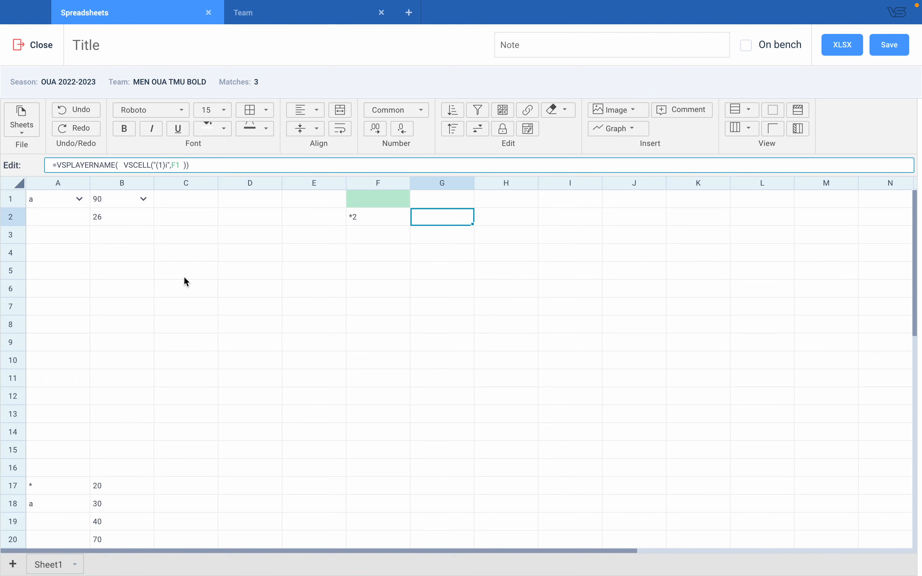
pyautogui.press('BackSpace')
pyautogui.press('Return')
pyautogui.click(438, 219)
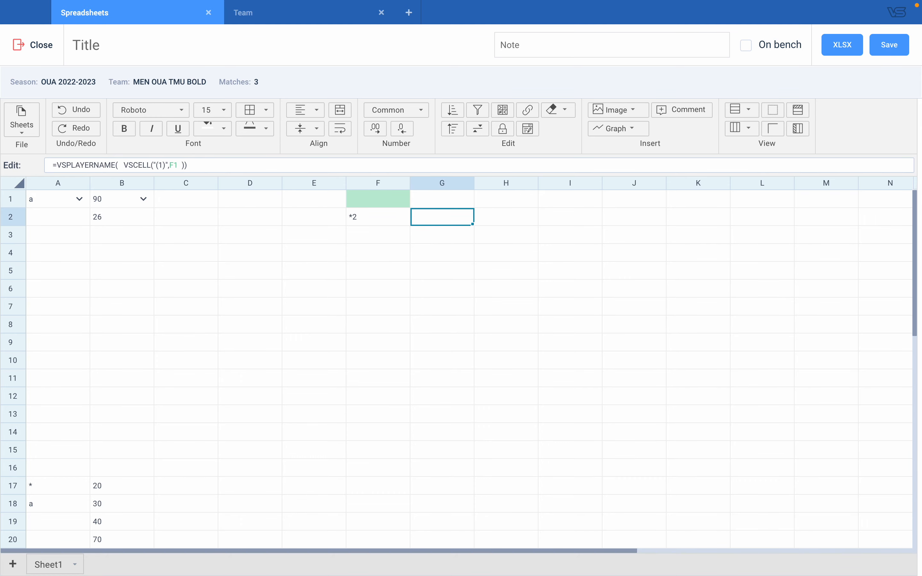
pyautogui.click(182, 166)
pyautogui.write(')')
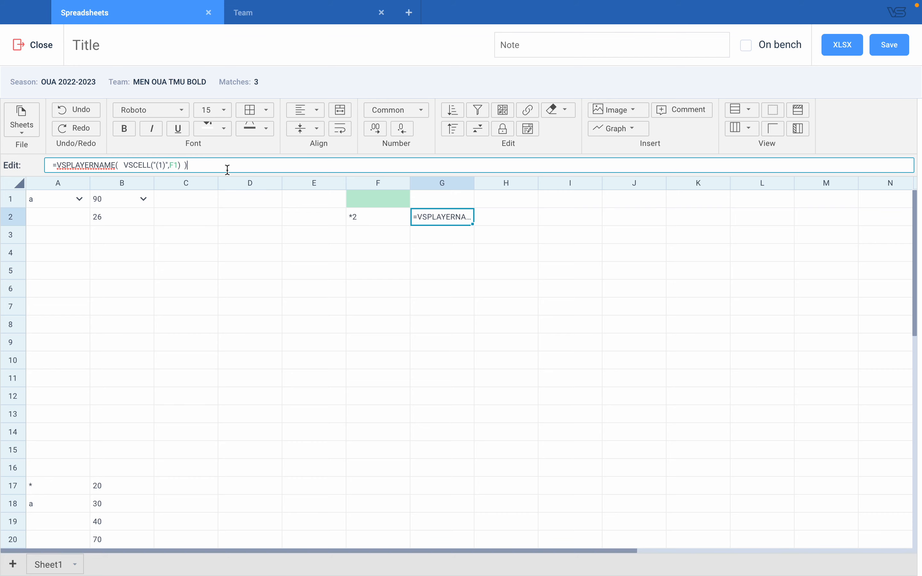
pyautogui.press('Return')
pyautogui.click(429, 219)
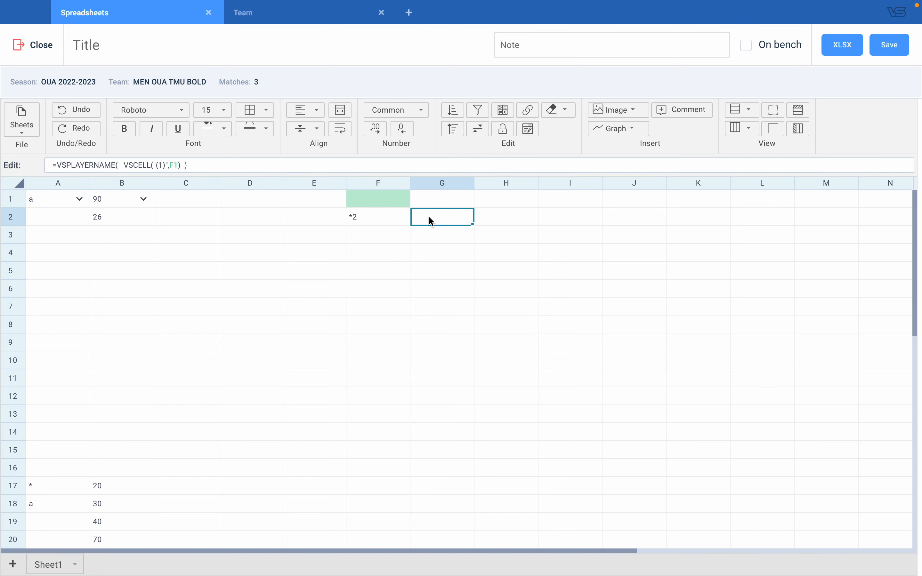
# - Copy the G2 formula into G3 and replace its VSCELL argument with "*2", giving =VSPLAYERNAME( "*2" )
pyautogui.click(361, 220)
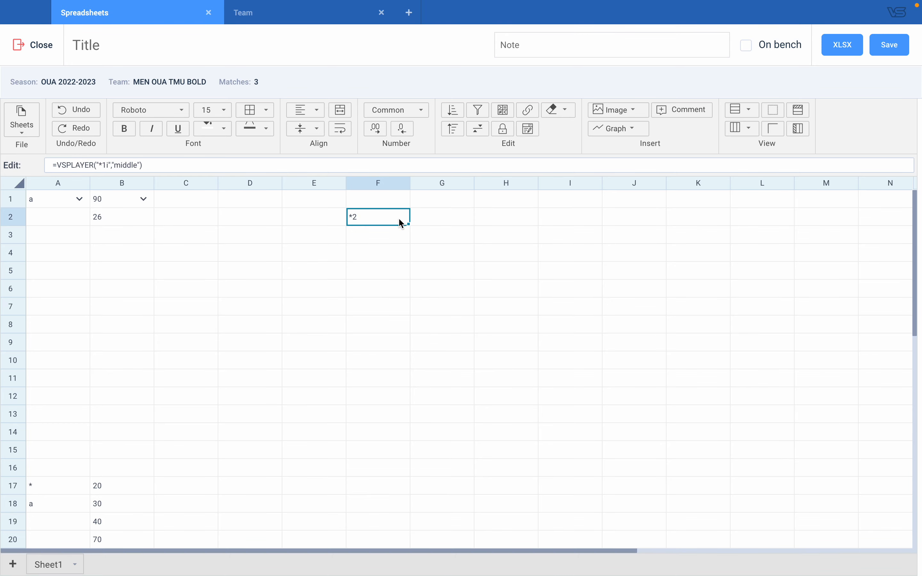
pyautogui.click(439, 218)
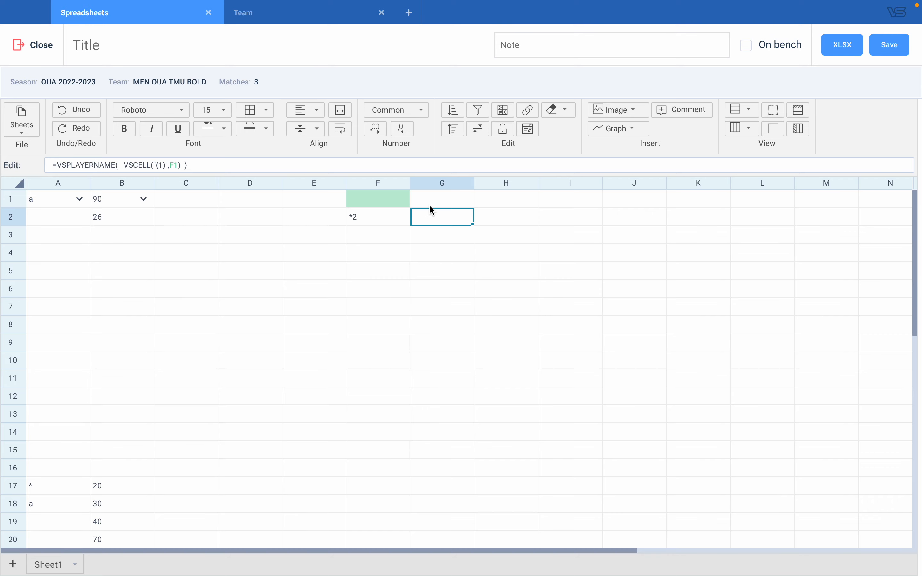
pyautogui.moveTo(191, 165); pyautogui.dragTo(17, 170)
pyautogui.hotkey('ctrl', 'c')
pyautogui.click(434, 246)
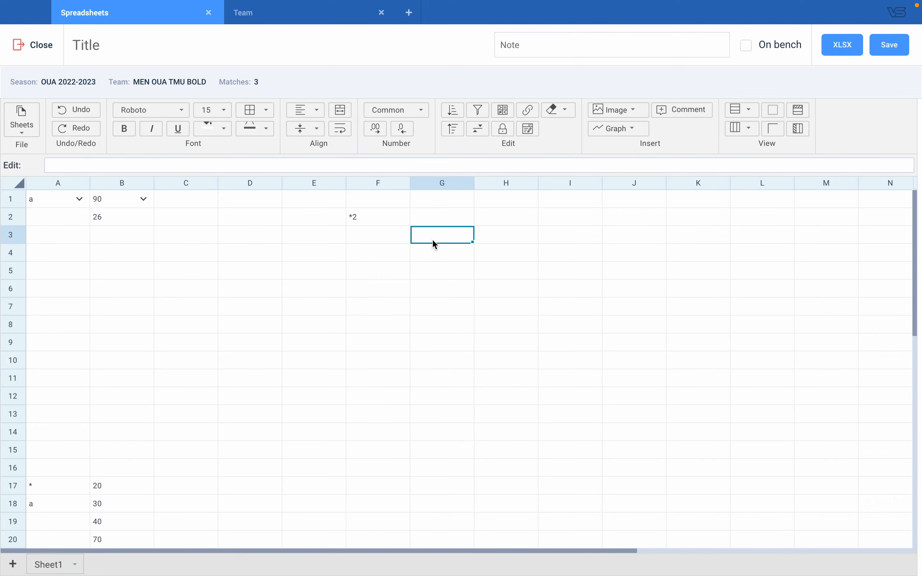
pyautogui.click(73, 166)
pyautogui.hotkey('ctrl', 'v')
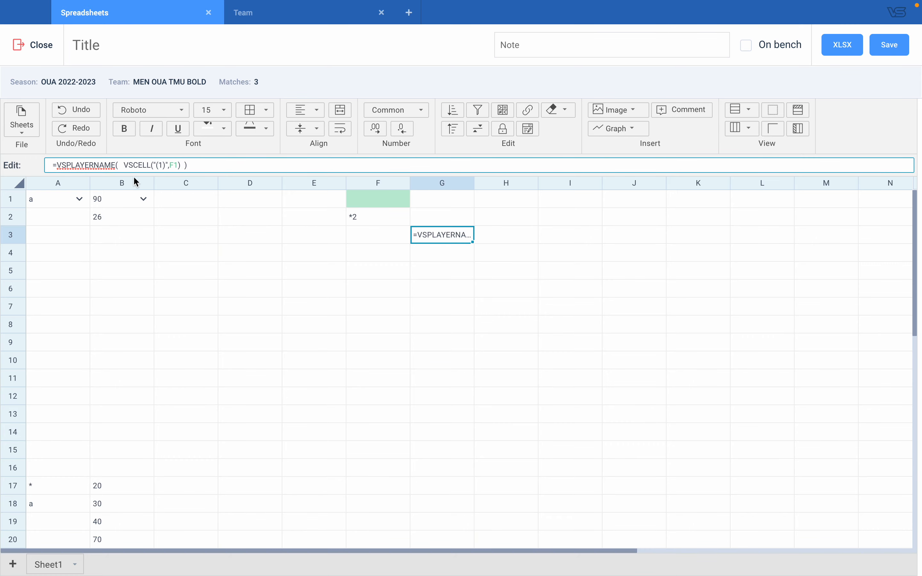
pyautogui.moveTo(181, 165); pyautogui.dragTo(124, 165)
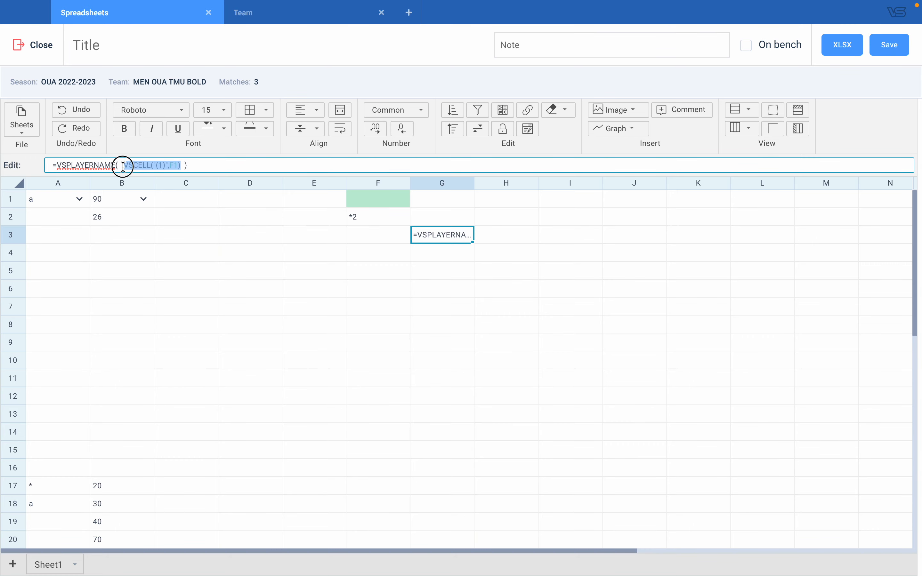
pyautogui.write('"*2')
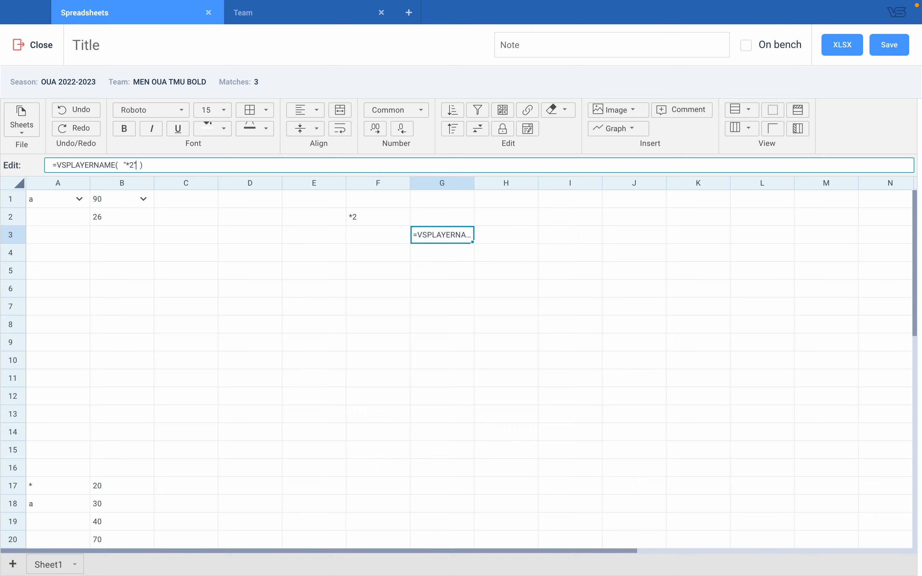
pyautogui.press('Return')
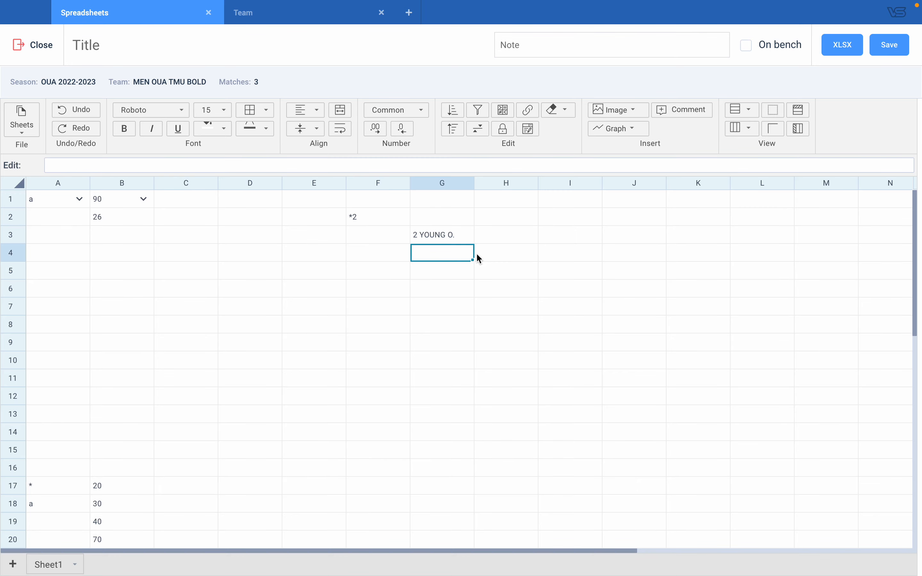
# - Compare the test formula in G3 with the one in G2, and clear cell G3
pyautogui.click(423, 234)
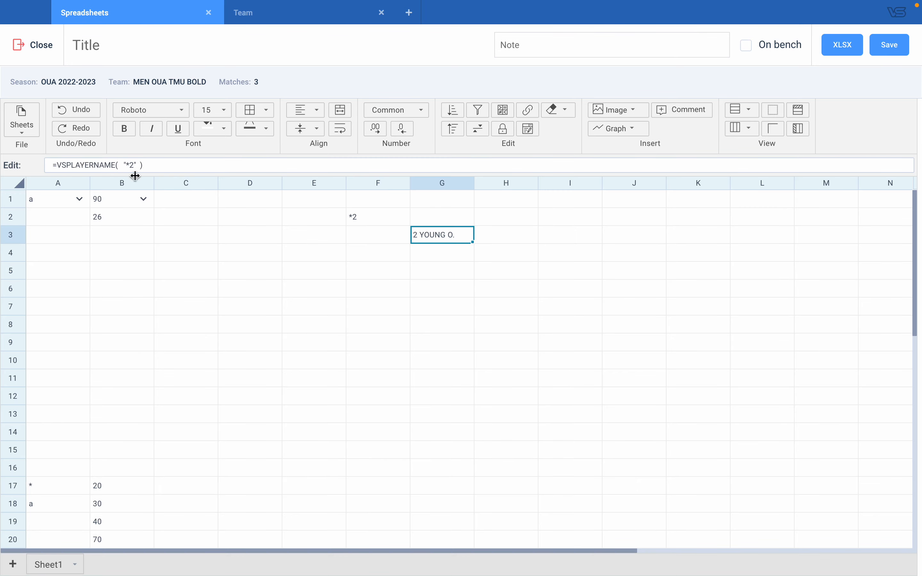
pyautogui.click(425, 227)
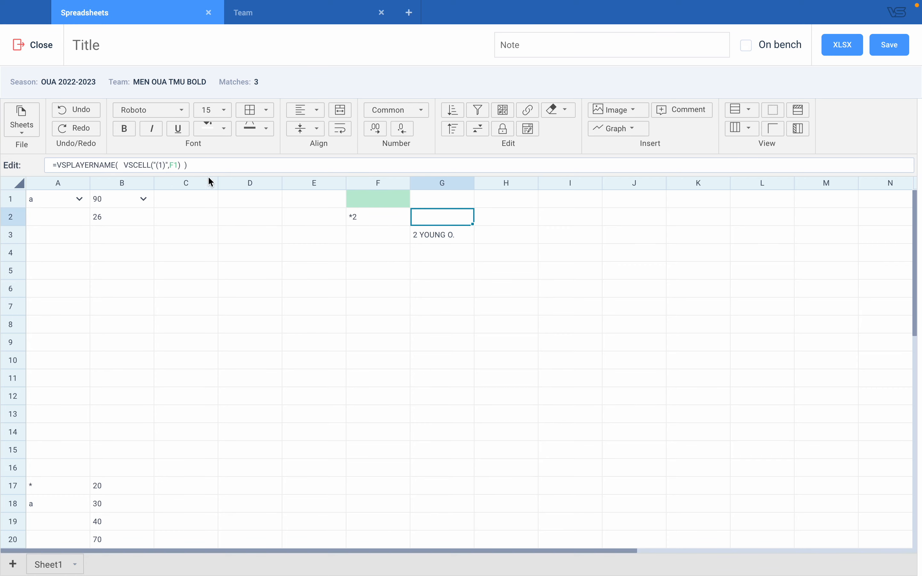
pyautogui.click(436, 237)
pyautogui.press('Delete')
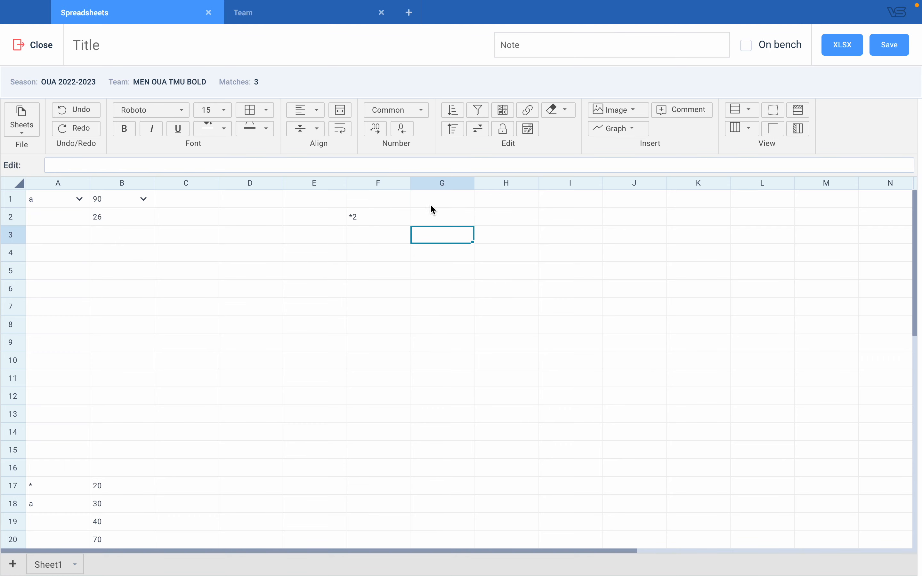
# - Set the cell reference in G2's VSCELL function to F2, giving =VSPLAYERNAME( VSCELL("(1)",F2) )
pyautogui.click(363, 201)
pyautogui.click(362, 216)
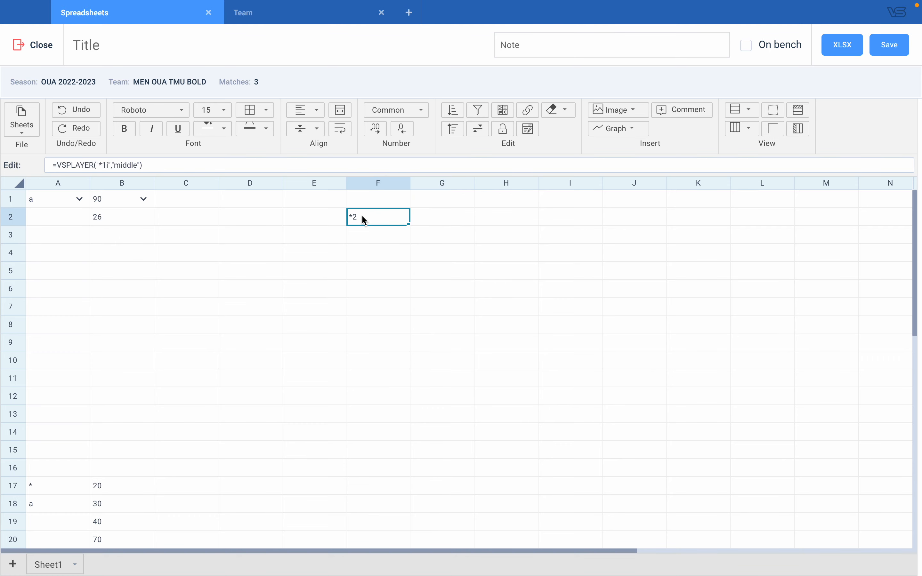
pyautogui.click(442, 212)
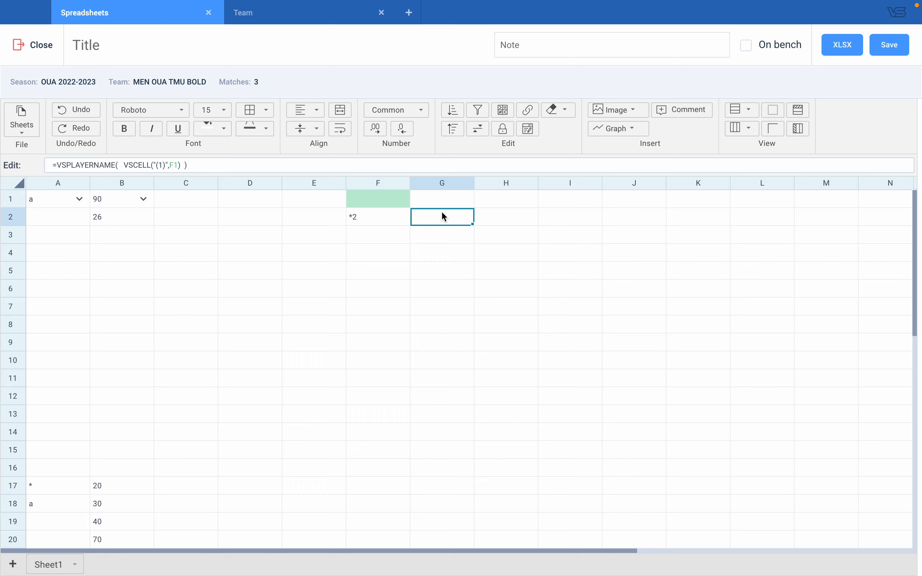
pyautogui.click(178, 165)
pyautogui.press('BackSpace')
pyautogui.write('2')
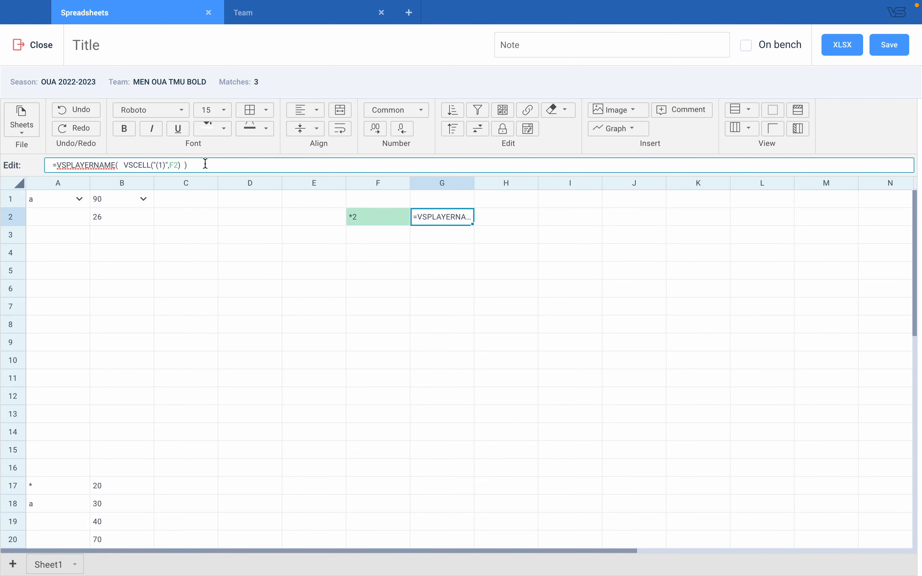
pyautogui.press('Return')
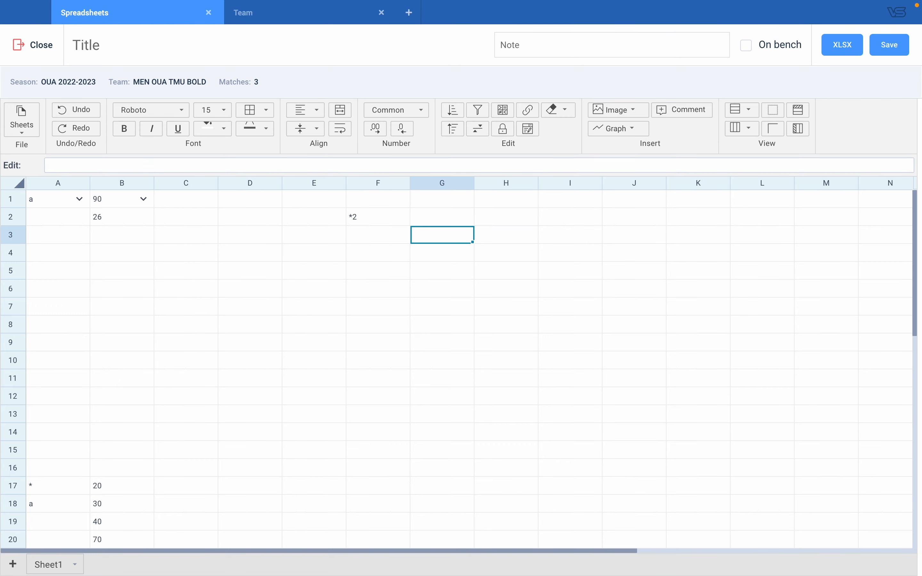
# - Replace the VSCELL argument in G2 with an empty string joined to F2, giving =VSPLAYERNAME( ""&F2 )
pyautogui.click(435, 210)
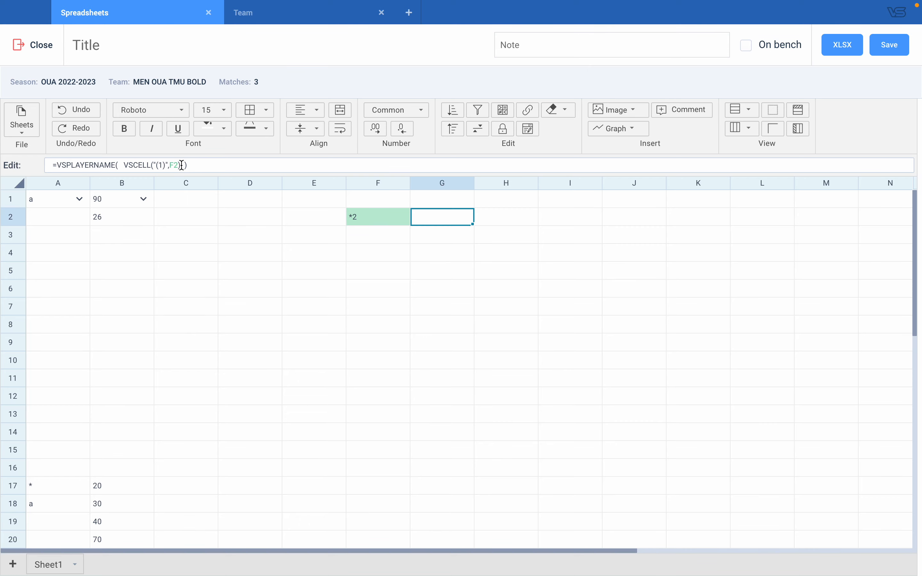
pyautogui.moveTo(182, 165); pyautogui.dragTo(127, 167)
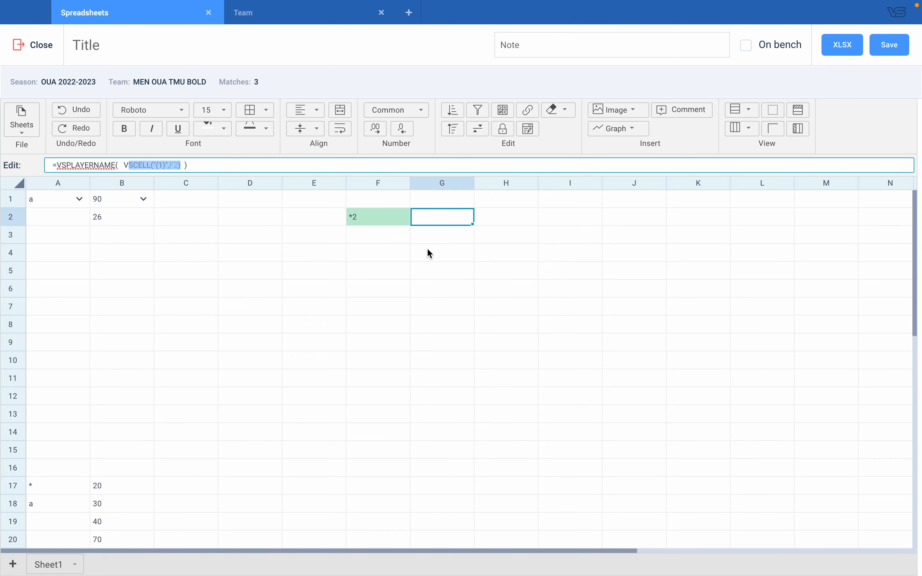
pyautogui.click(162, 165)
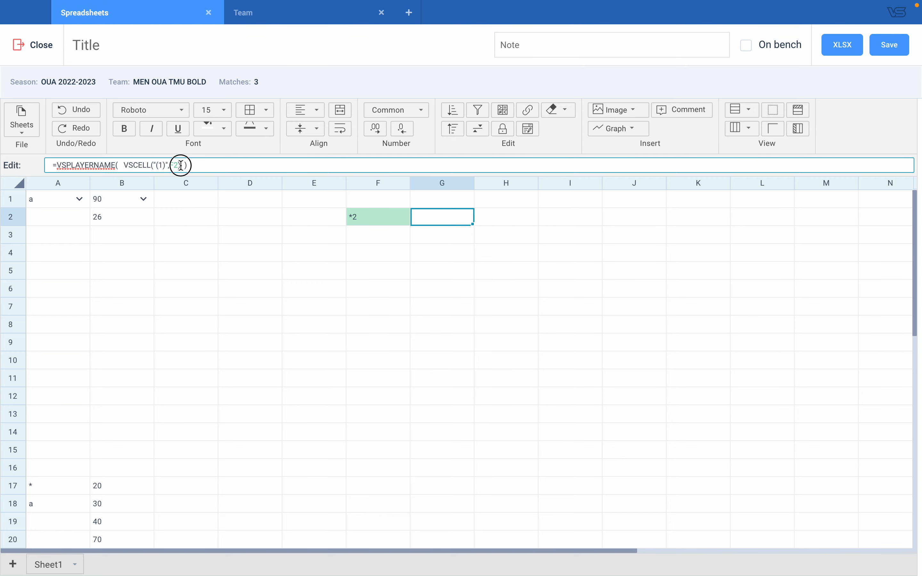
pyautogui.moveTo(181, 165); pyautogui.dragTo(129, 165)
pyautogui.click(157, 166)
pyautogui.press('Delete')
pyautogui.press('Delete')
pyautogui.press('Delete')
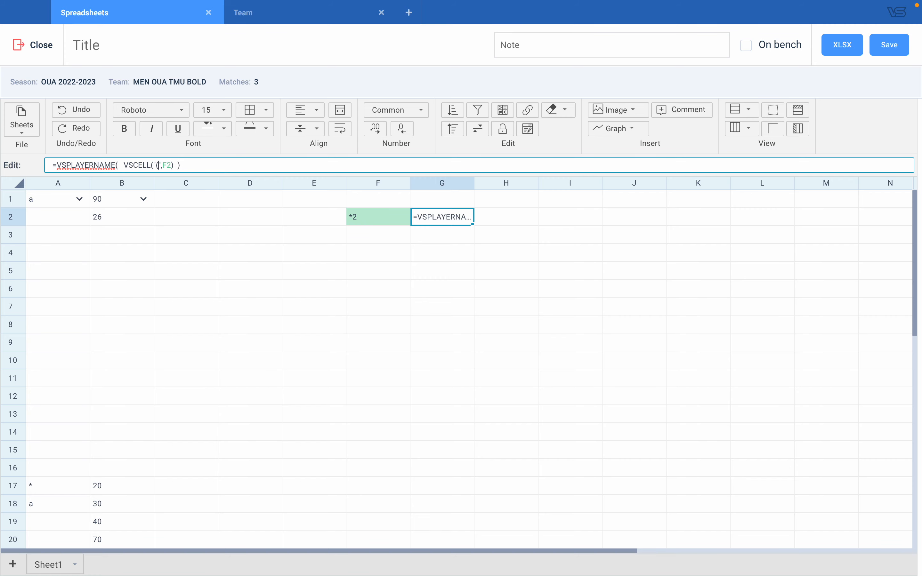
pyautogui.press('Delete')
pyautogui.write('&')
pyautogui.press('BackSpace')
pyautogui.press('BackSpace')
pyautogui.press('BackSpace')
pyautogui.press('BackSpace')
pyautogui.press('BackSpace')
pyautogui.press('BackSpace')
pyautogui.press('BackSpace')
pyautogui.press('Return')
pyautogui.click(422, 217)
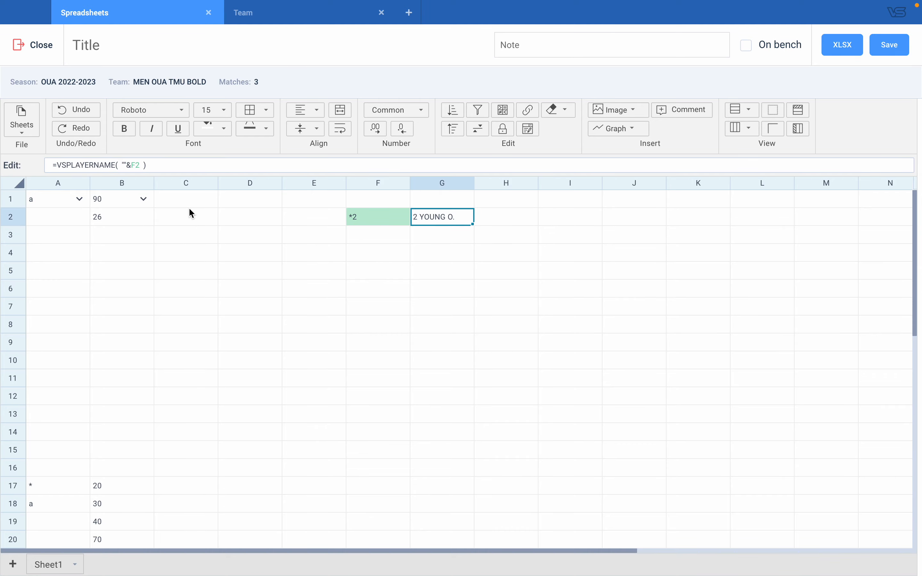
# - Switch to the presentation and go from the VSPLAYER slide to the VSCELL slide about using a cell number as a variable
pyautogui.hotkey('ctrl', 'Left')
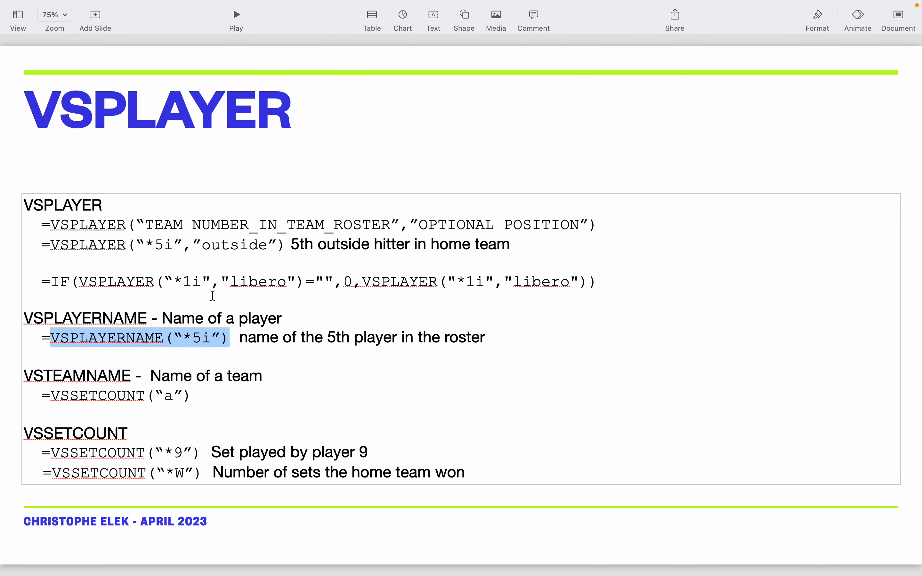
pyautogui.click(54, 318)
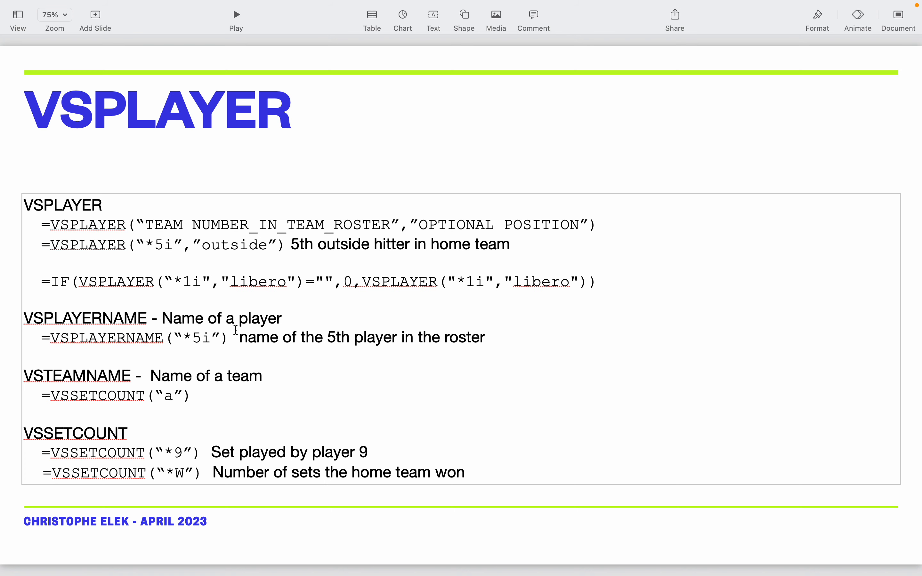
pyautogui.click(266, 551)
pyautogui.press('Down')
pyautogui.press('Down')
pyautogui.press('Down')
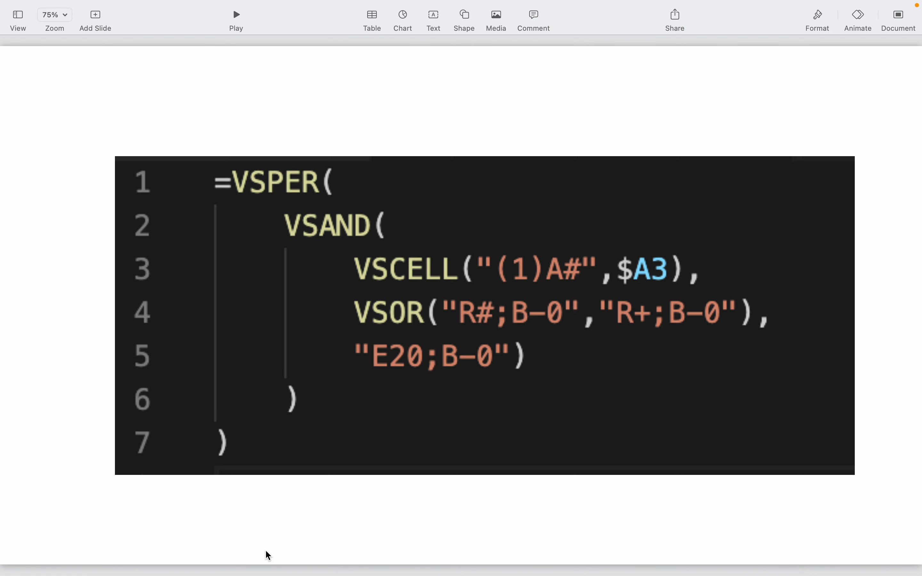
pyautogui.press('Down')
pyautogui.press('Down')
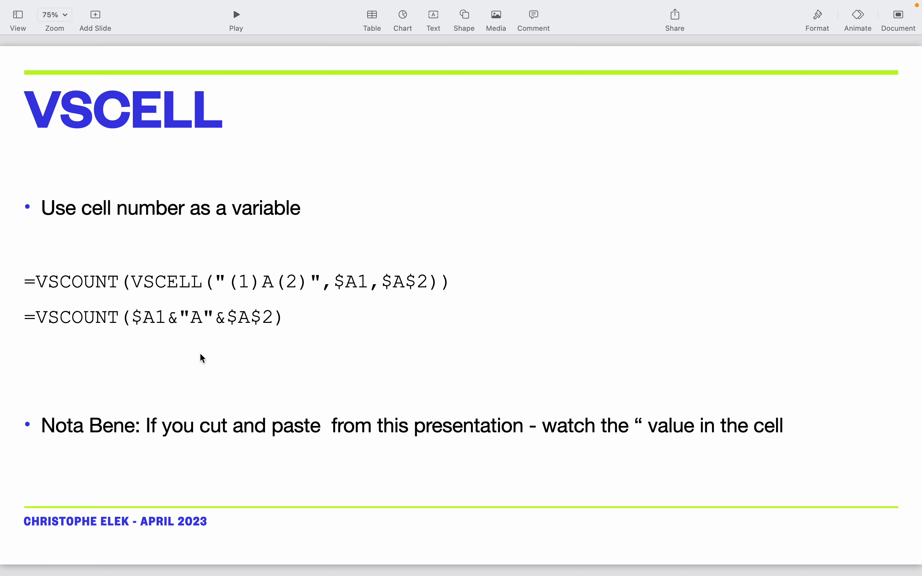
# - Go through the presentation from the VSCELL slide past the Handle Complex Formulas slide to the VSPLAYER slide
pyautogui.click(167, 322)
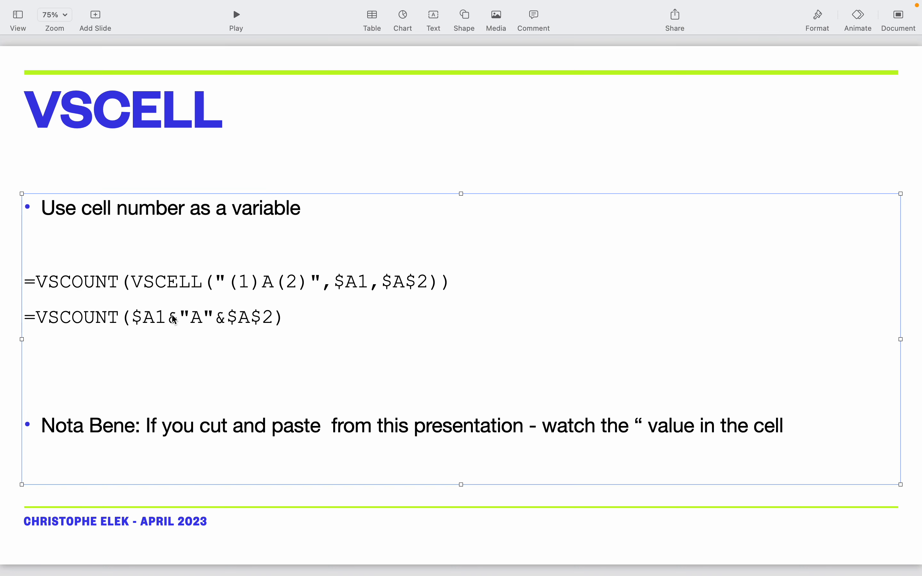
pyautogui.press('Down')
pyautogui.press('Down')
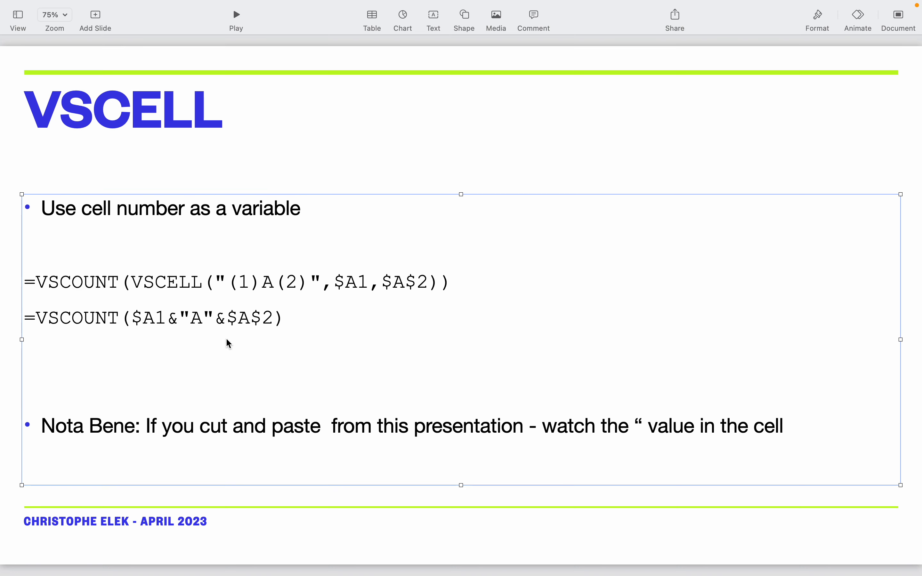
pyautogui.click(281, 539)
pyautogui.press('Down')
pyautogui.press('Down')
pyautogui.press('Down')
pyautogui.press('Down')
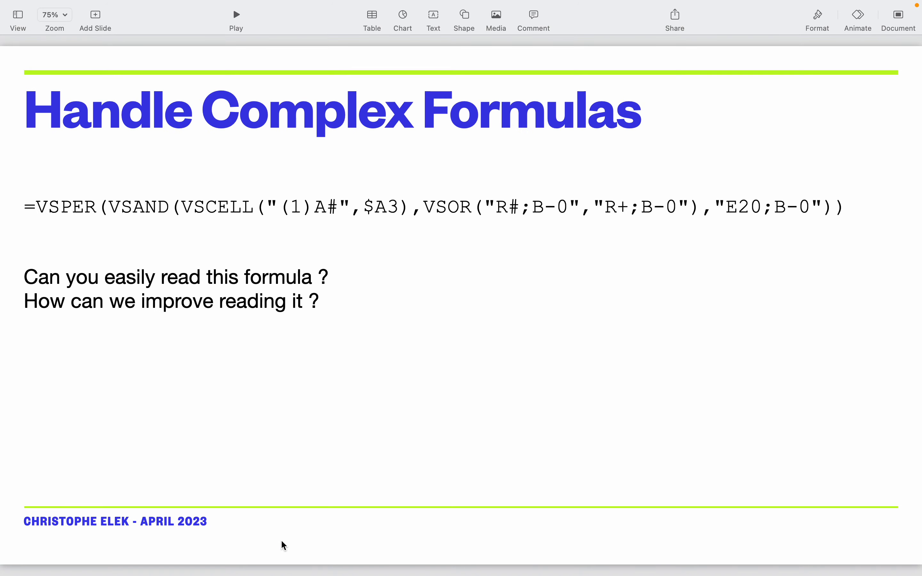
pyautogui.press('Down')
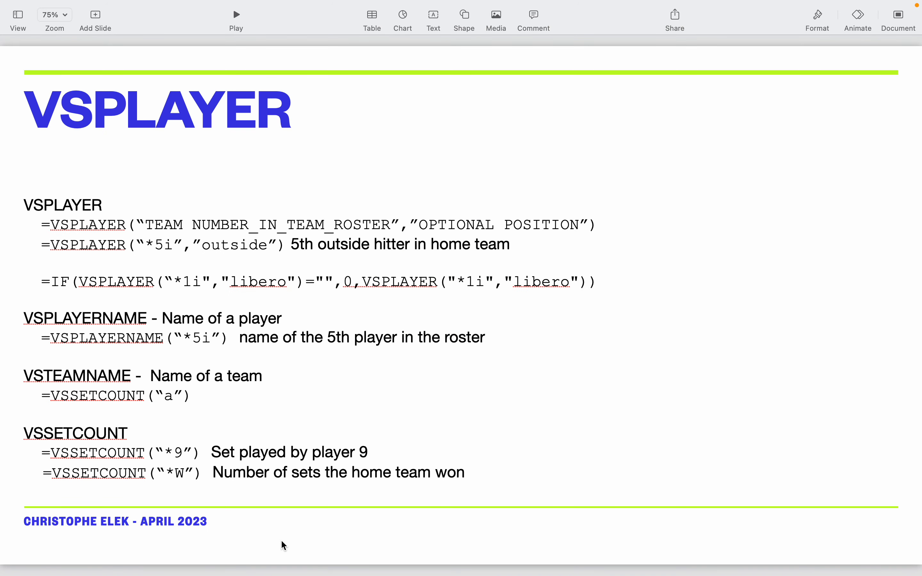
# - Switch to the VolleyStation spreadsheet and copy the player reference and player name formulas from F2:G2 into F3:G3
pyautogui.hotkey('ctrl', 'Right')
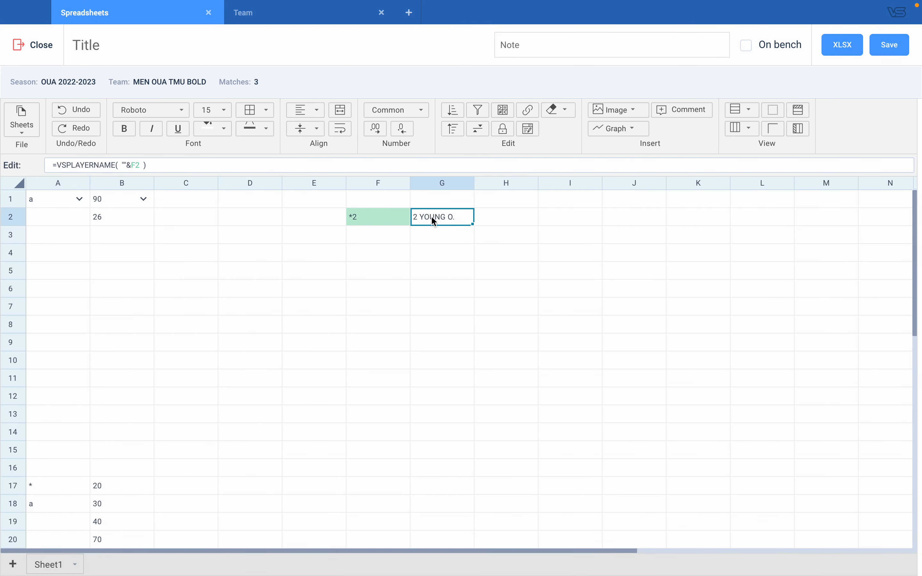
pyautogui.click(377, 220)
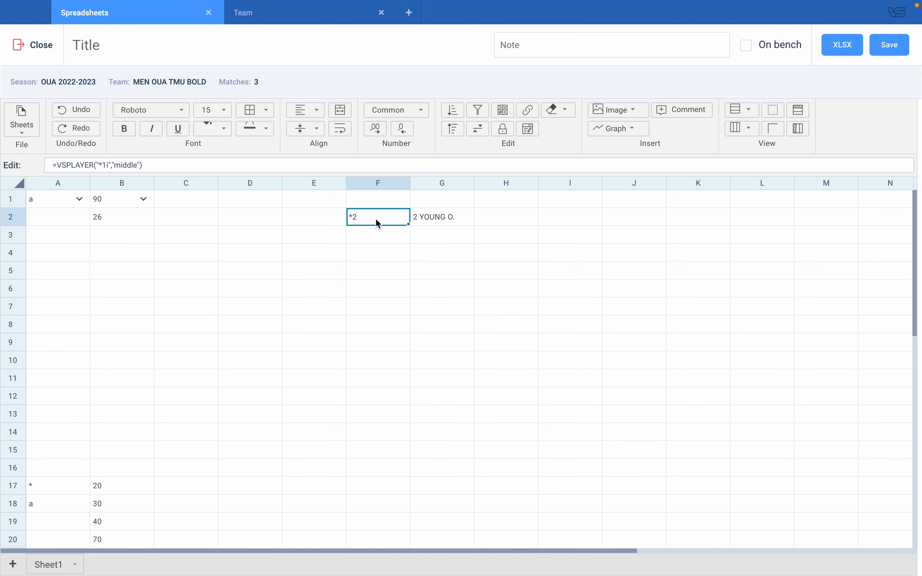
pyautogui.keyDown('shift'); pyautogui.click(442, 221); pyautogui.keyUp('shift')
pyautogui.hotkey('ctrl', 'c')
pyautogui.moveTo(392, 236); pyautogui.dragTo(443, 232)
pyautogui.hotkey('ctrl', 'v')
pyautogui.click(375, 239)
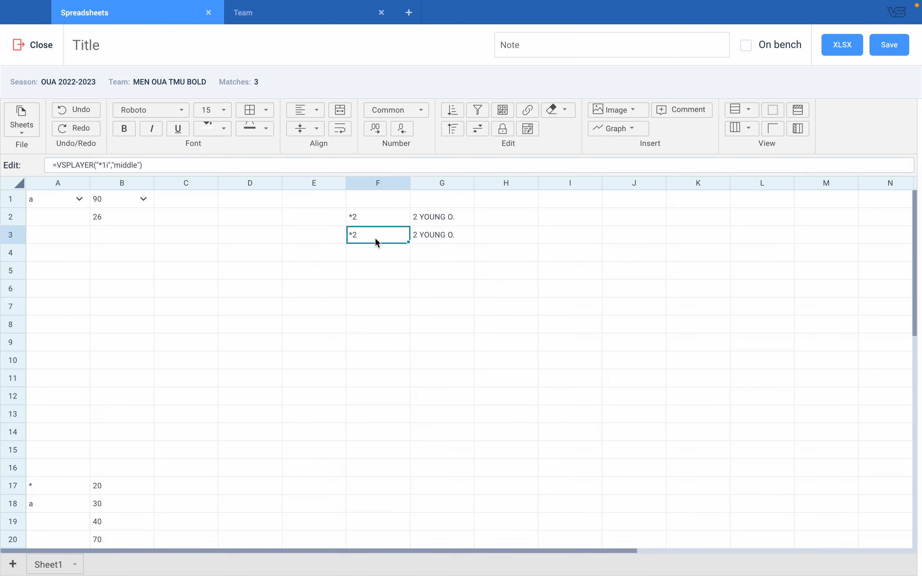
pyautogui.click(445, 237)
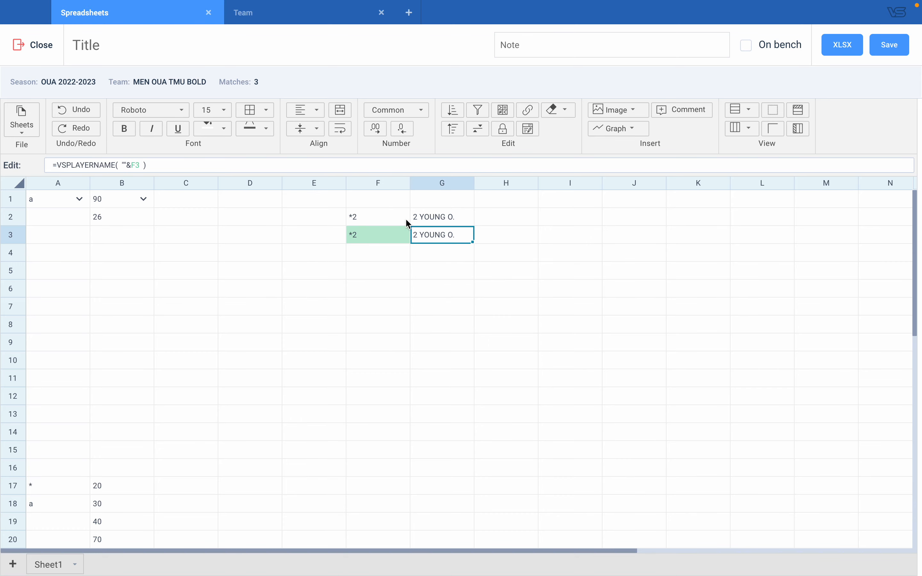
# - Set F3's formula to =VSPLAYER("*2i","middle") and compare it with the formula in F2
pyautogui.click(364, 238)
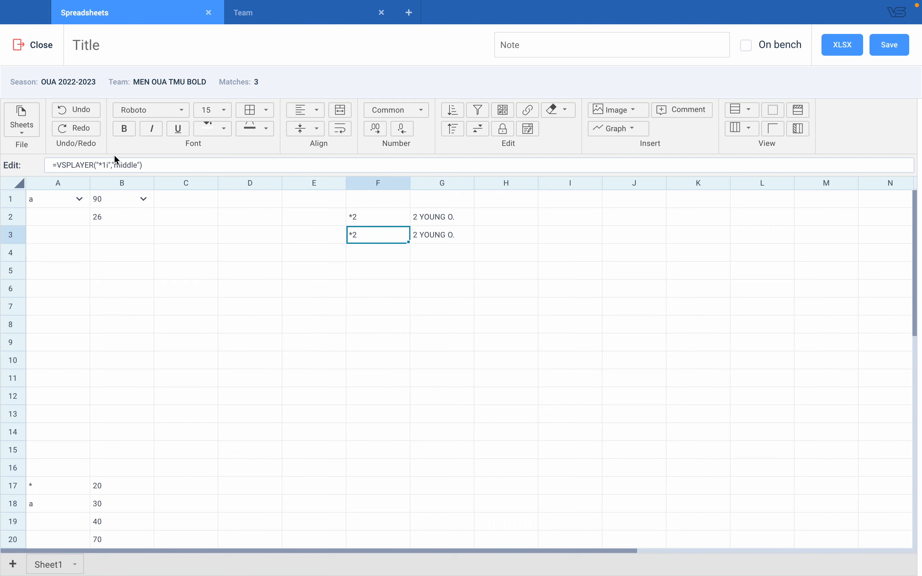
pyautogui.click(106, 164)
pyautogui.press('BackSpace')
pyautogui.write('4')
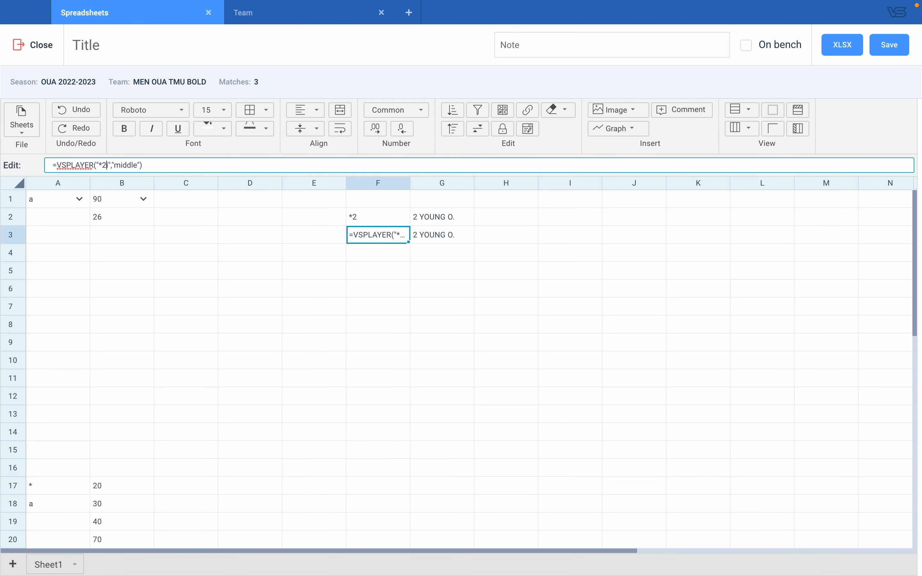
pyautogui.press('Return')
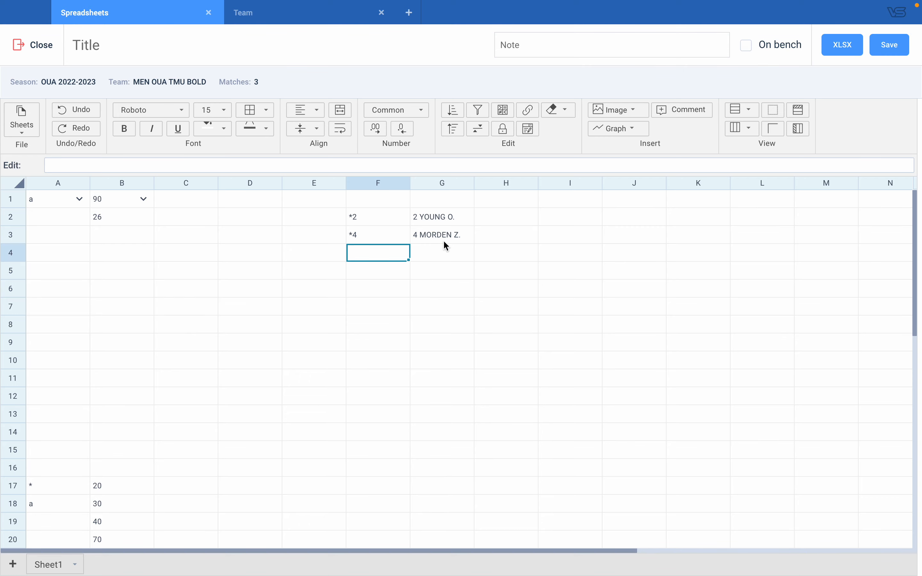
pyautogui.click(354, 214)
pyautogui.click(355, 235)
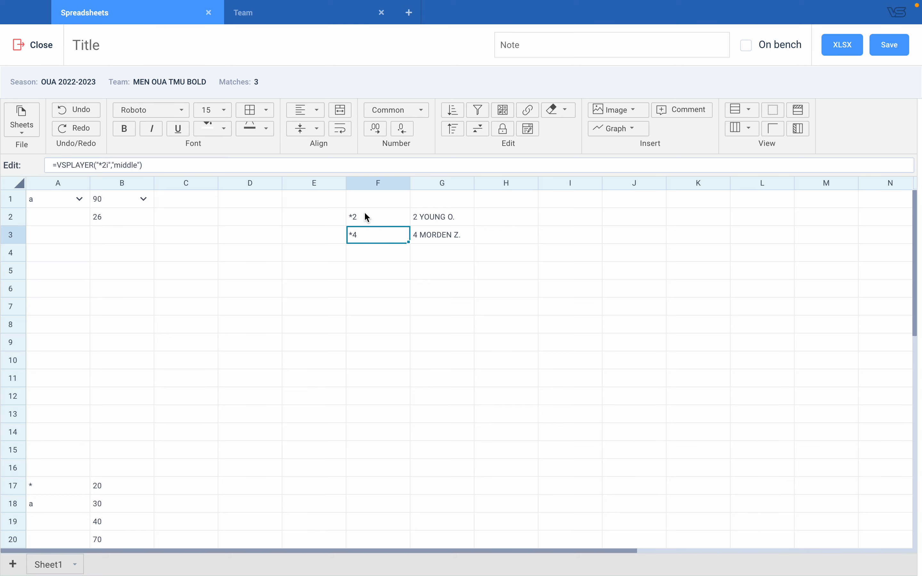
pyautogui.click(363, 221)
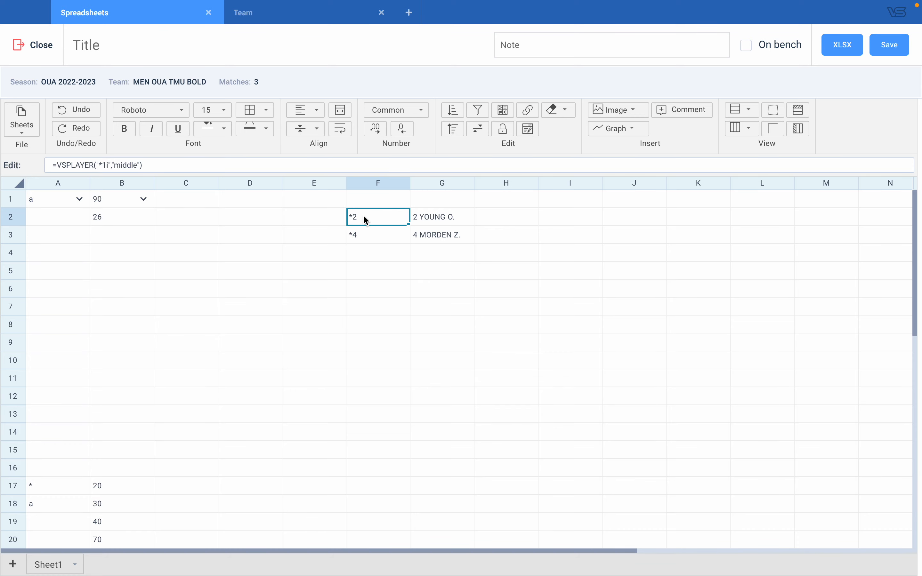
# - Set the match range to team MEN OUA BROCK BADGERS with both matches against MEN OUA GUELPH GRYPHONS, and check F3
pyautogui.click(172, 87)
pyautogui.click(465, 353)
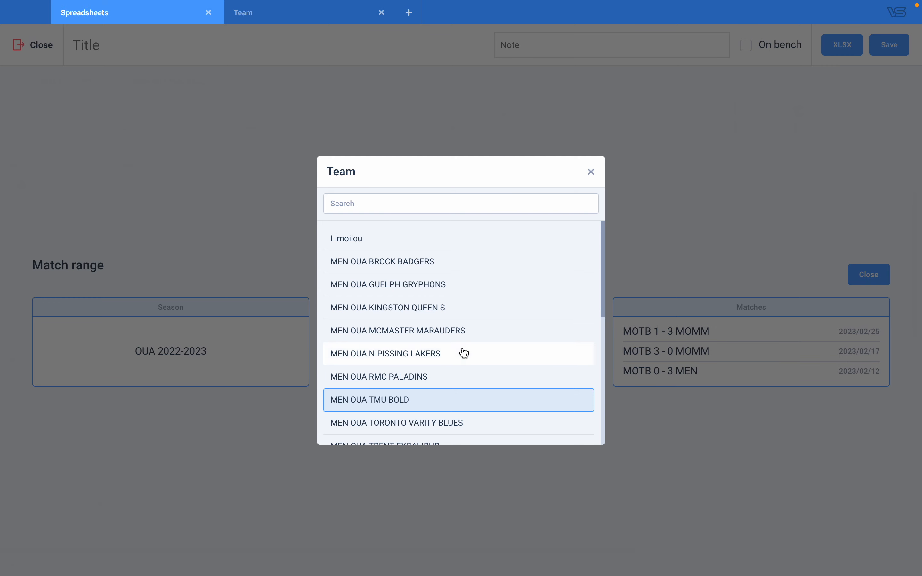
pyautogui.click(400, 262)
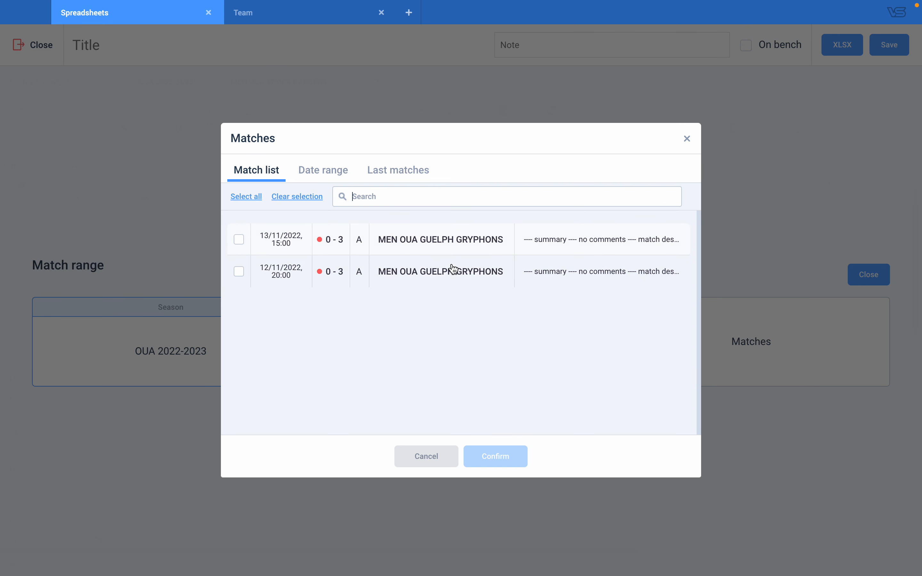
pyautogui.click(422, 240)
pyautogui.click(403, 272)
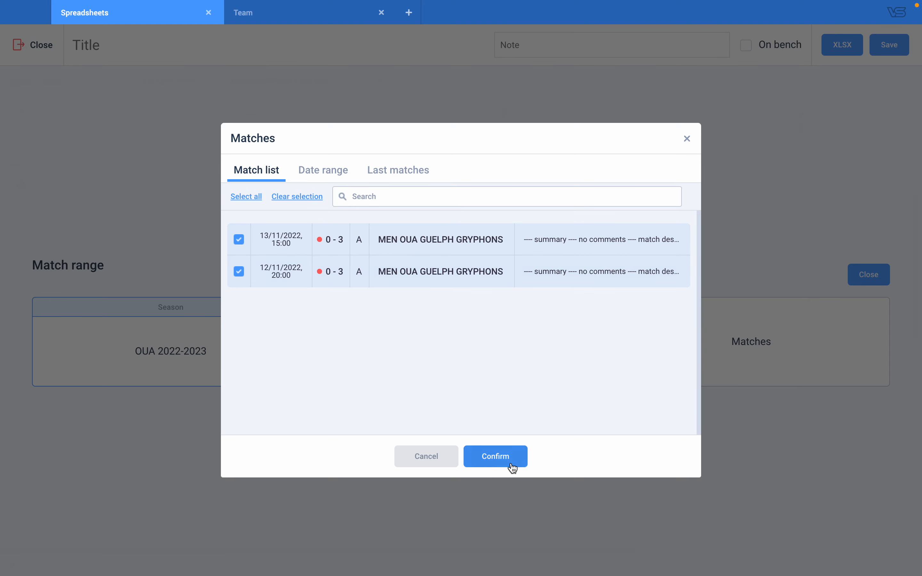
pyautogui.click(512, 465)
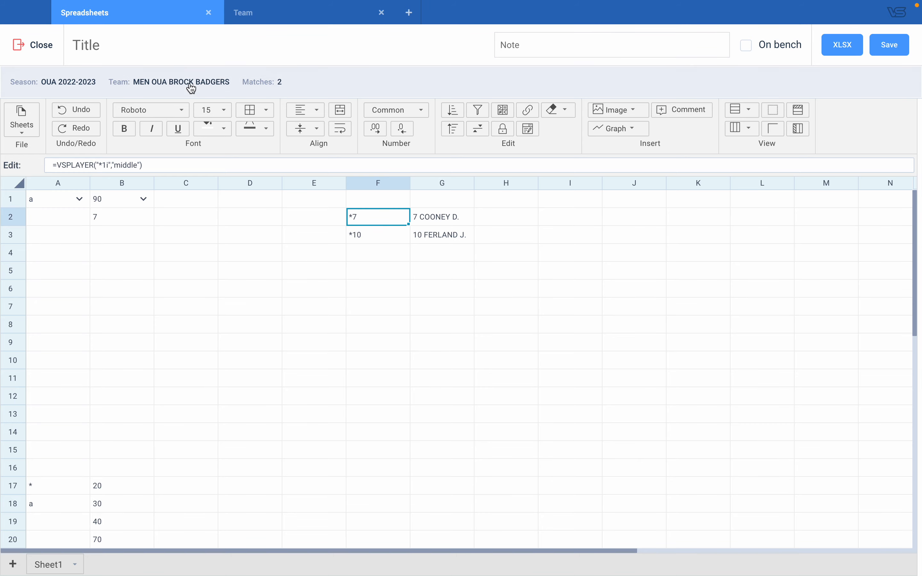
pyautogui.click(364, 240)
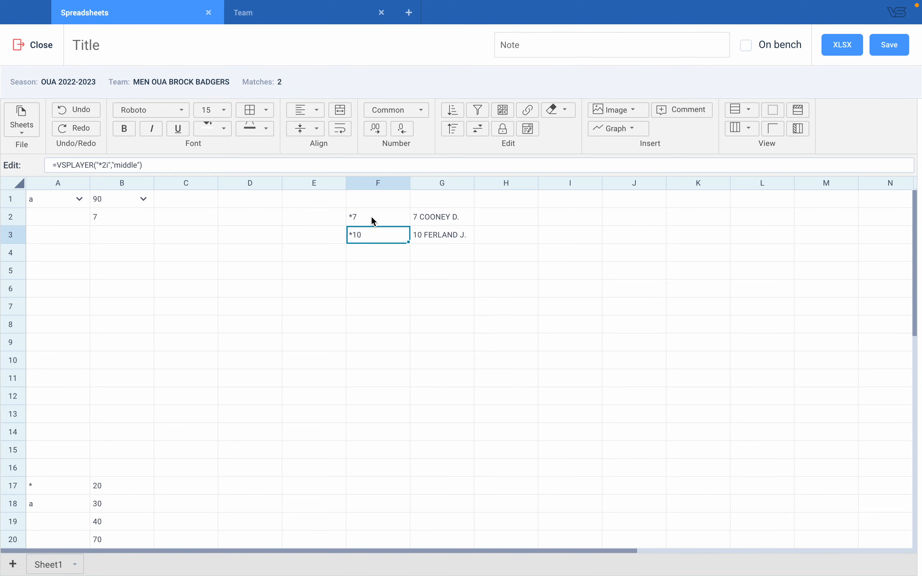
# - Set the match range to team MEN OUA RMC PALADINS with the two MEN OUA TMU BOLD matches, and check F2 and F3
pyautogui.click(175, 86)
pyautogui.click(471, 341)
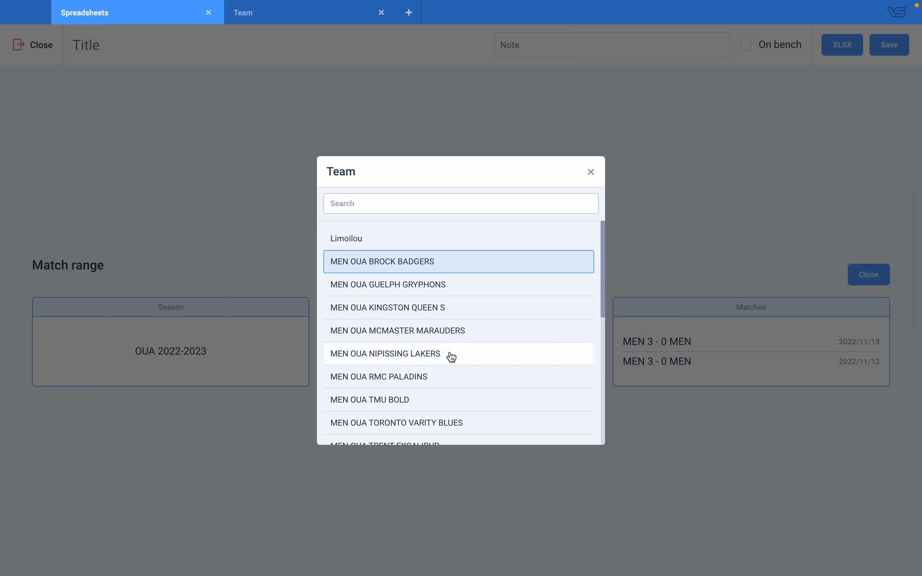
pyautogui.click(453, 378)
pyautogui.click(665, 351)
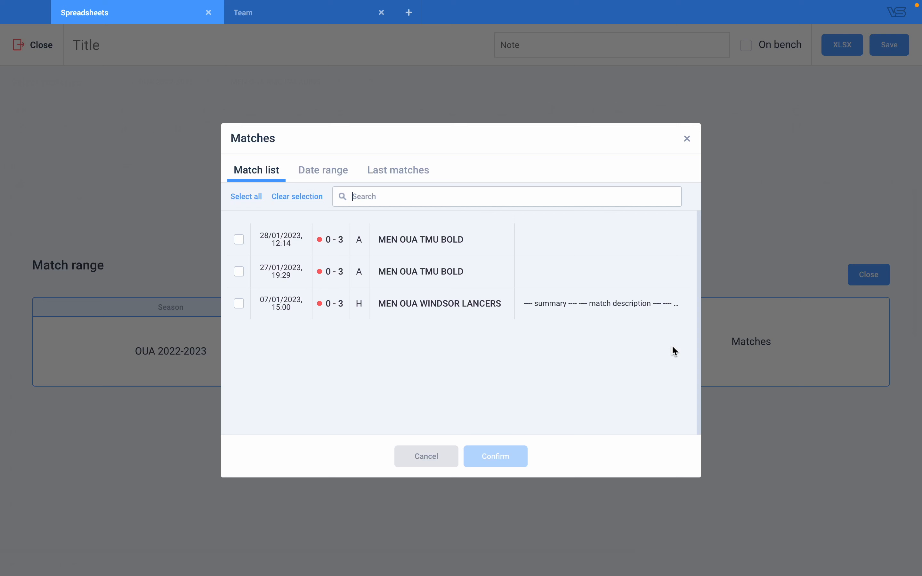
pyautogui.click(349, 248)
pyautogui.click(349, 278)
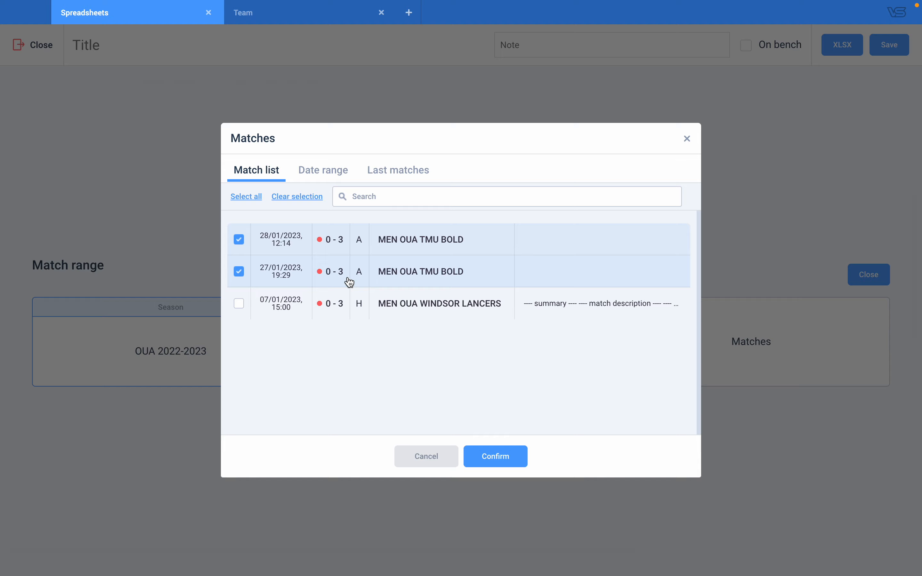
pyautogui.click(489, 456)
pyautogui.click(489, 452)
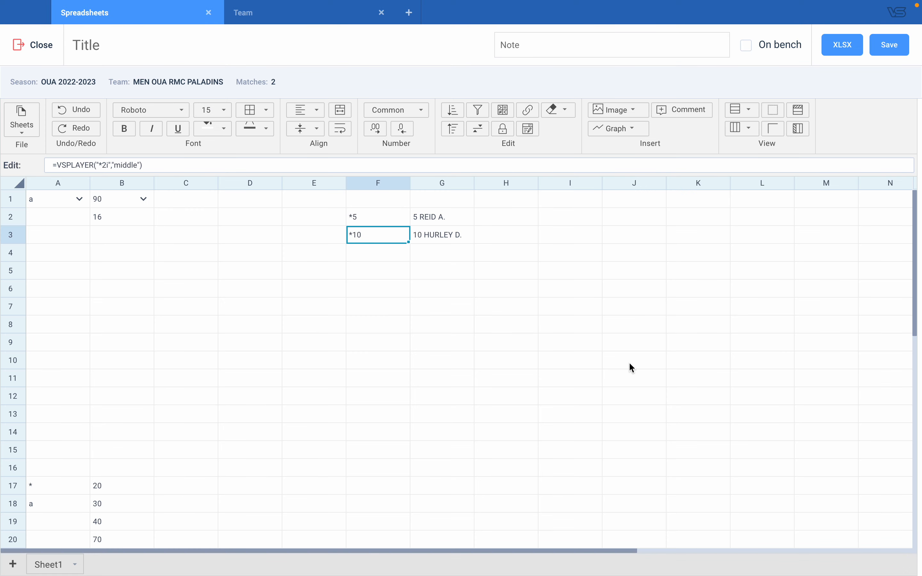
pyautogui.click(363, 219)
pyautogui.click(365, 239)
# - Switch to the presentation and correct the formula under the VSTEAMNAME heading to =VSTEAMNAME(“a”)
pyautogui.hotkey('ctrl', 'Right')
pyautogui.hotkey('ctrl', 'Left')
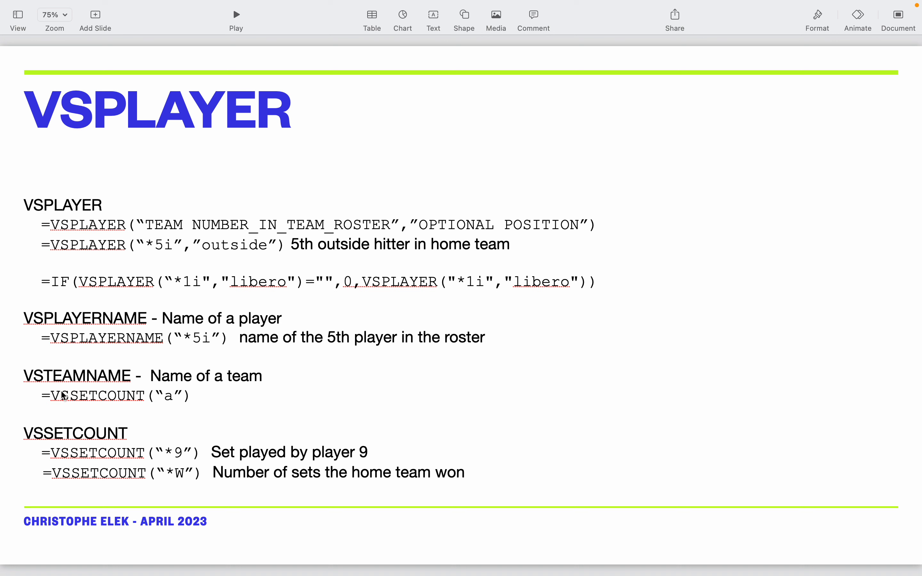
pyautogui.click(67, 385)
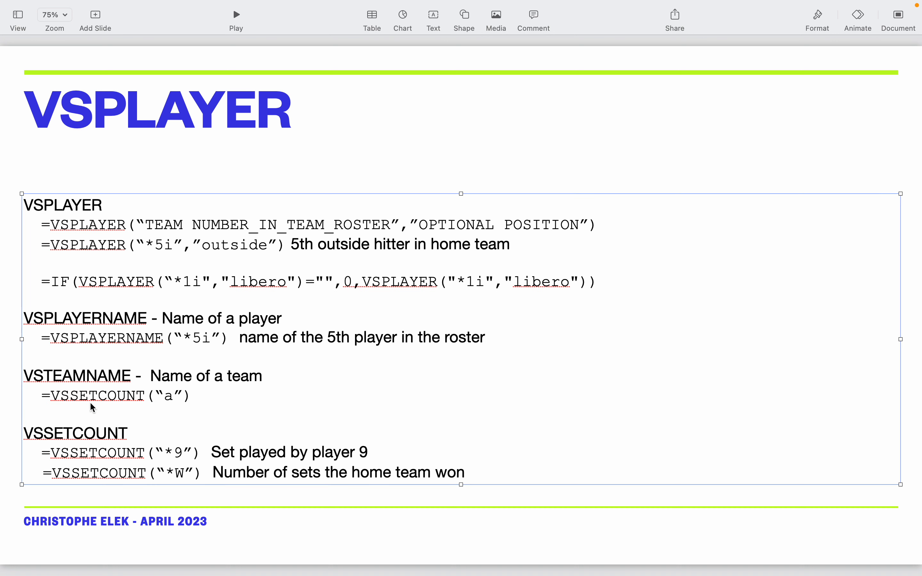
pyautogui.click(81, 395)
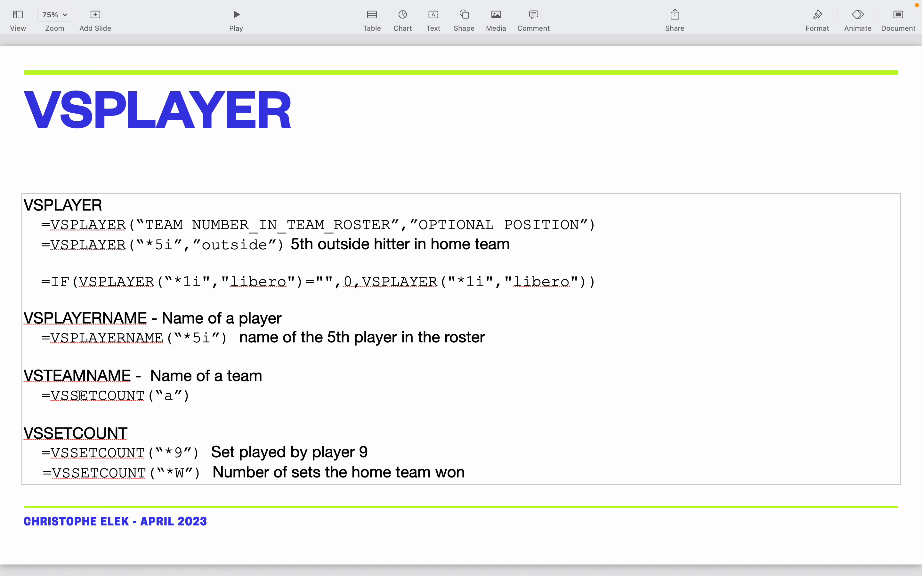
pyautogui.doubleClick(80, 396)
pyautogui.write('VSTEAMNAME')
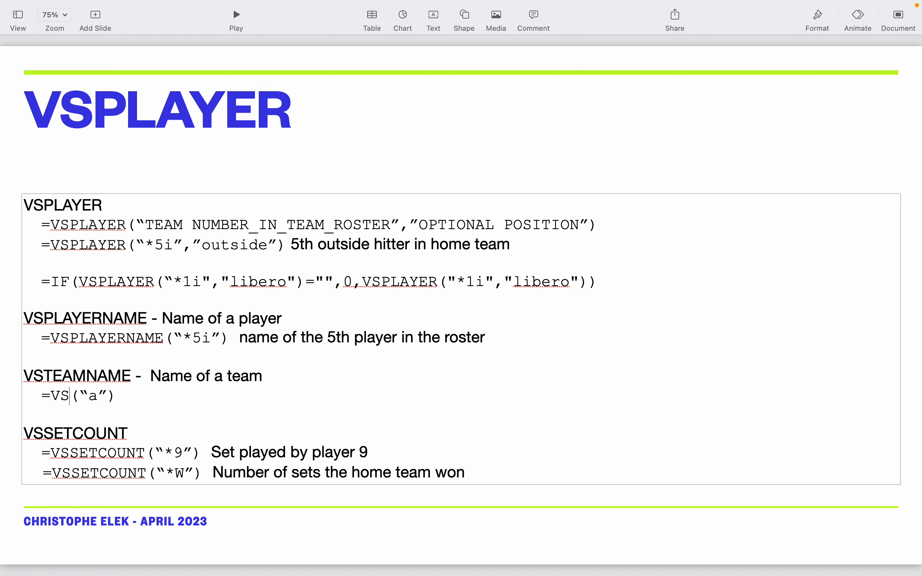
pyautogui.click(70, 395)
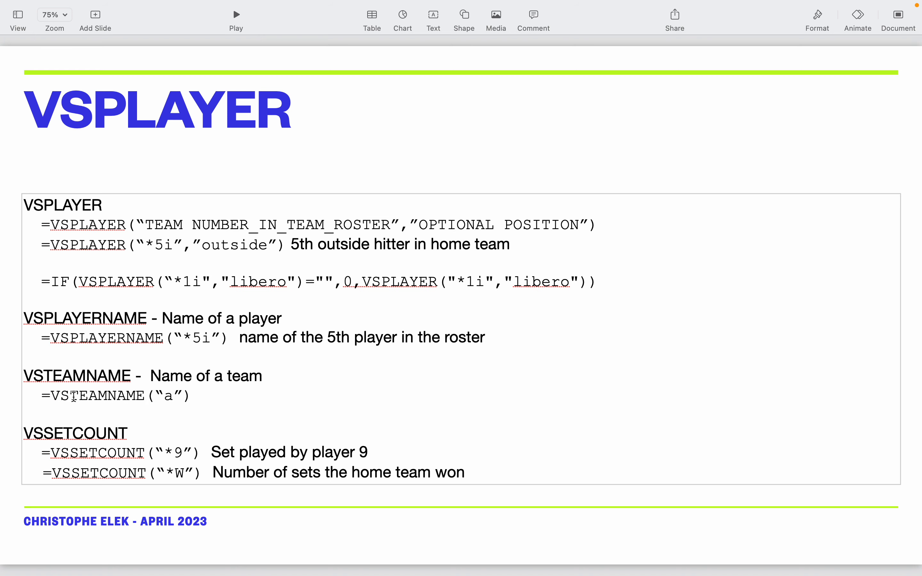
# - Switch to the VolleyStation spreadsheet and enter the home team name formula =VSTEAMNAME("*") in F5
pyautogui.press('super+Tab')
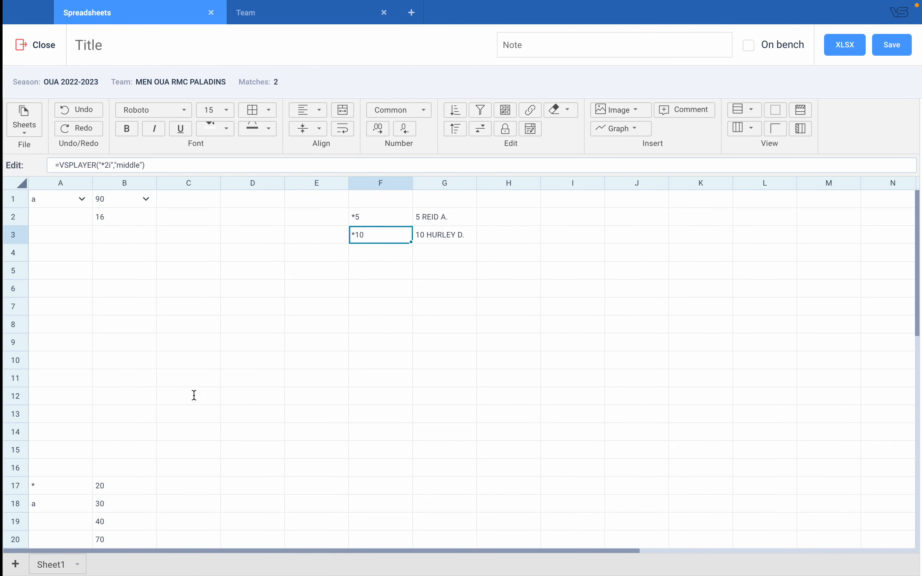
pyautogui.click(362, 271)
pyautogui.click(106, 165)
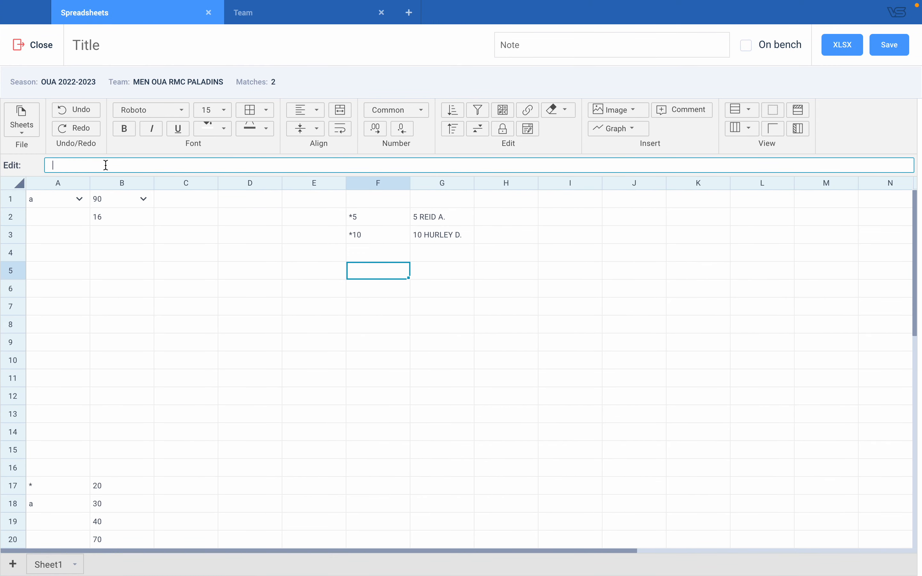
pyautogui.write('=VSTE')
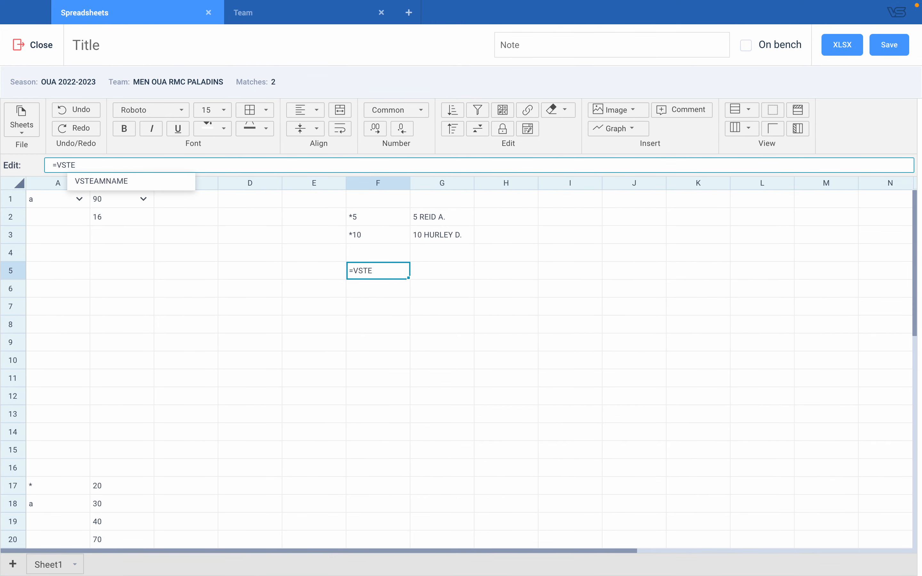
pyautogui.press('Return')
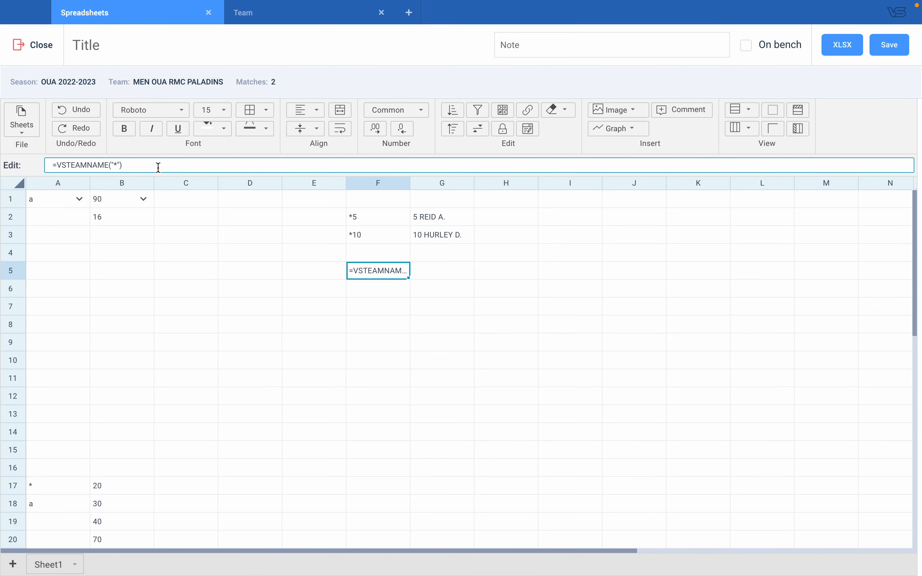
pyautogui.press('Return')
# - Merge cells F5 and G5 to make room for the full team name
pyautogui.click(360, 271)
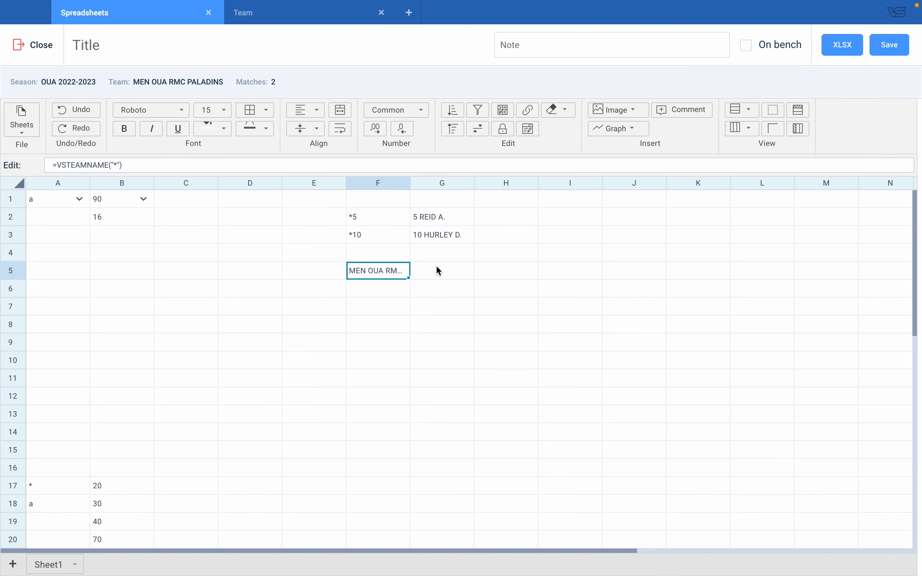
pyautogui.keyDown('shift'); pyautogui.click(439, 271); pyautogui.keyUp('shift')
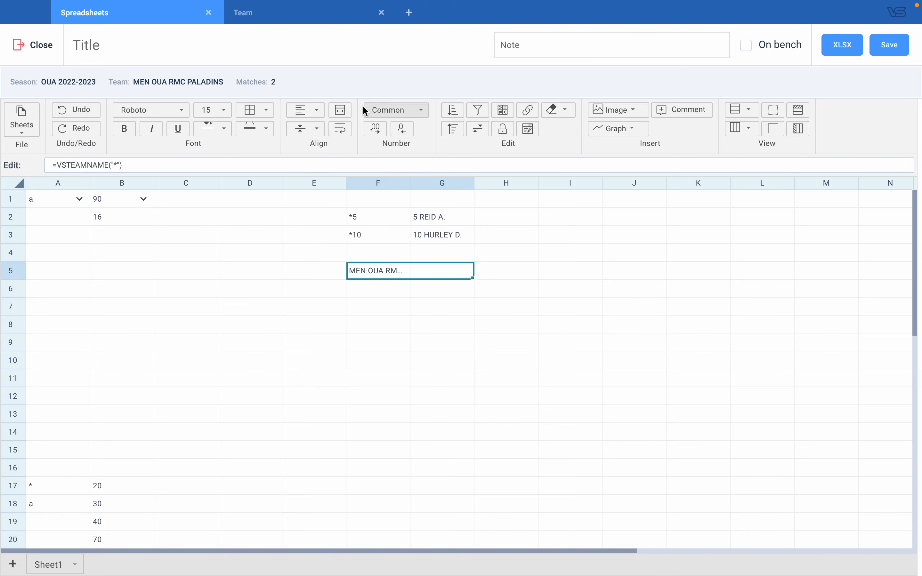
pyautogui.click(340, 110)
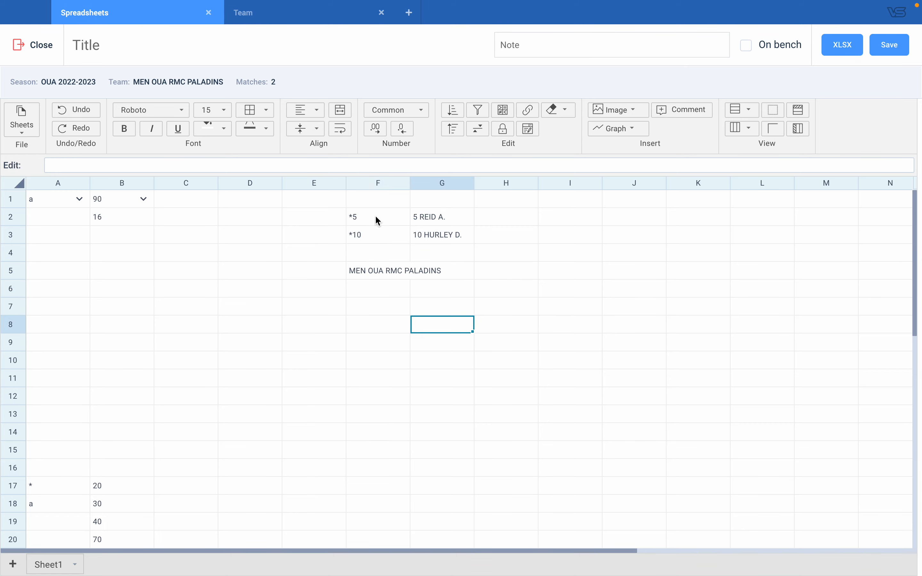
# - Set the match range to team MEN OUA KINGSTON QUEEN S with the 07/01/2023 and 06/01/2023 matches against MEN OUA YORK LIONS
pyautogui.click(188, 82)
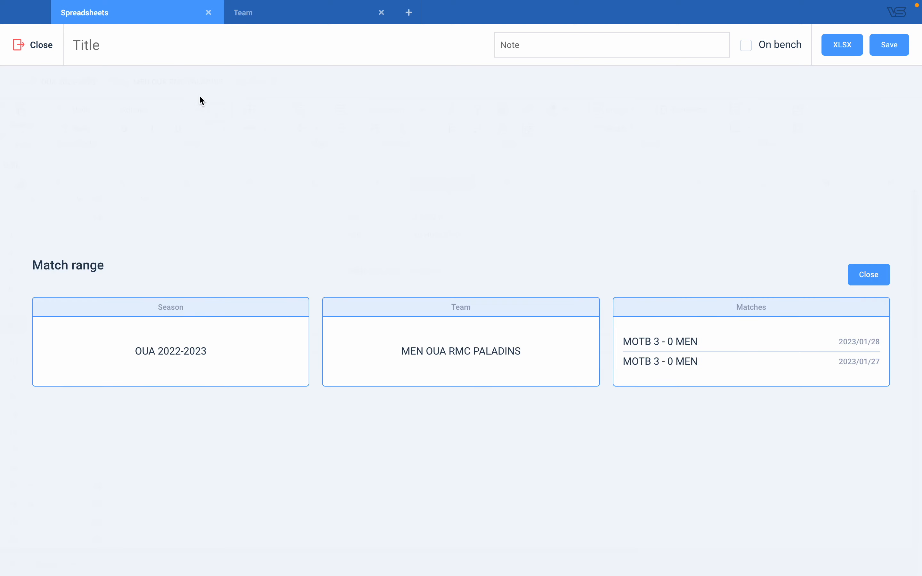
pyautogui.click(426, 363)
pyautogui.click(381, 302)
pyautogui.click(702, 381)
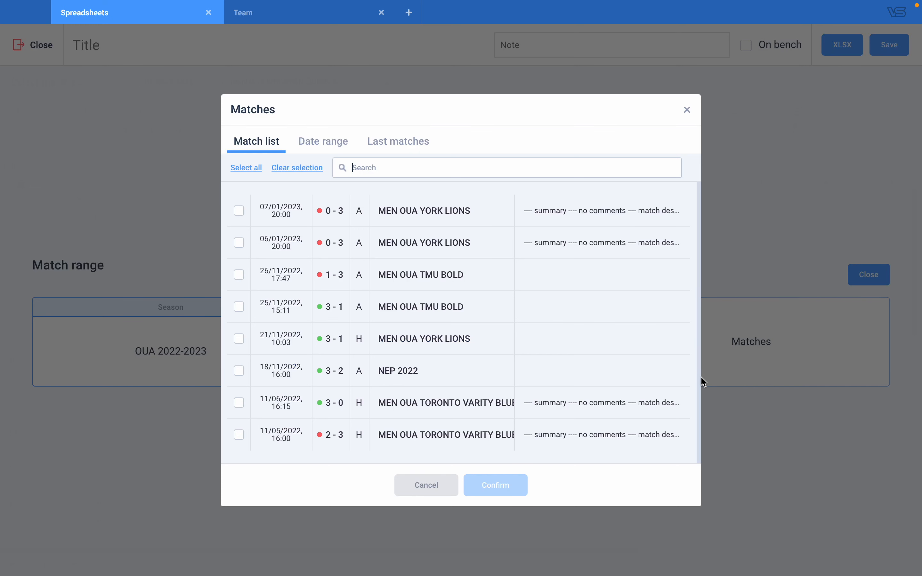
pyautogui.click(411, 210)
pyautogui.click(409, 243)
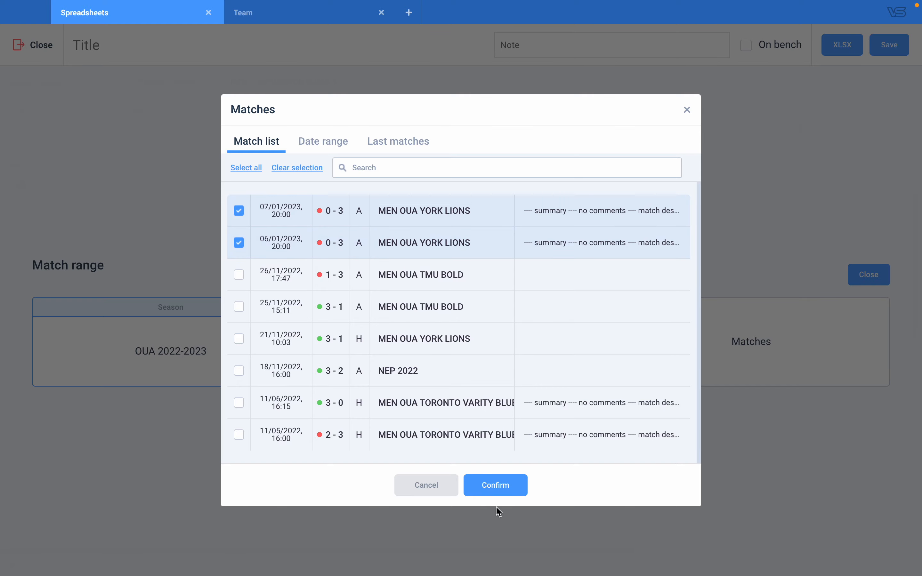
pyautogui.click(495, 486)
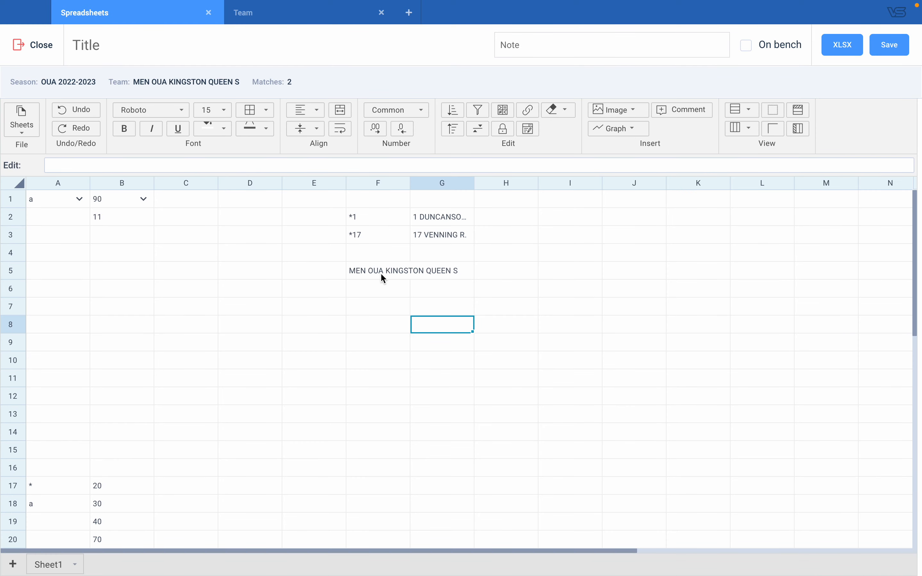
# - Check the team name formula in F5 and the player formulas in F2 and F3 for the selected team
pyautogui.click(382, 276)
pyautogui.click(360, 219)
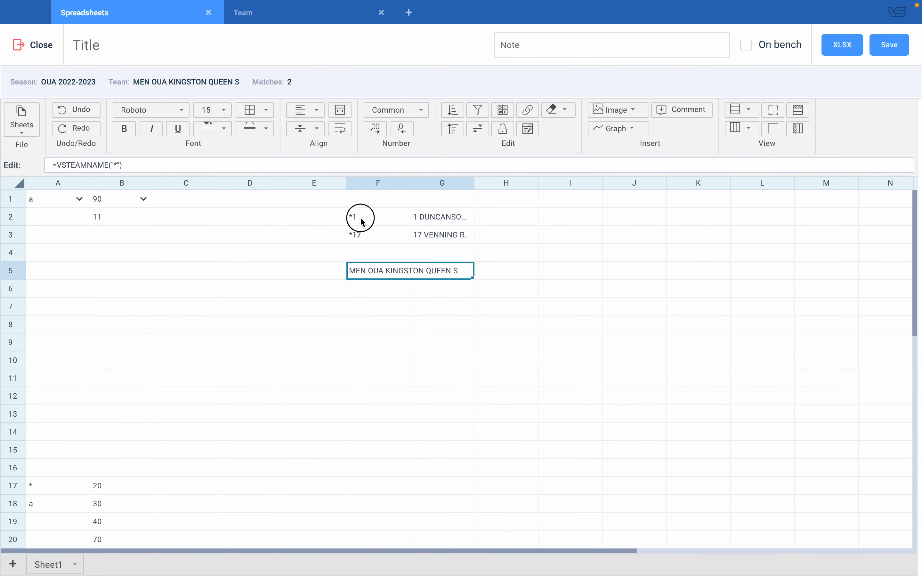
pyautogui.click(362, 241)
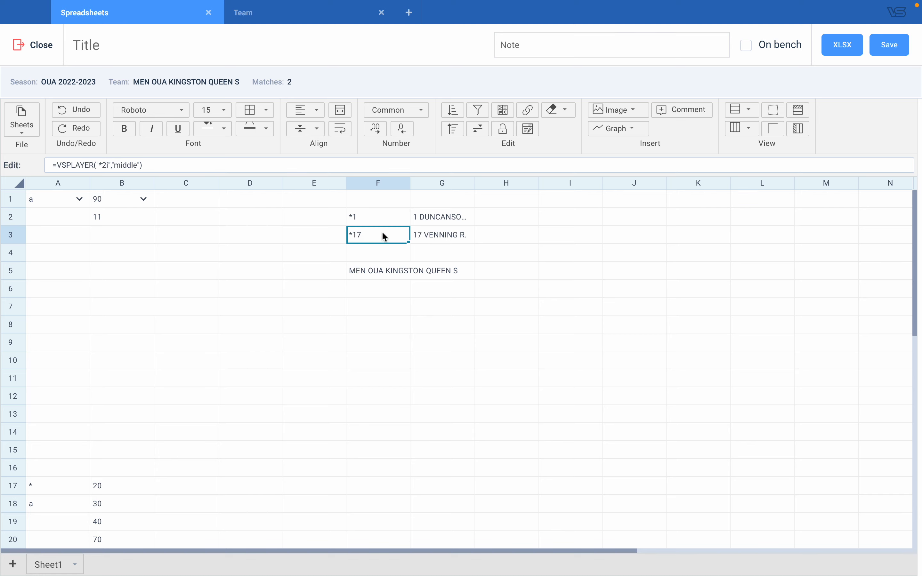
# - Enter the formula =VCOUNT(VSCELL("(1)A",F2)) in H2 to count attacks by the player referenced in F2
pyautogui.click(496, 220)
pyautogui.write('=VCOUNT')
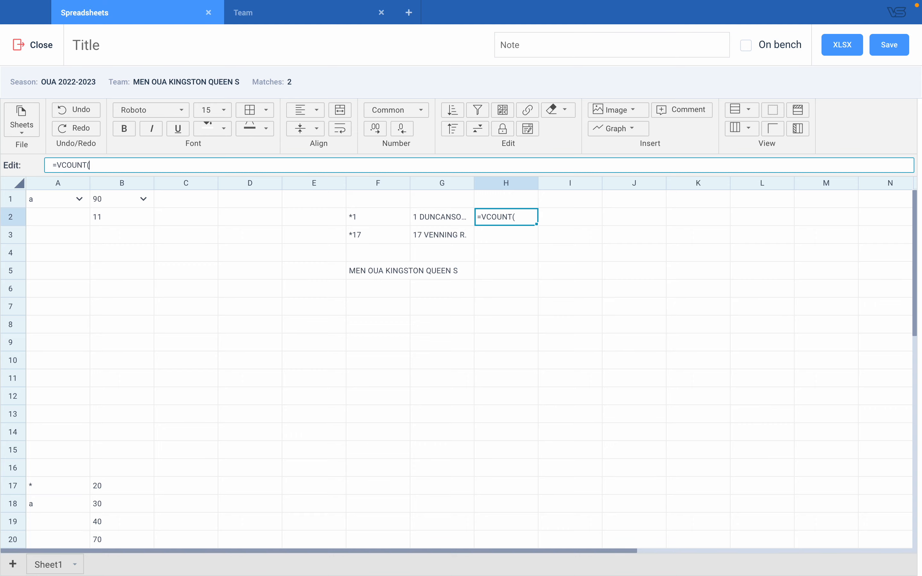
pyautogui.write('(VSCELL(')
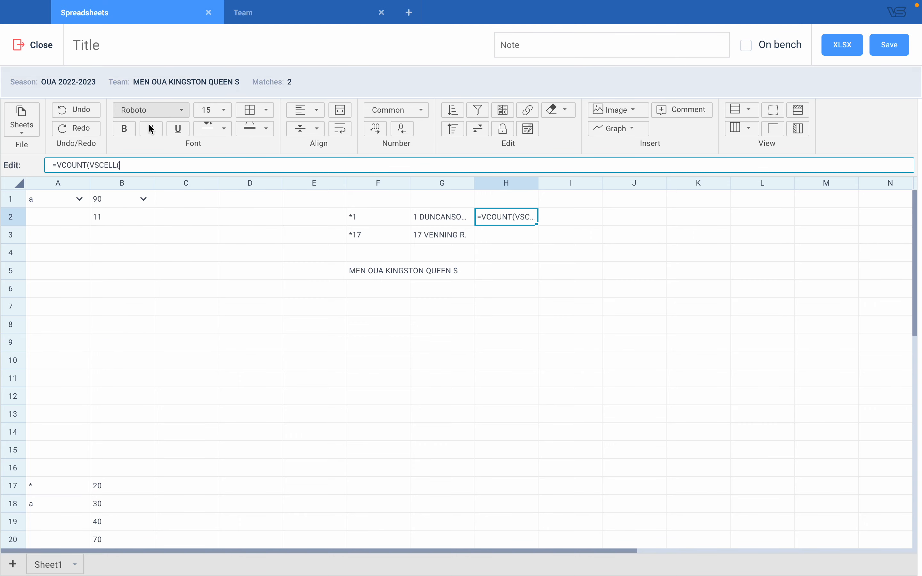
pyautogui.write("'")
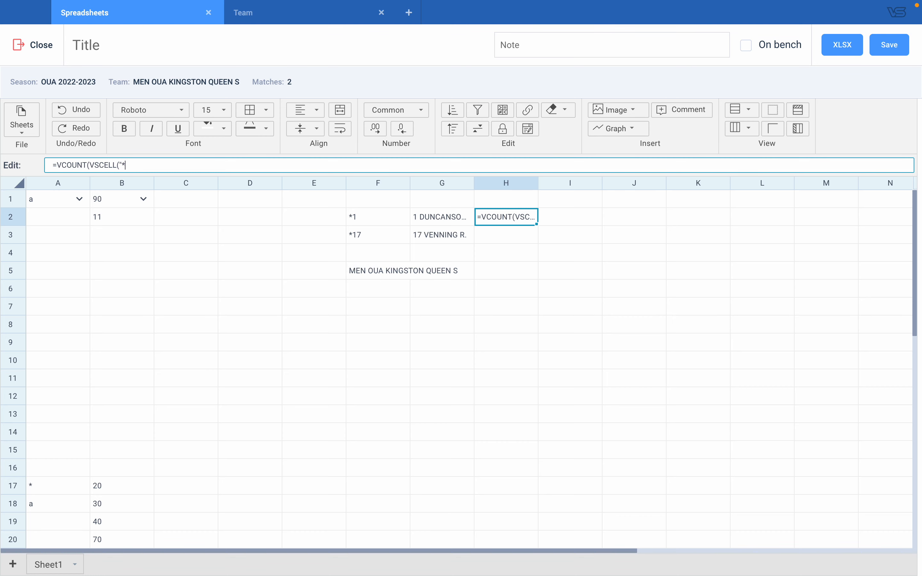
pyautogui.write('(1)A')
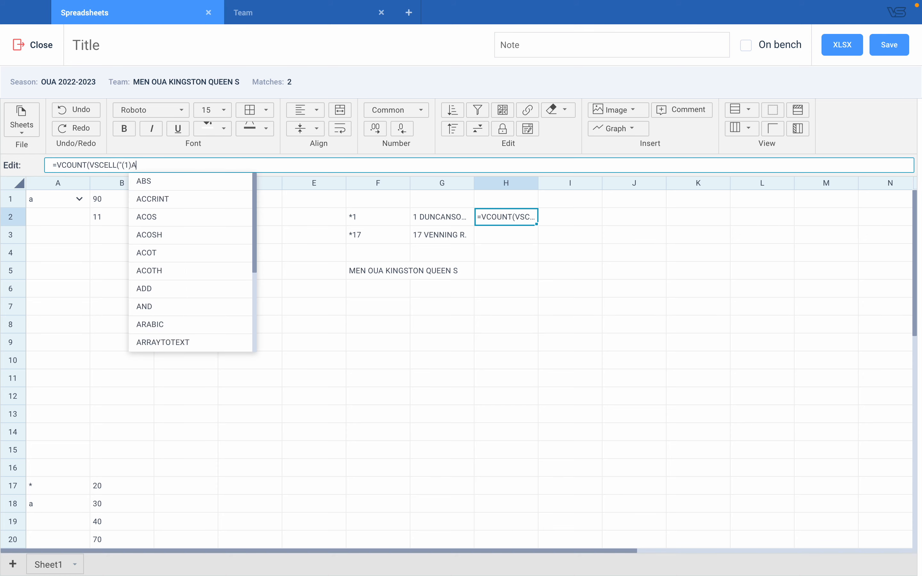
pyautogui.write("'")
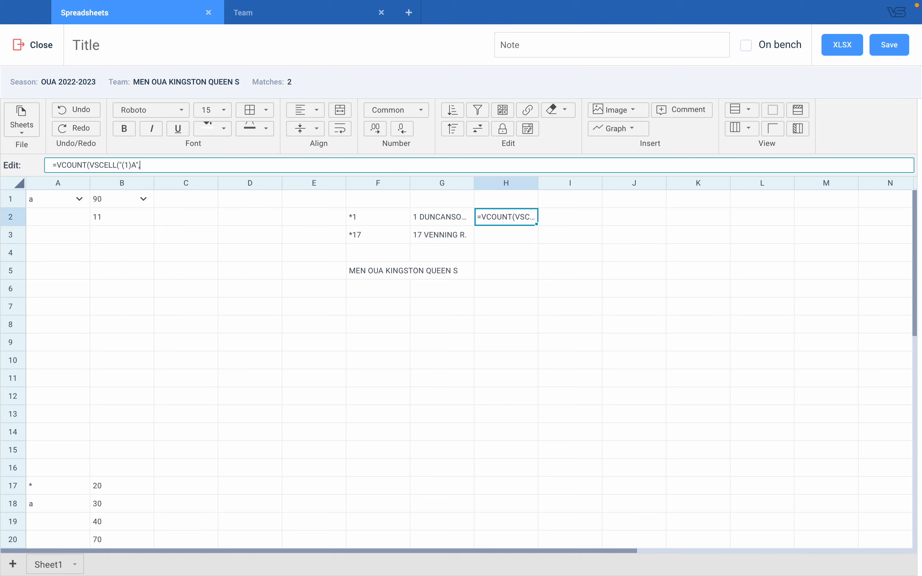
pyautogui.write(',F2')
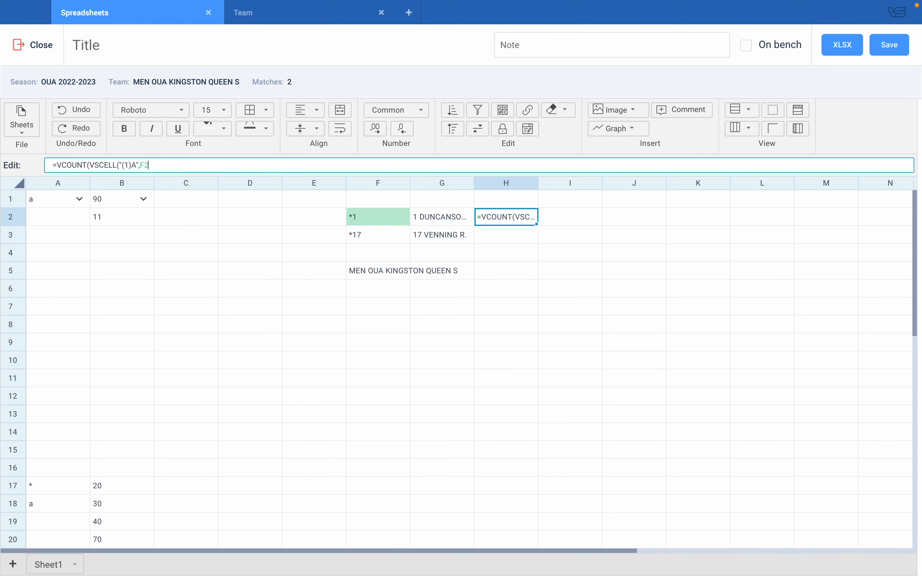
pyautogui.write('))')
pyautogui.press('Return')
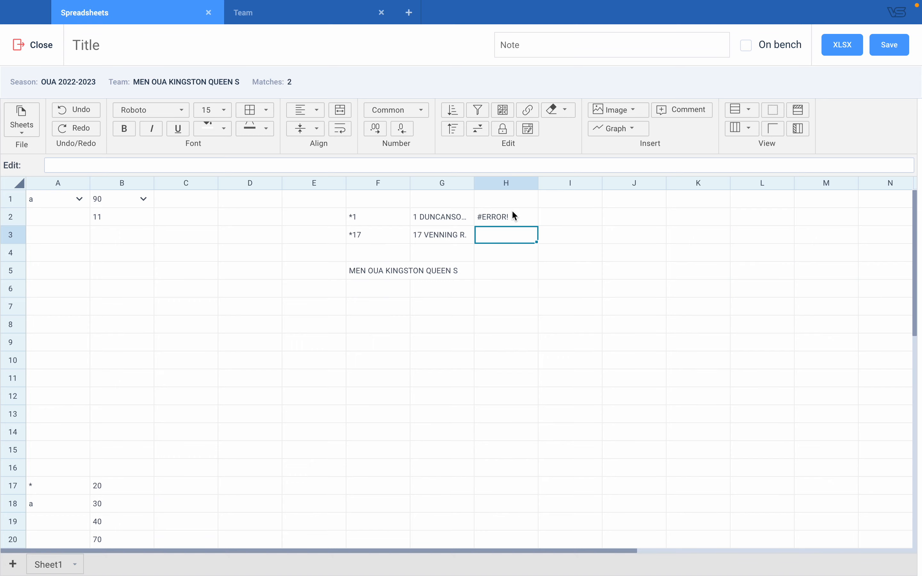
# - Try the count formula in H2 without its final closing parenthesis, and add the parenthesis back
pyautogui.click(512, 214)
pyautogui.click(164, 165)
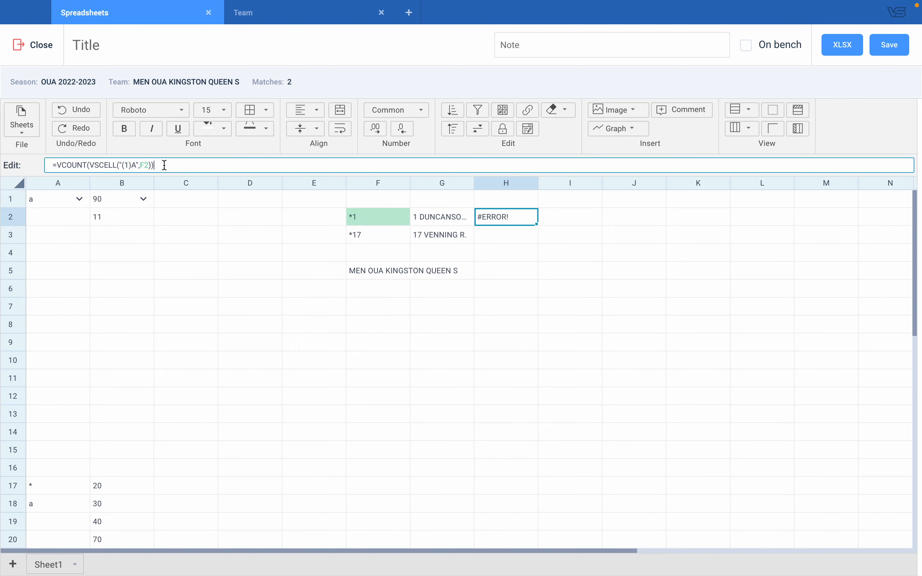
pyautogui.press('Return')
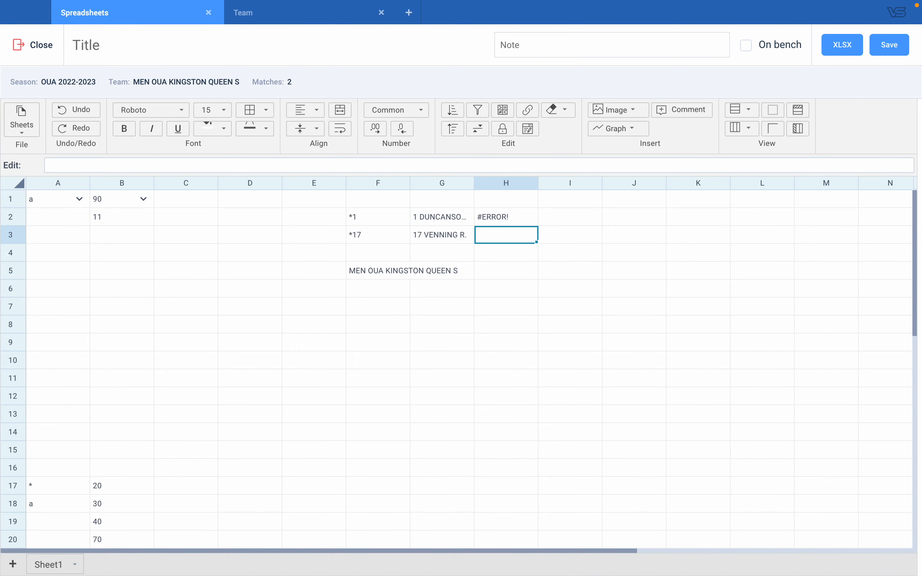
pyautogui.click(507, 221)
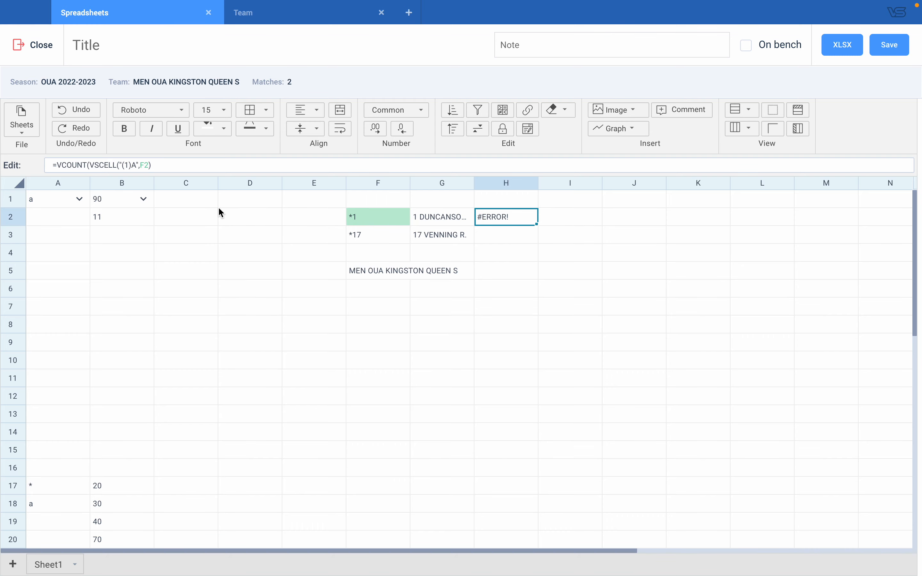
pyautogui.click(188, 167)
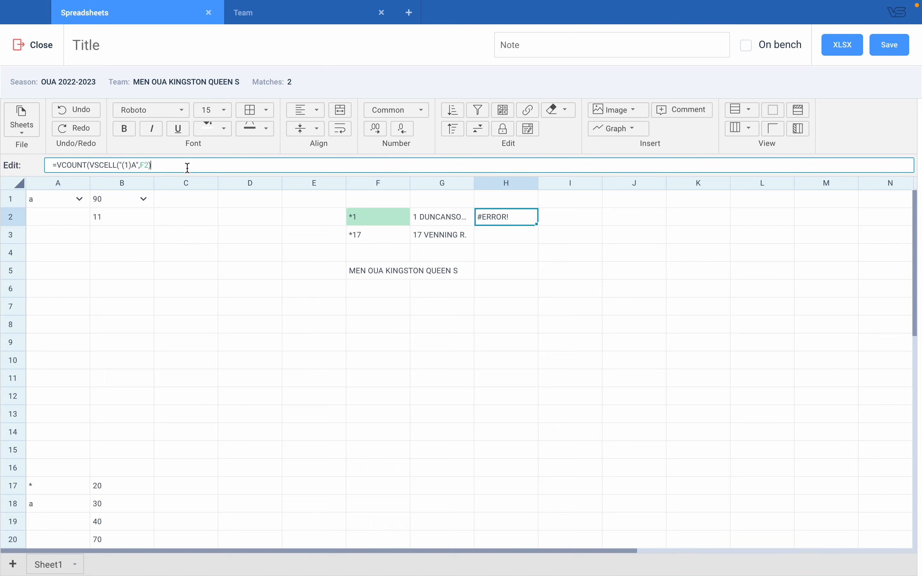
pyautogui.write(')')
# - Switch to the presentation, examine the VSCELL syntax on the Handle Complex Formulas slide, and compare it with the formula in H2
pyautogui.hotkey('ctrl', 'Left')
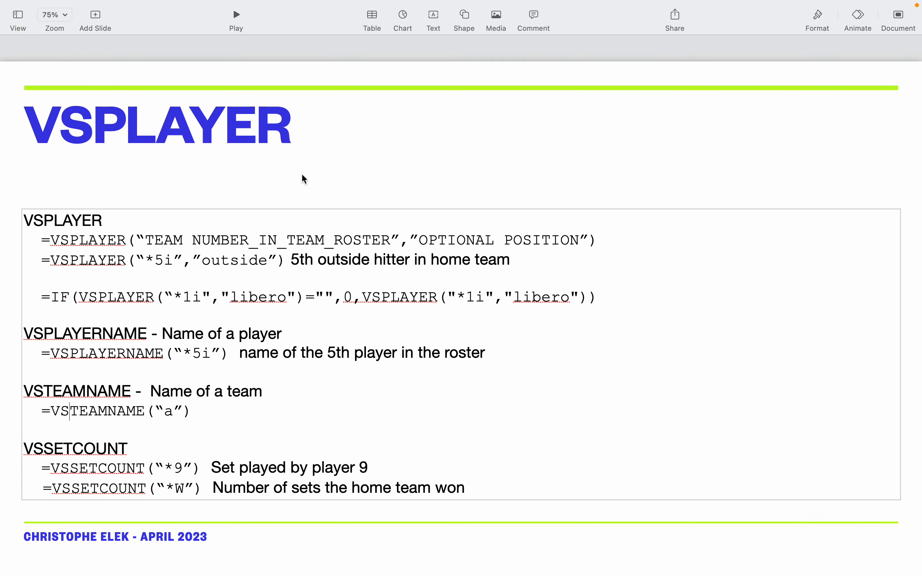
pyautogui.press('Up')
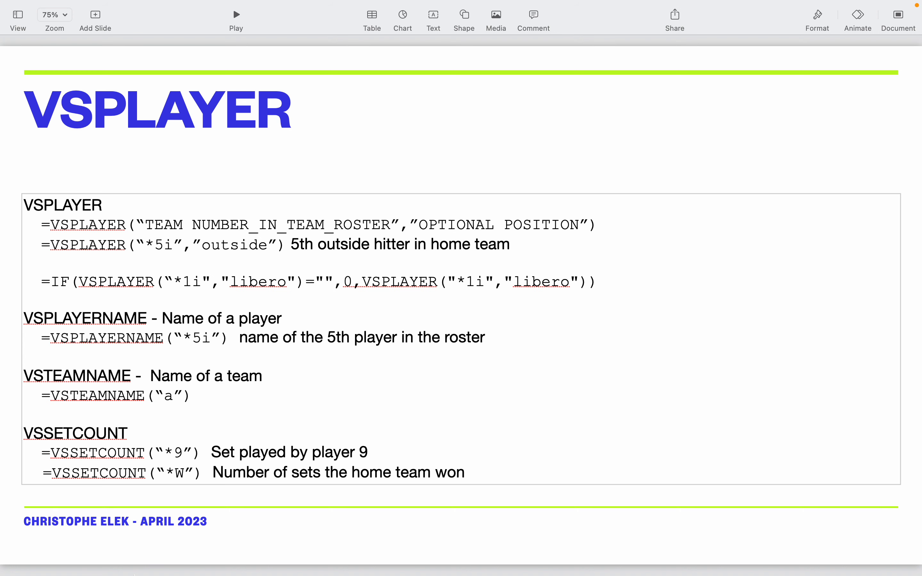
pyautogui.click(220, 550)
pyautogui.press('Down')
pyautogui.press('Down')
pyautogui.press('Down')
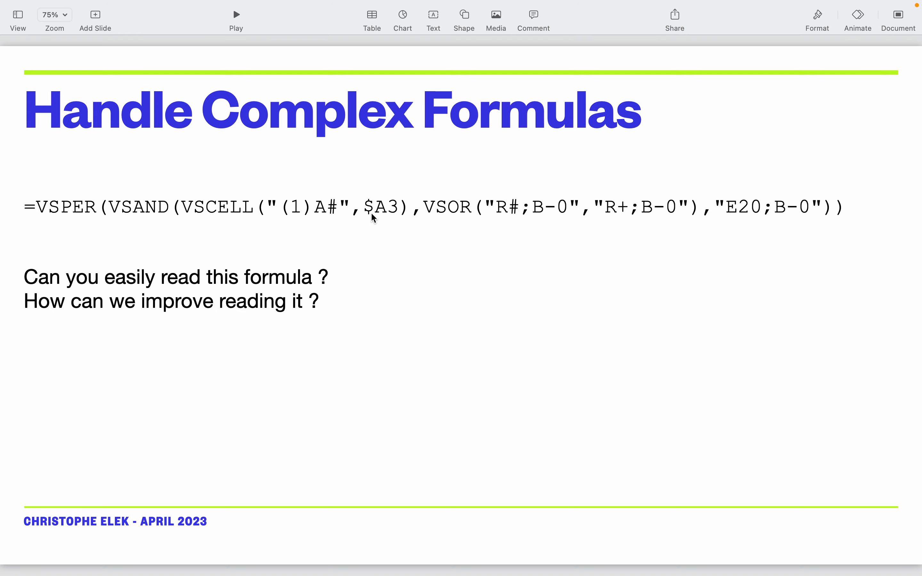
pyautogui.hotkey('ctrl', 'Right')
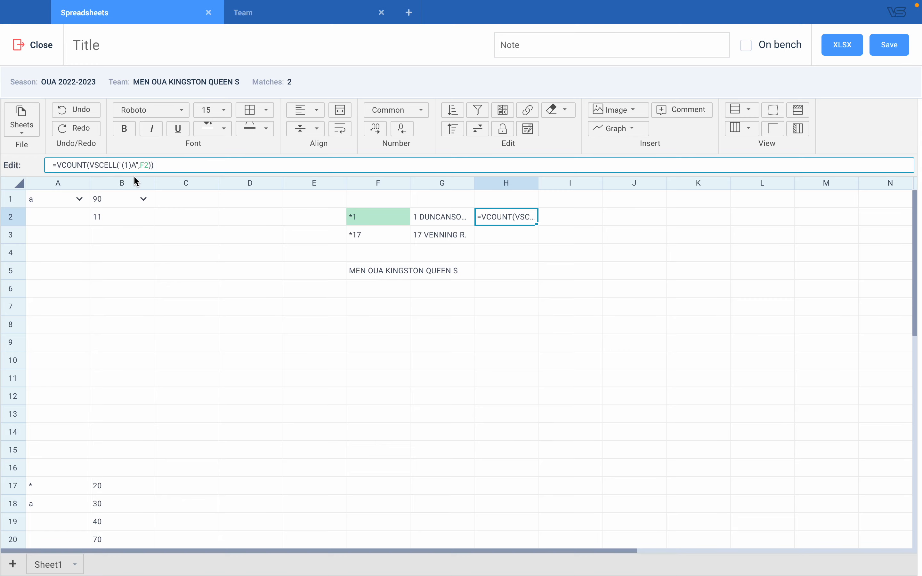
pyautogui.hotkey('ctrl', 'Left')
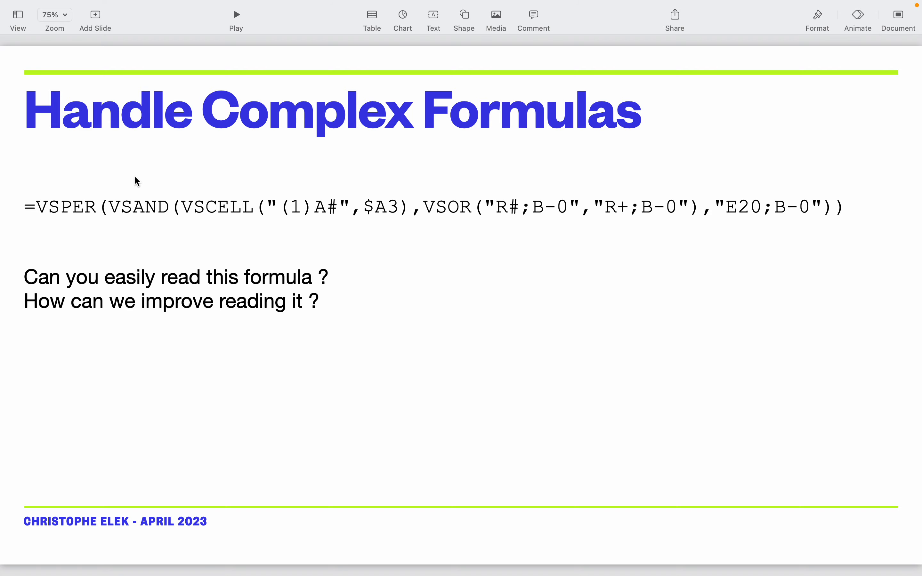
pyautogui.hotkey('ctrl', 'Right')
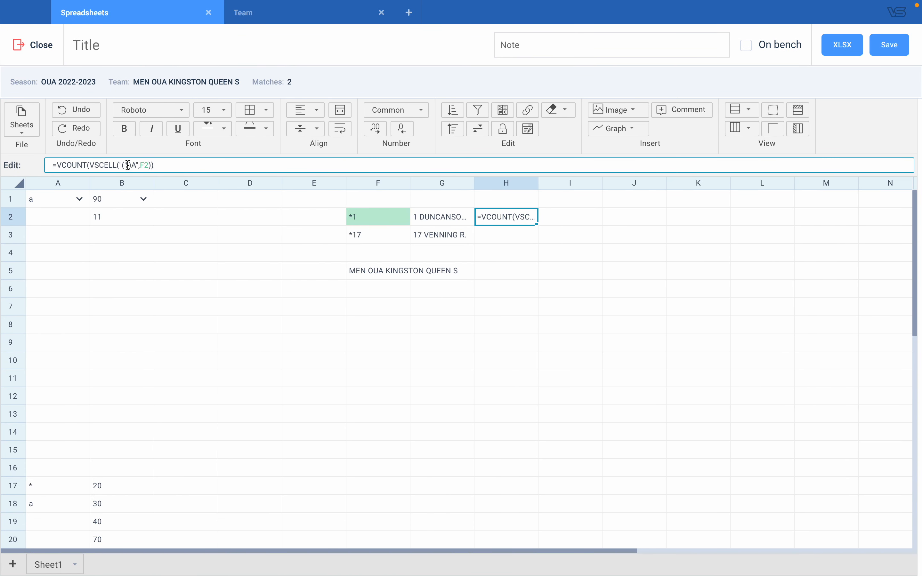
# - Retype the quotation marks around (1)A in the H2 count formula and re-enter it
pyautogui.click(122, 165)
pyautogui.press('BackSpace')
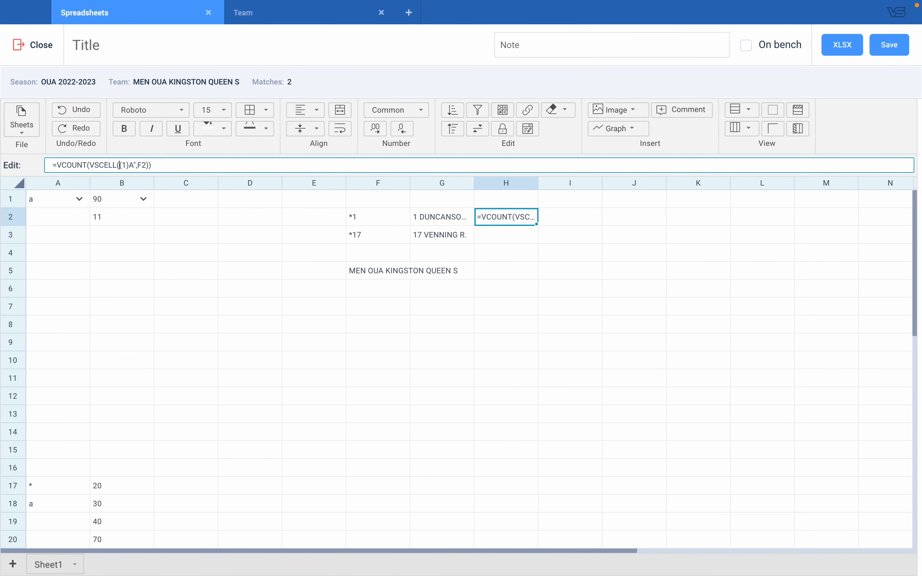
pyautogui.write('"')
pyautogui.press('Right')
pyautogui.press('Right')
pyautogui.press('BackSpace')
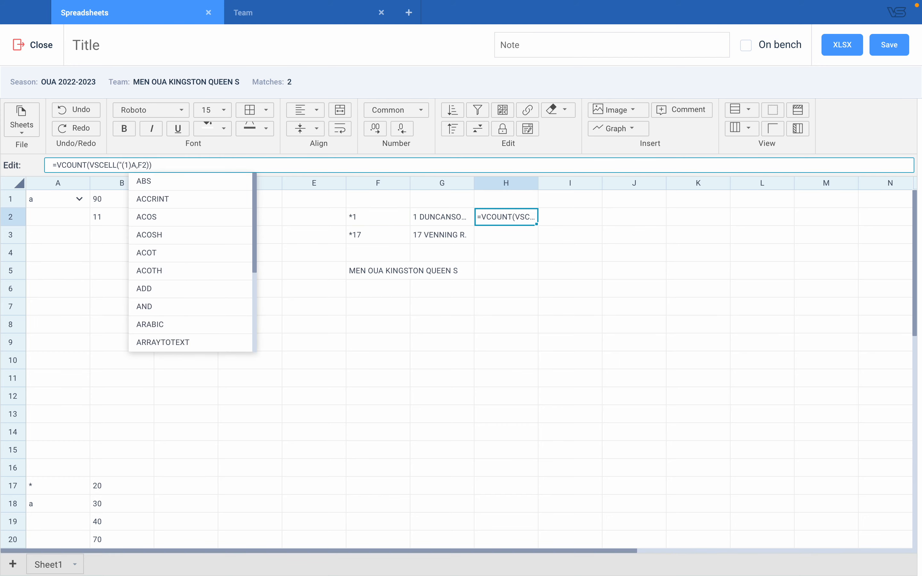
pyautogui.write('"')
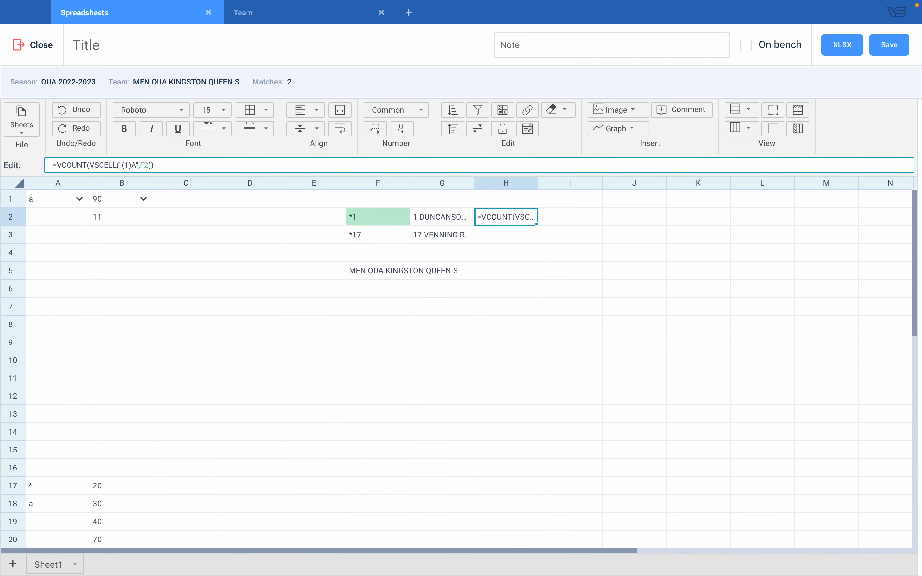
pyautogui.click(173, 164)
pyautogui.press('Return')
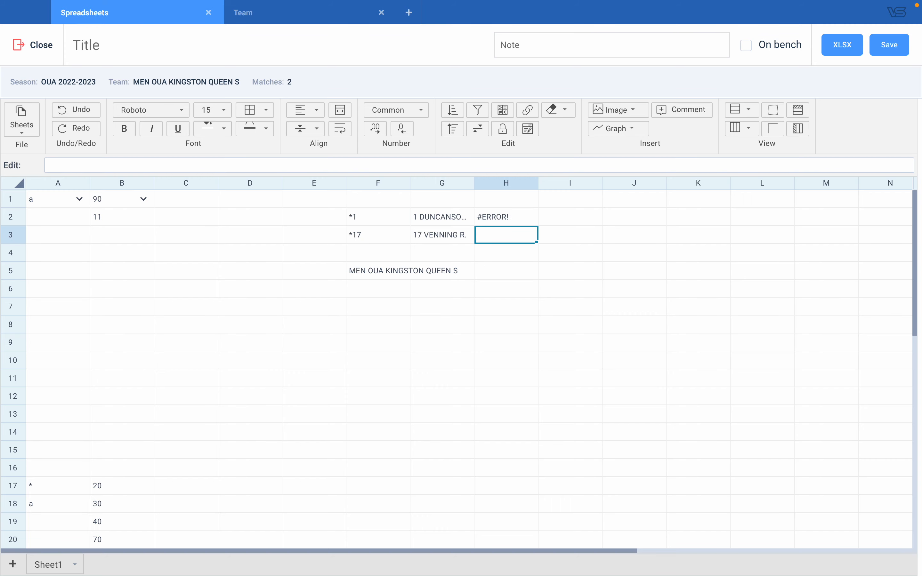
# - Try replacing the VSCELL argument in H2 with the fixed code, giving =VCOUNT("*1A")
pyautogui.click(496, 219)
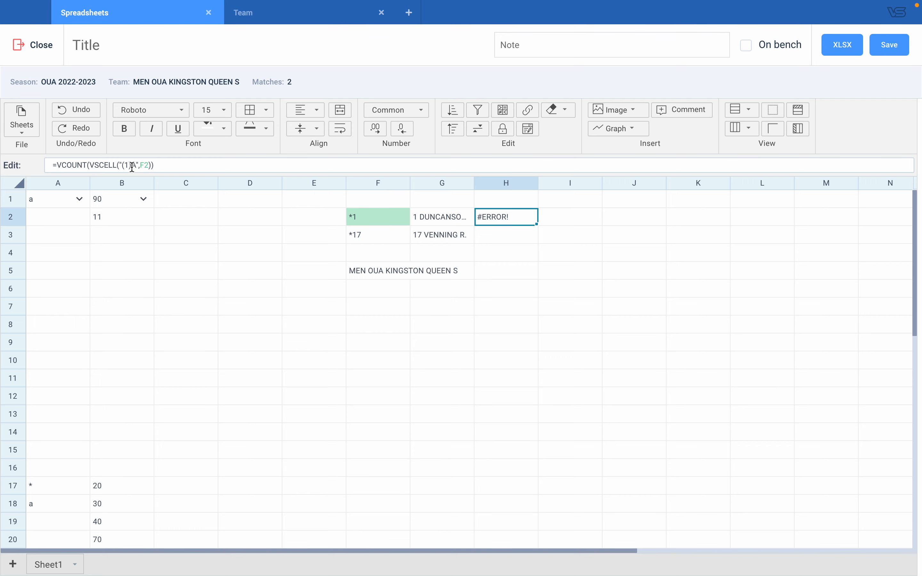
pyautogui.click(148, 166)
pyautogui.moveTo(148, 165); pyautogui.dragTo(91, 165)
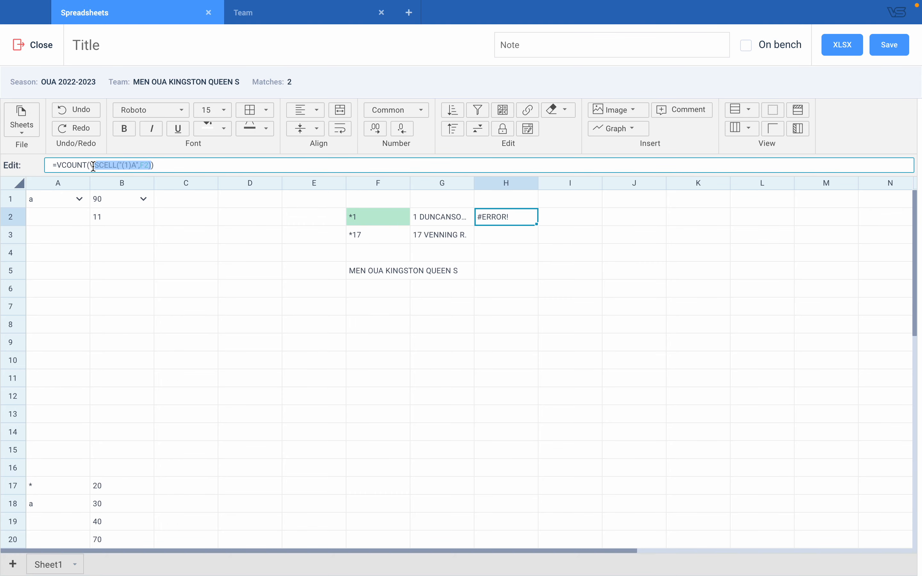
pyautogui.write('V')
pyautogui.press('BackSpace')
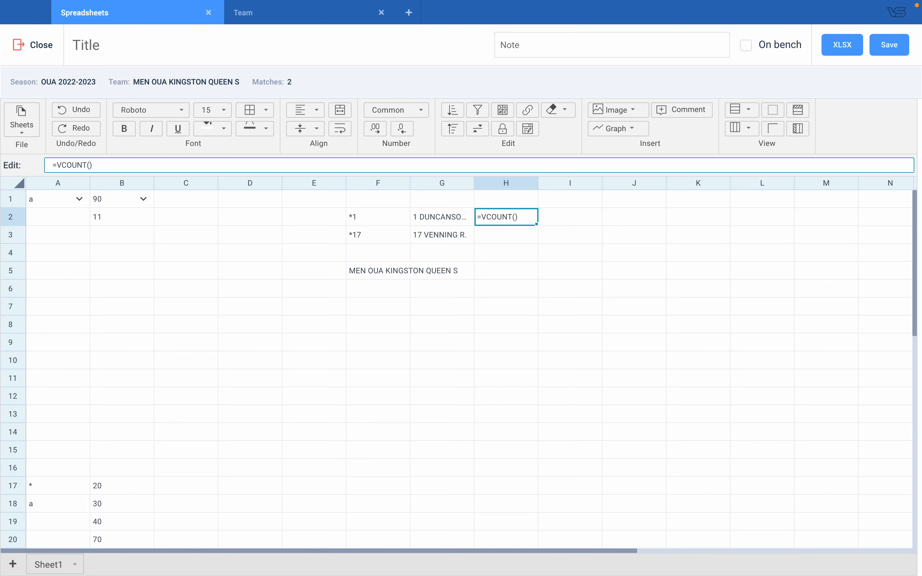
pyautogui.write('"*1A')
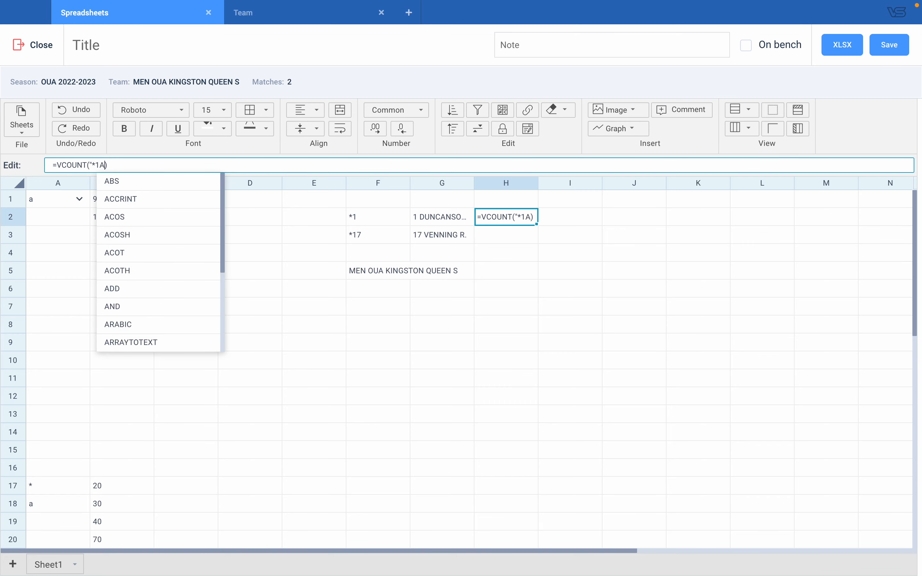
pyautogui.write('"')
pyautogui.press('Return')
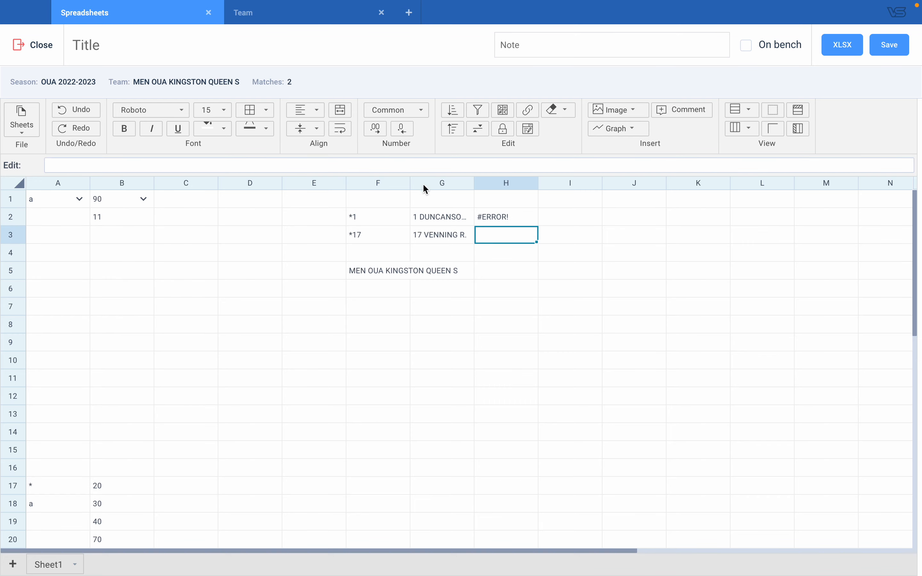
# - Correct the H2 count formula to =VSCOUNT(VSCELL("(1)A",F2)), fixing the function name and restoring the final closing parenthesis
pyautogui.click(501, 220)
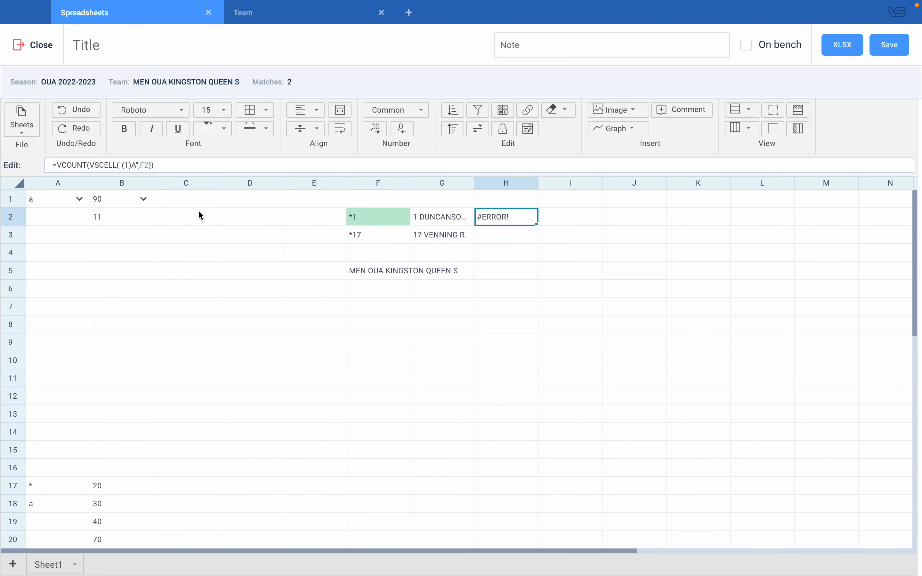
pyautogui.click(559, 274)
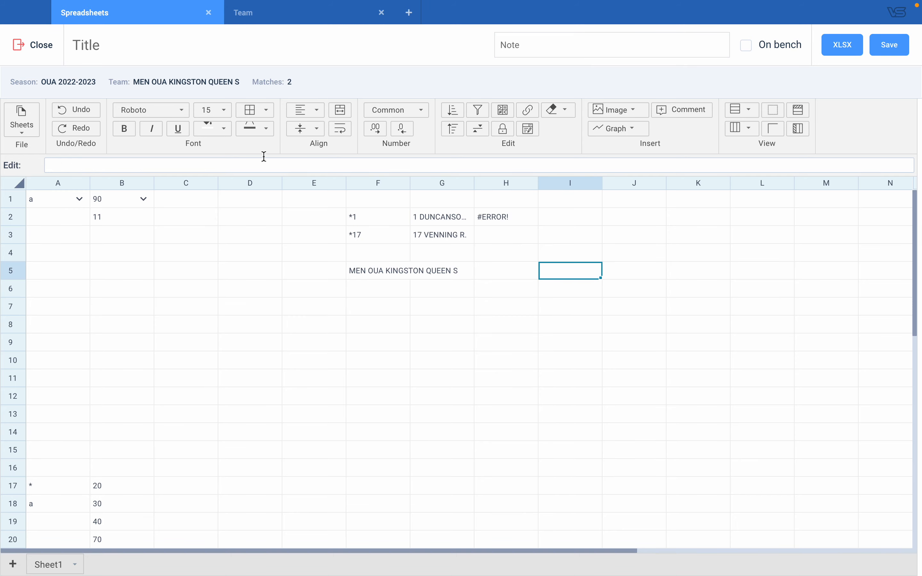
pyautogui.click(508, 222)
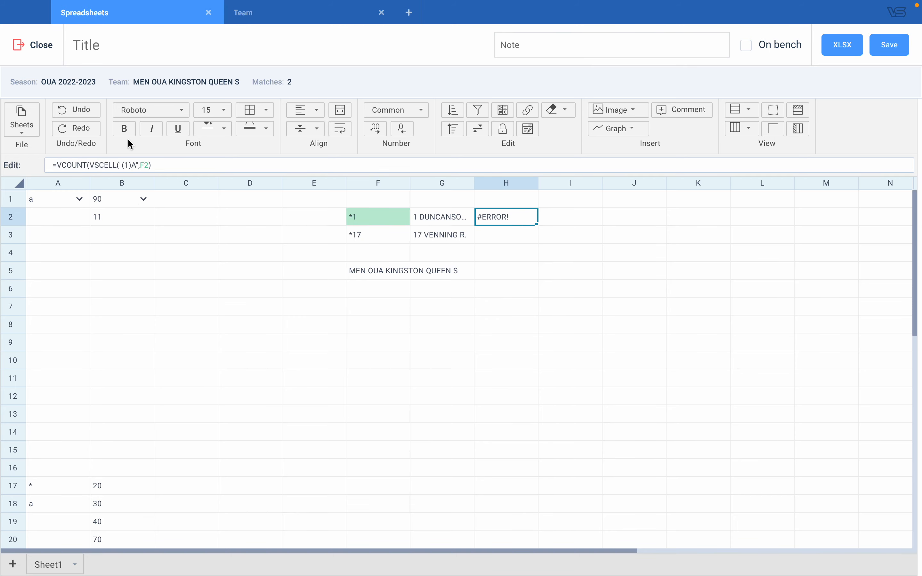
pyautogui.click(60, 165)
pyautogui.write('S')
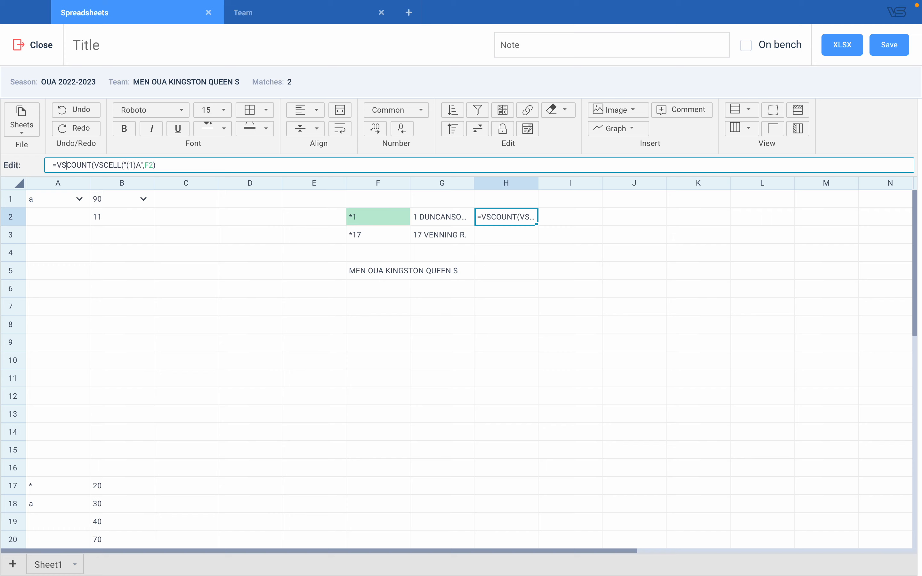
pyautogui.press('Return')
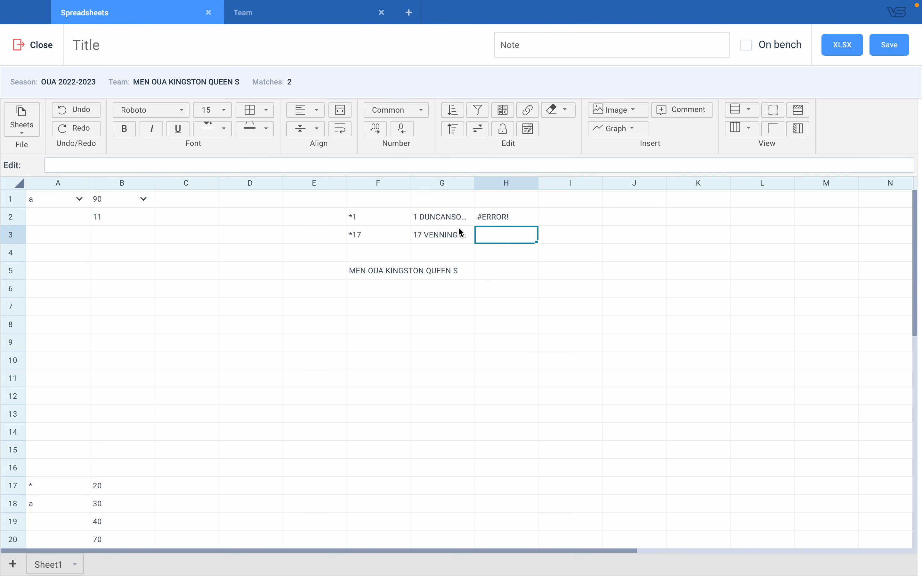
pyautogui.click(508, 220)
pyautogui.click(176, 165)
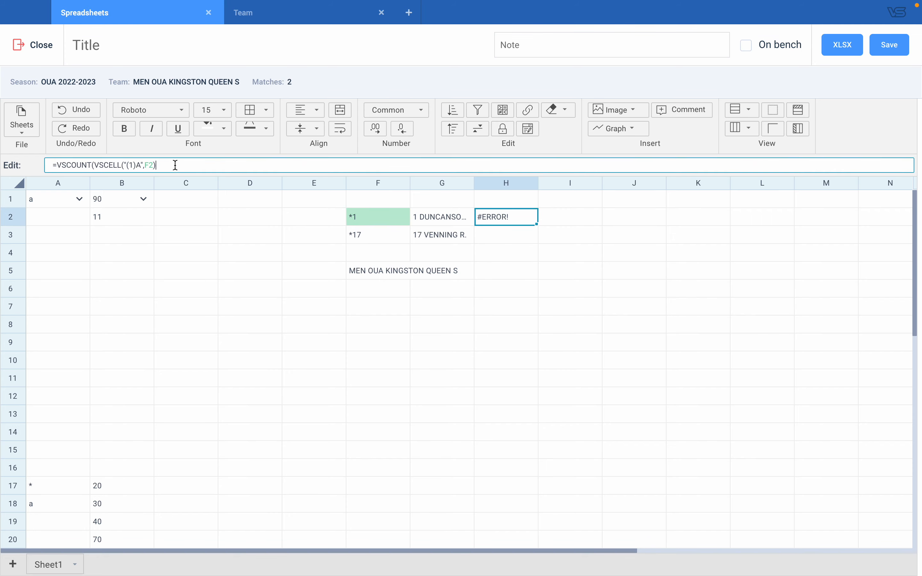
pyautogui.write(')')
pyautogui.press('Return')
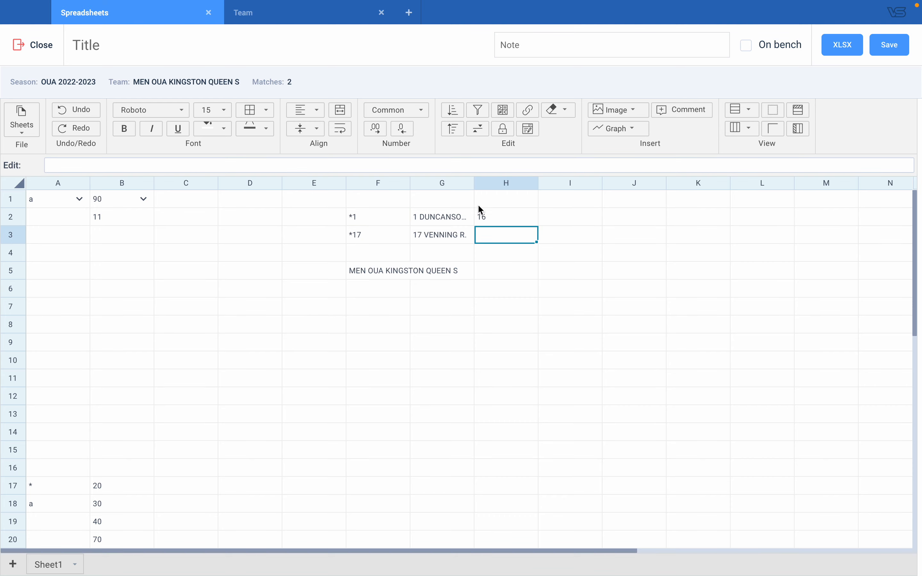
# - Copy the attack count formula from H2 into H3, giving =VSCOUNT(VSCELL("(1)A",F3))
pyautogui.click(495, 216)
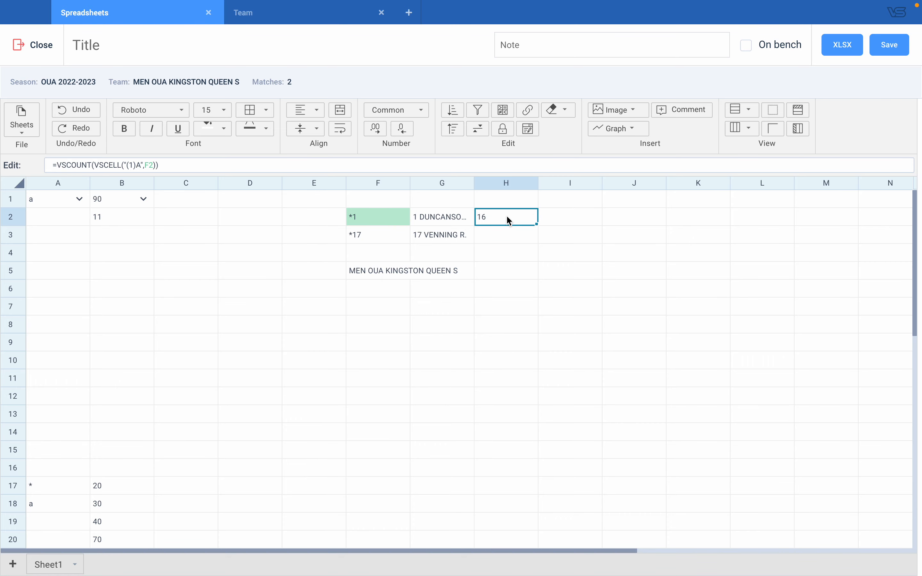
pyautogui.click(493, 236)
pyautogui.write('=VSCOUNT(VSCELL("(1)A",F3))')
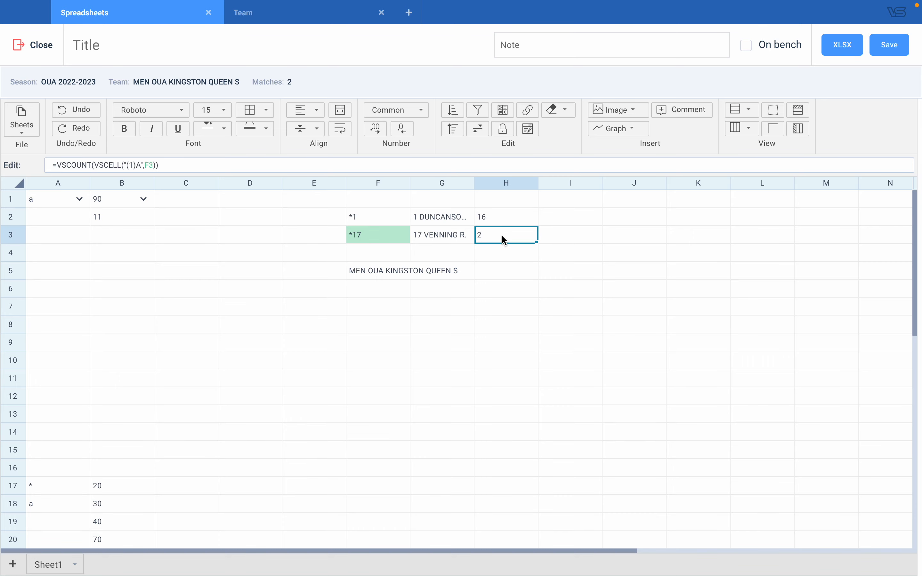
# - Examine the player formulas in F2 and F3 alongside the attack count formulas in H2 and H3
pyautogui.click(491, 224)
pyautogui.click(489, 235)
pyautogui.click(371, 222)
pyautogui.click(492, 213)
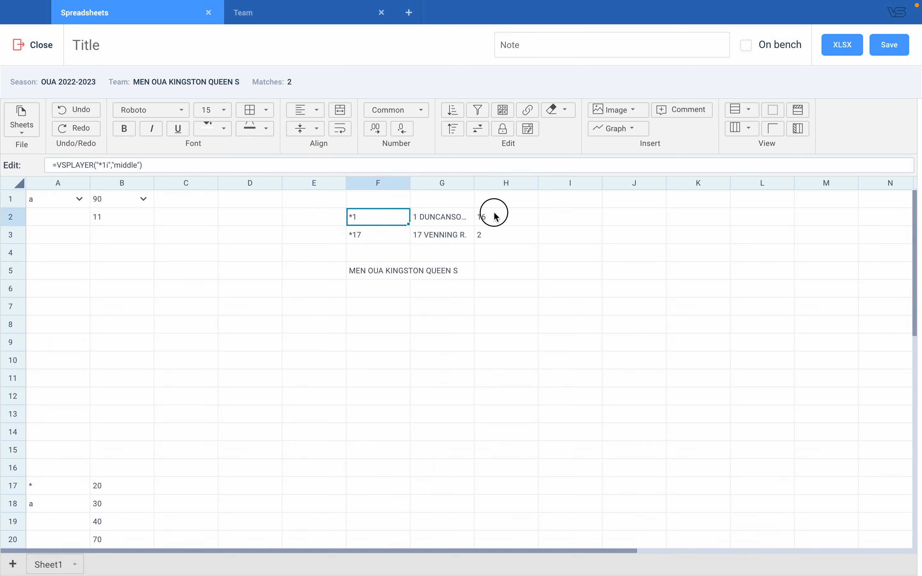
pyautogui.click(487, 236)
pyautogui.click(489, 206)
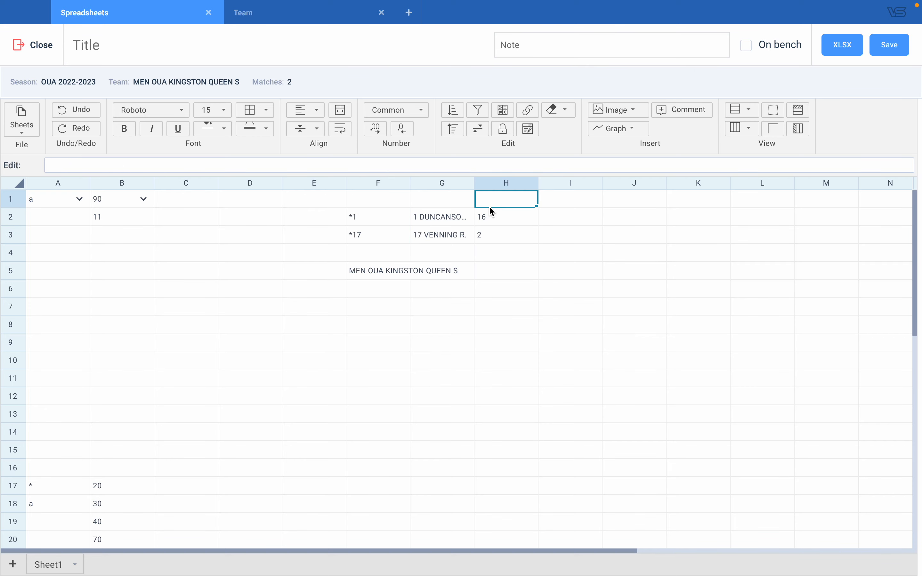
pyautogui.click(366, 224)
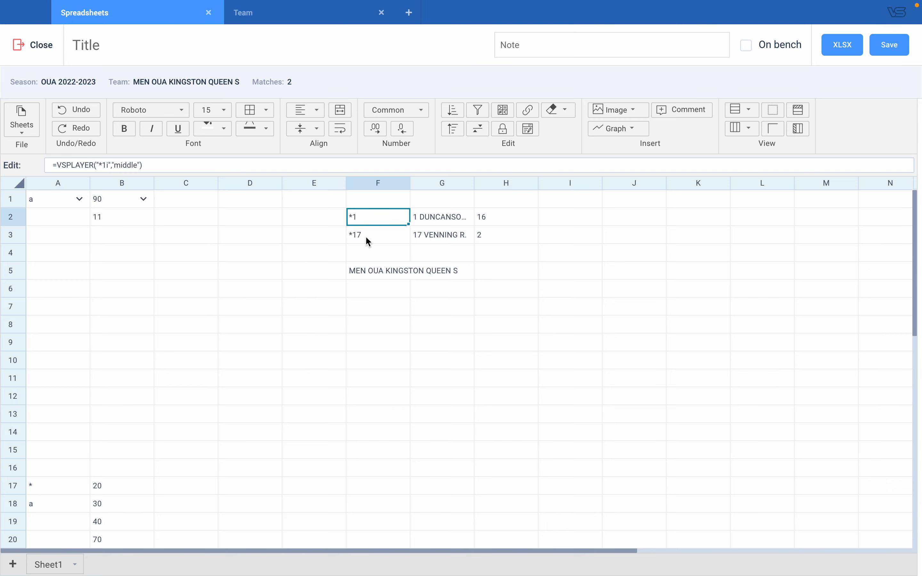
pyautogui.click(366, 237)
pyautogui.click(505, 223)
pyautogui.click(481, 233)
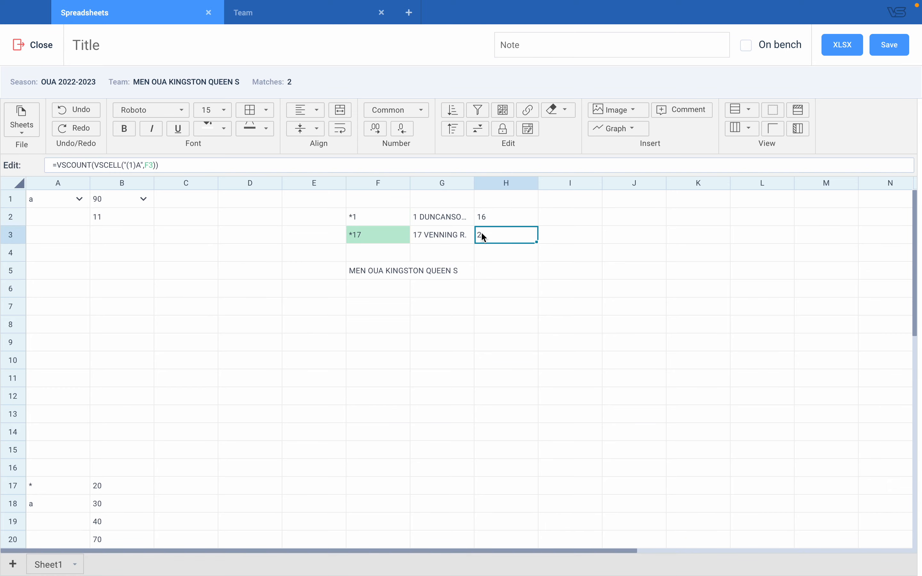
pyautogui.click(483, 214)
# - Set the match range's team to MEN OUA TORONTO VARITY BLUES
pyautogui.click(199, 87)
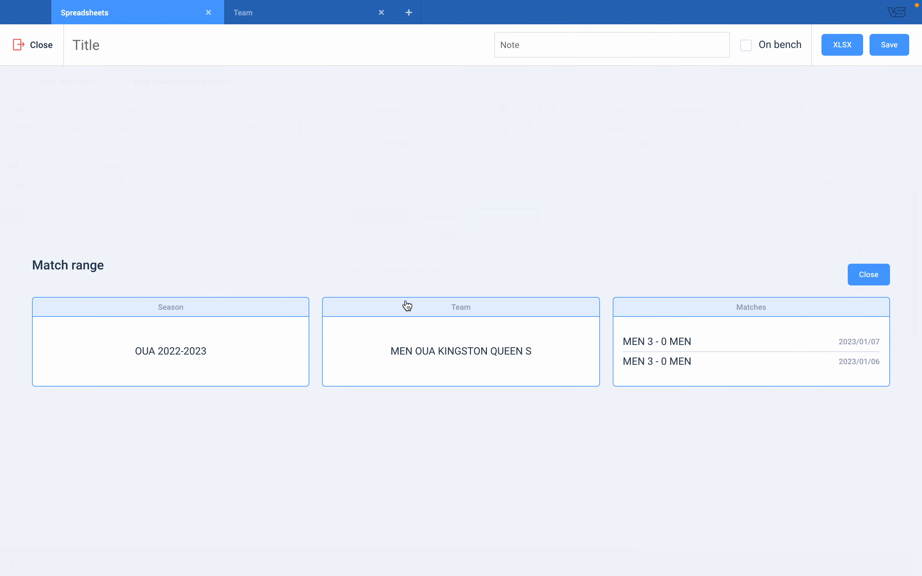
pyautogui.click(394, 342)
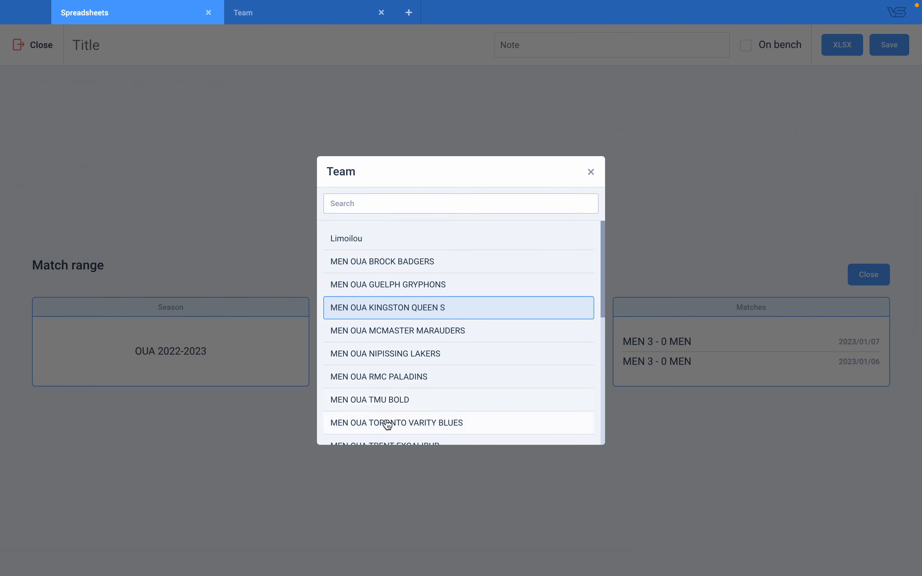
pyautogui.click(388, 421)
# - Include the matches of 04/02/2023 against TMU Bold, 03/02/2023 against Guelph Gryphons and 25/11/2022 against York Lions in the match range
pyautogui.click(756, 339)
pyautogui.click(433, 200)
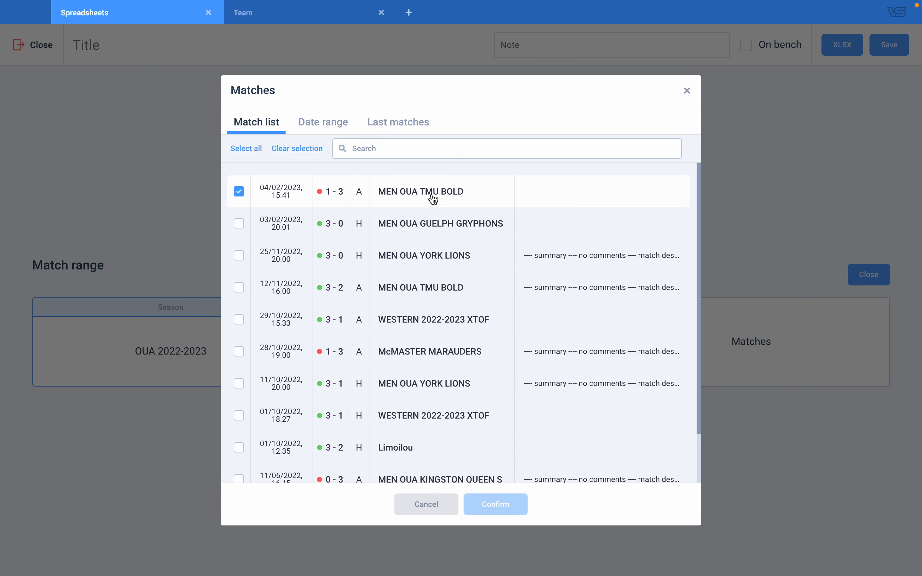
pyautogui.click(417, 227)
pyautogui.click(400, 259)
pyautogui.click(491, 504)
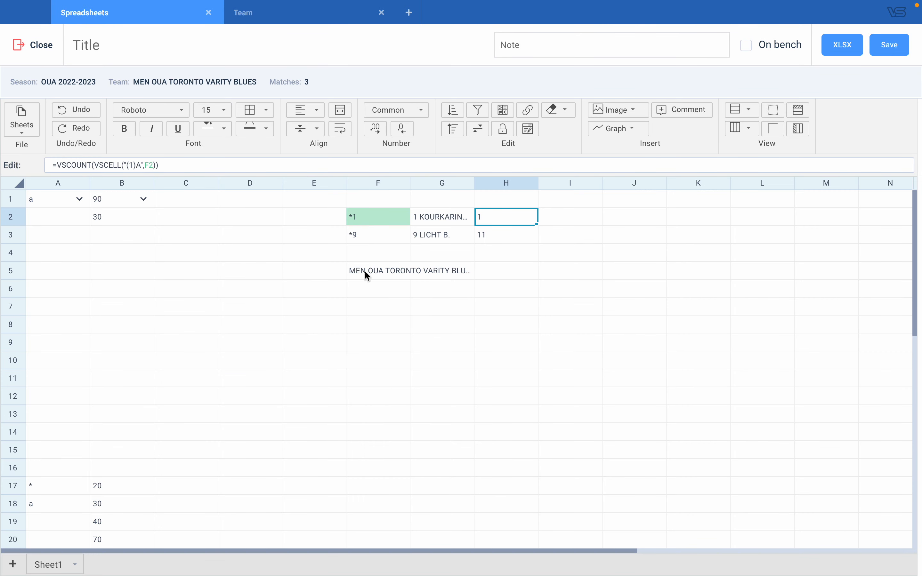
# - Extend the merged team name cell in row 5 to span F5 to H5
pyautogui.click(489, 268)
pyautogui.keyDown('shift'); pyautogui.click(411, 269); pyautogui.keyUp('shift')
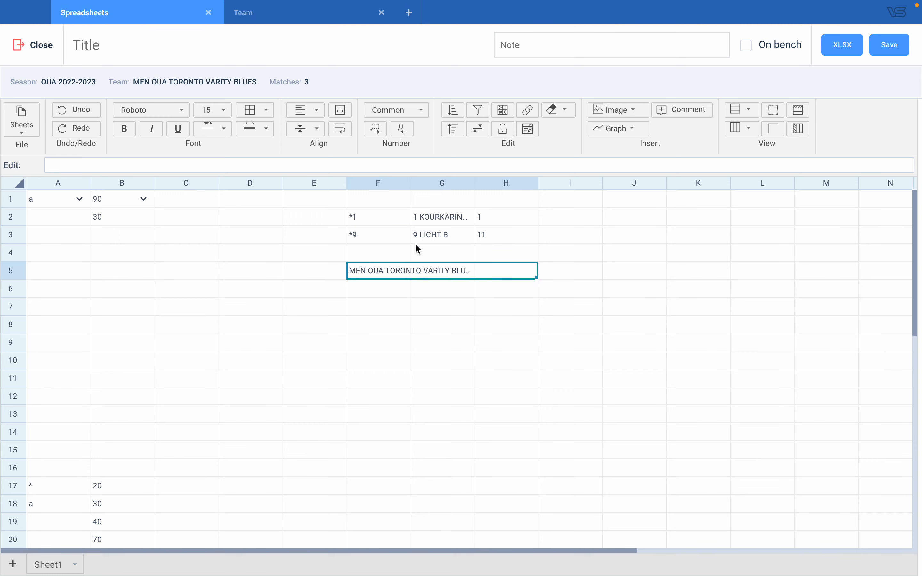
pyautogui.click(340, 112)
pyautogui.click(340, 112)
pyautogui.click(503, 338)
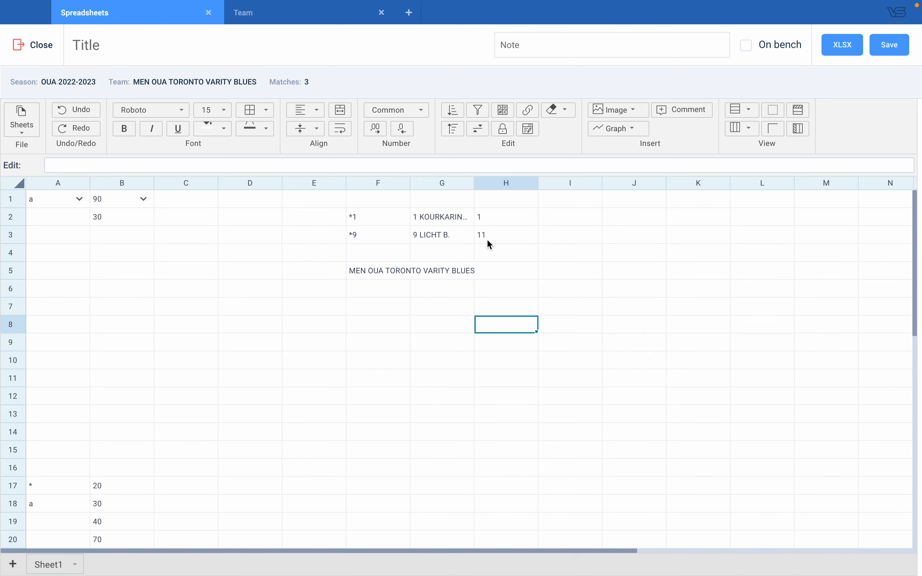
# - Switch to the presentation and advance past the VSPLAYER slide to read the SPREADSHEET exercise slide
pyautogui.hotkey('ctrl', 'Left')
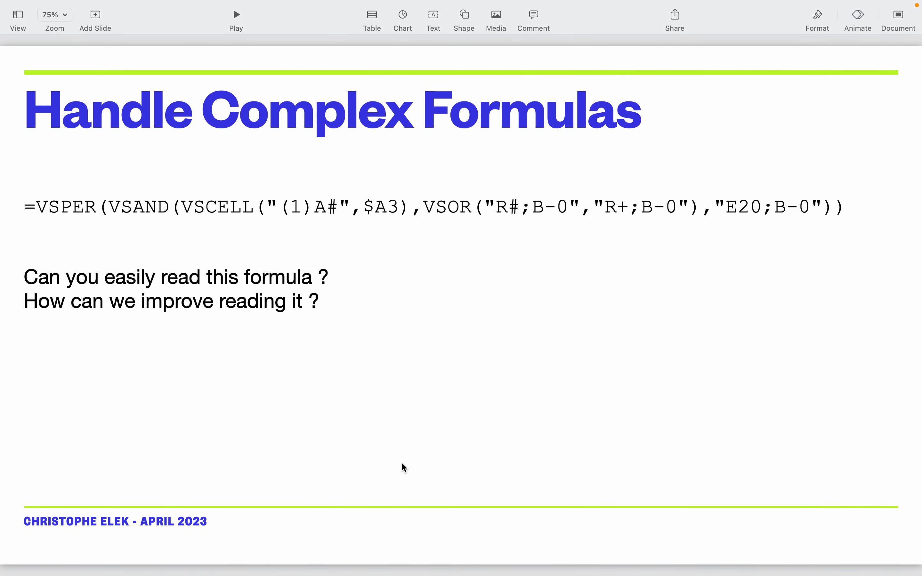
pyautogui.press('Down')
pyautogui.press('Down')
pyautogui.press('Down')
pyautogui.press('Down')
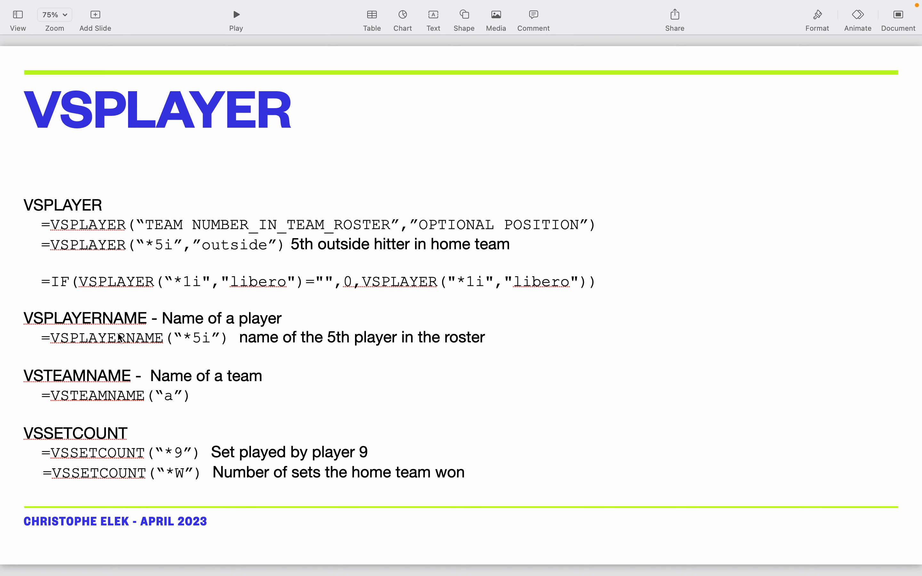
pyautogui.press('Down')
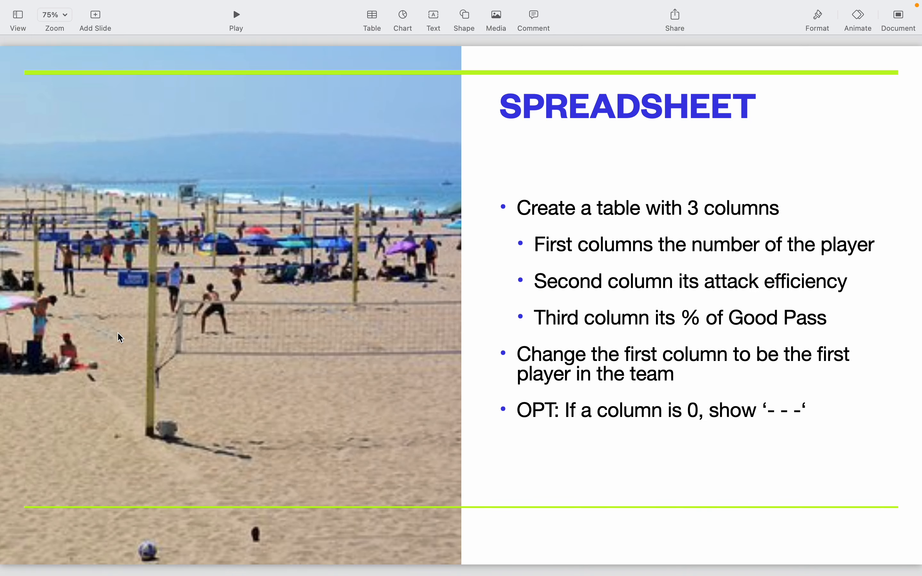